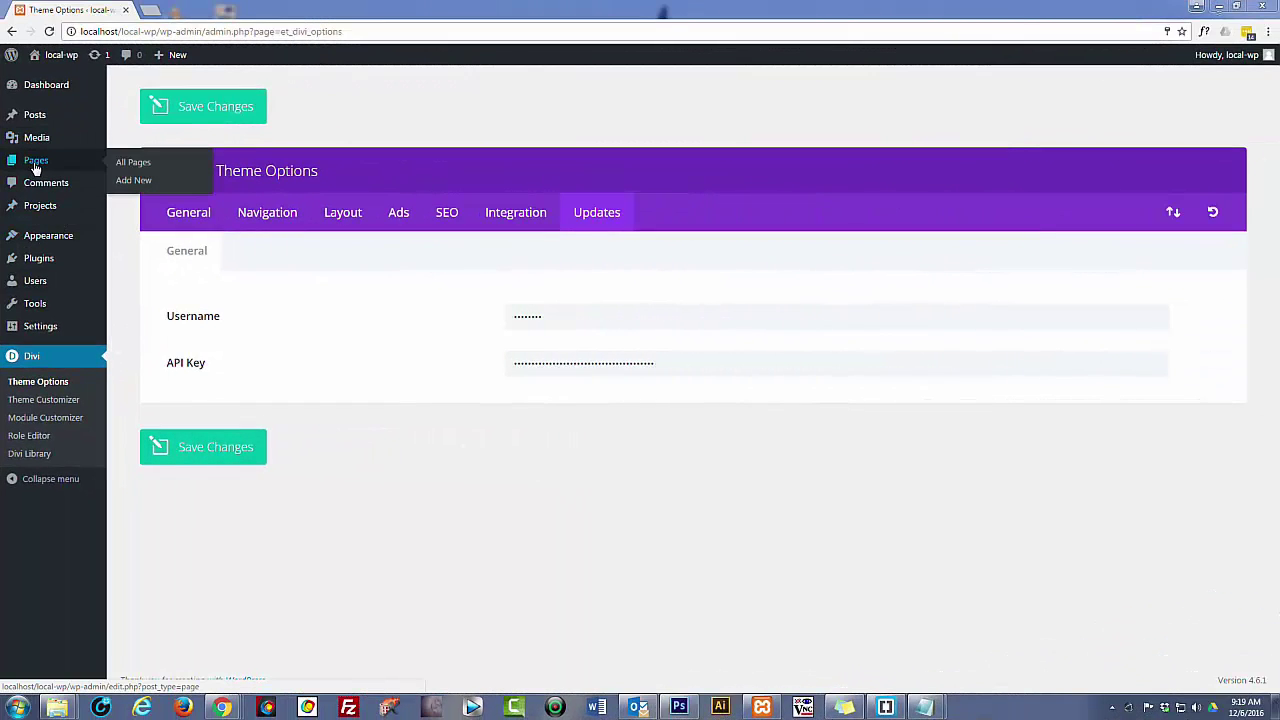
Create a new WordPress page titled 'Home'
left_click(36, 169)
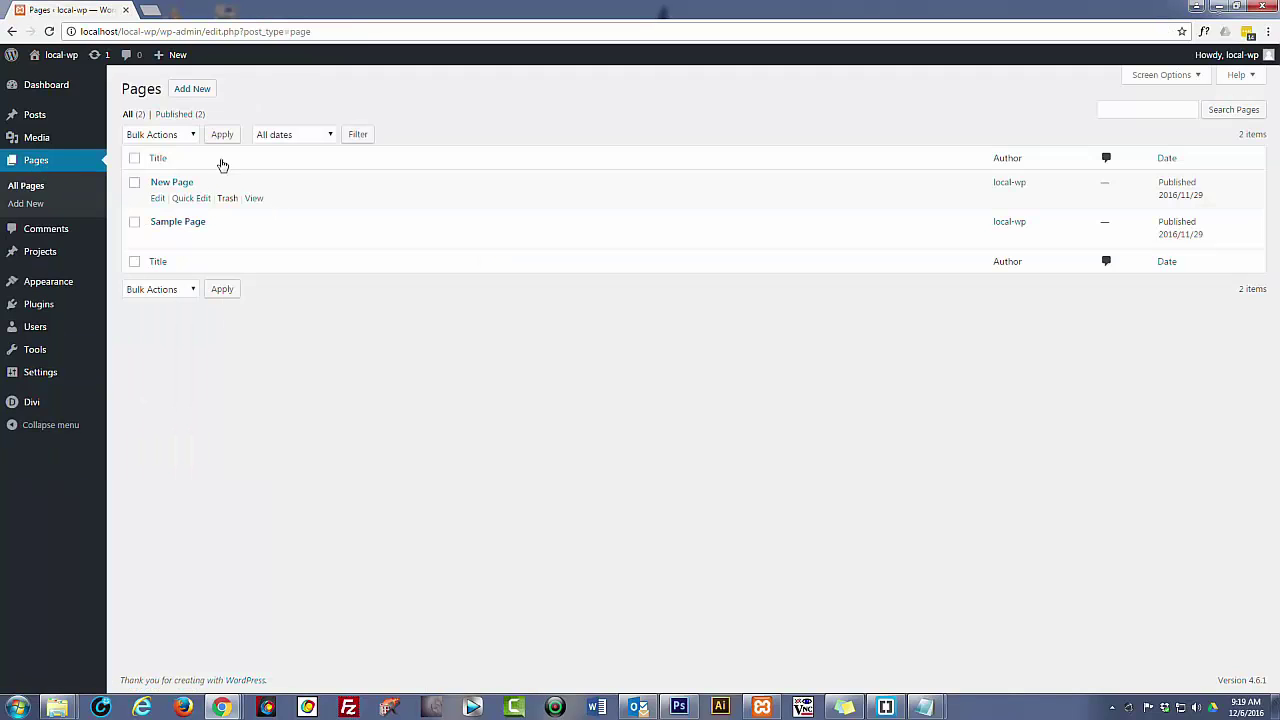
left_click(193, 90)
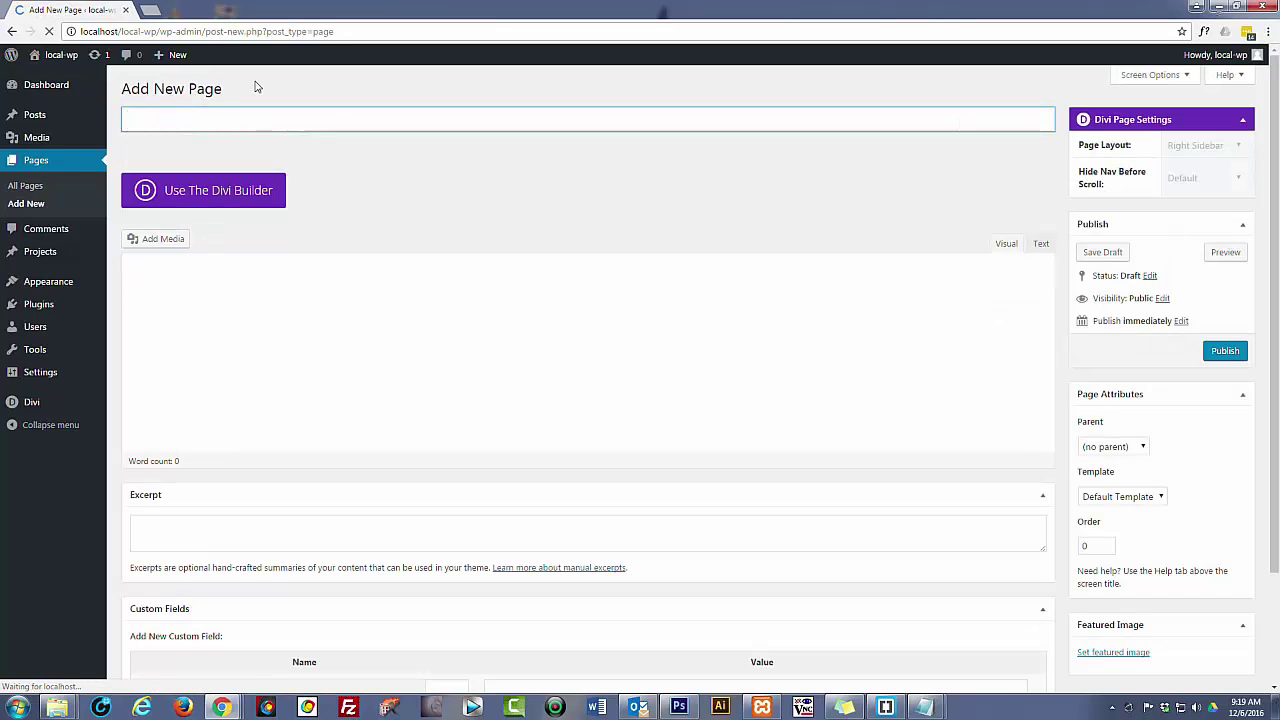
type("Home")
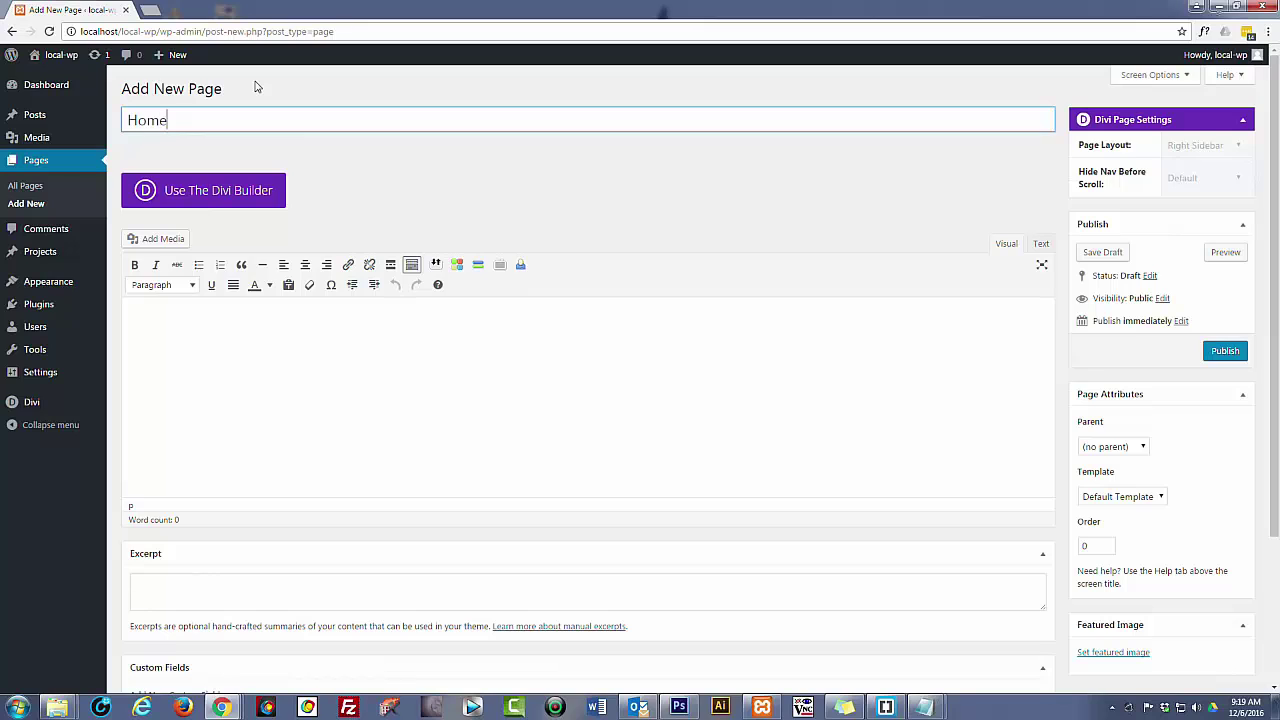
Switch the Home page to the Divi Builder and load the Homepage Corporate library layout
left_click(437, 201)
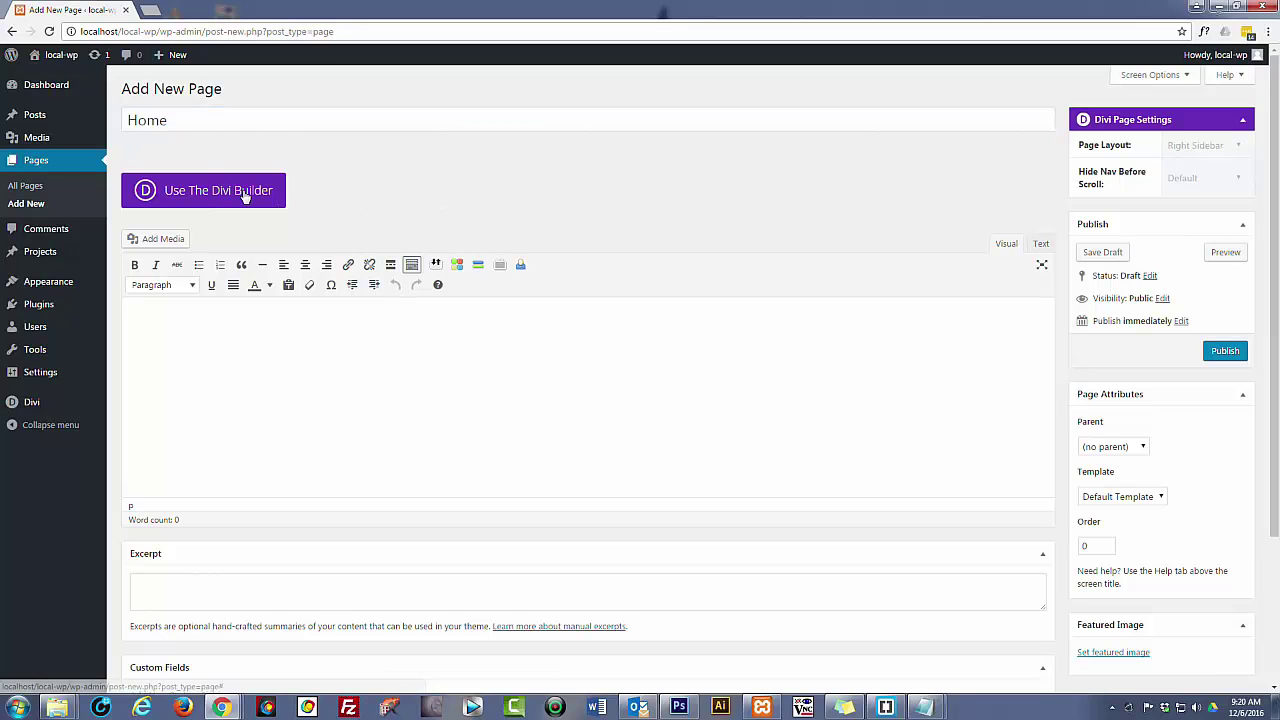
left_click(243, 194)
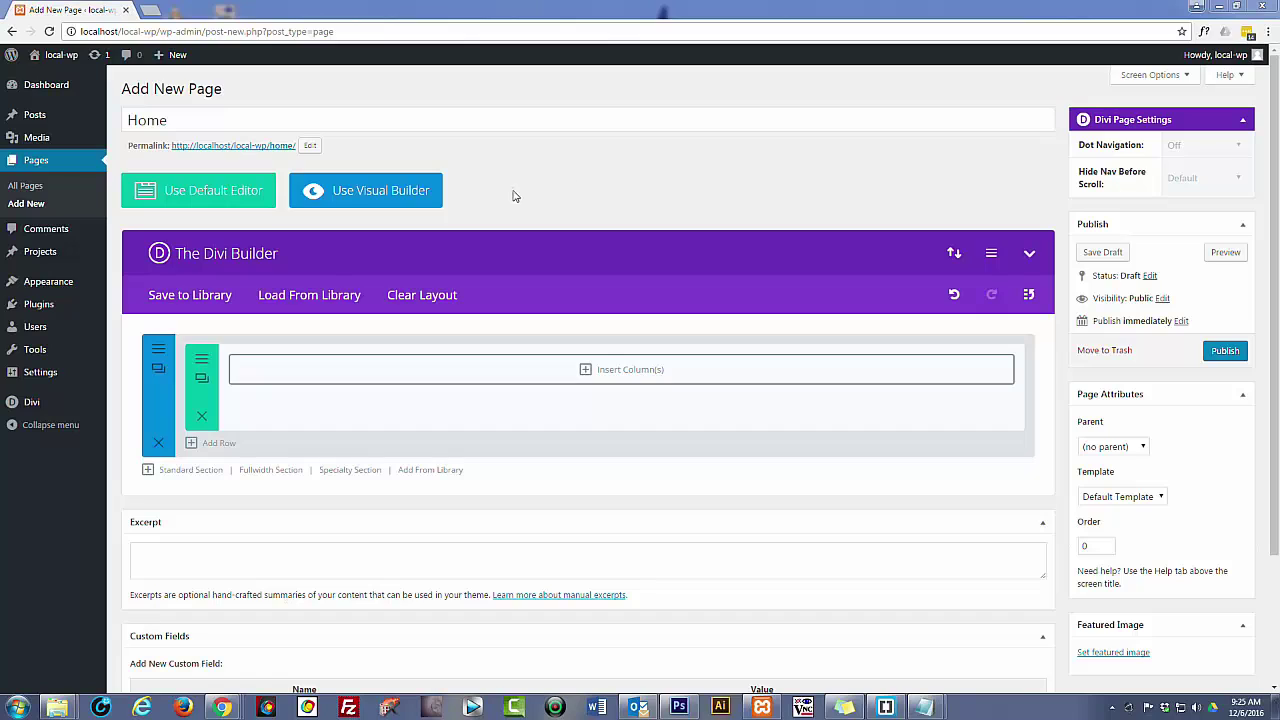
left_click(313, 296)
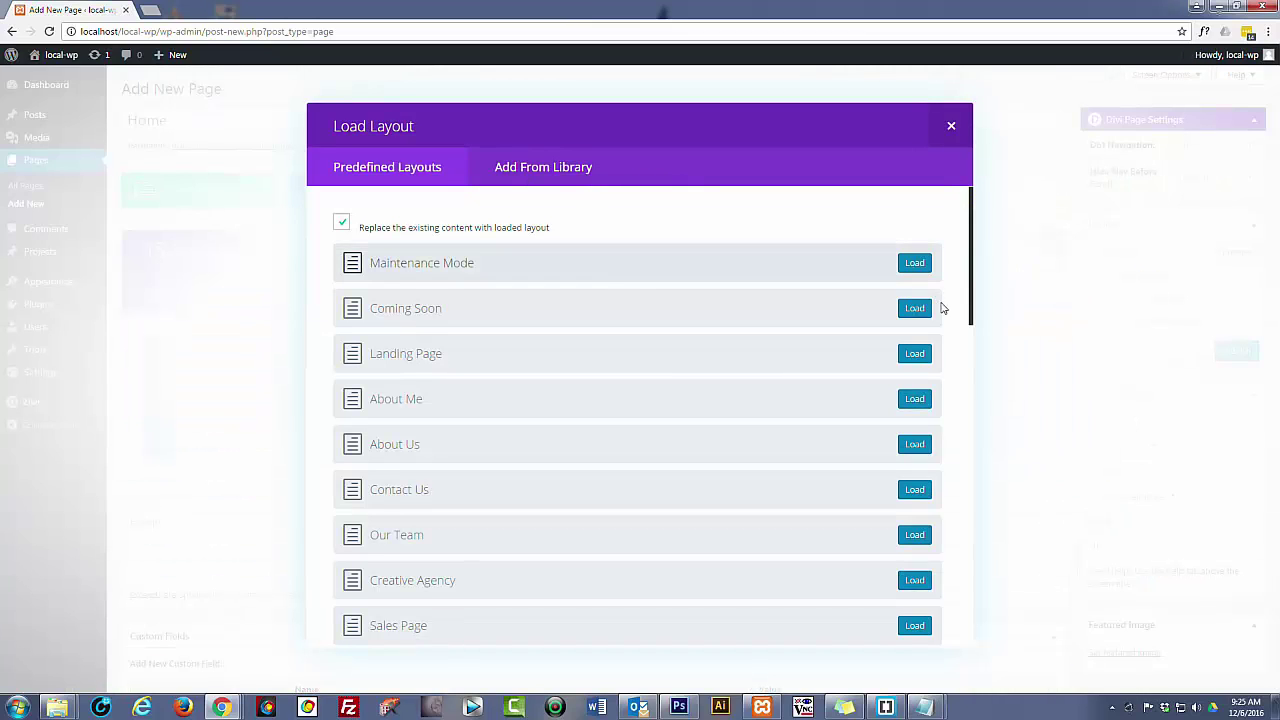
left_click_drag(969, 320, 968, 512)
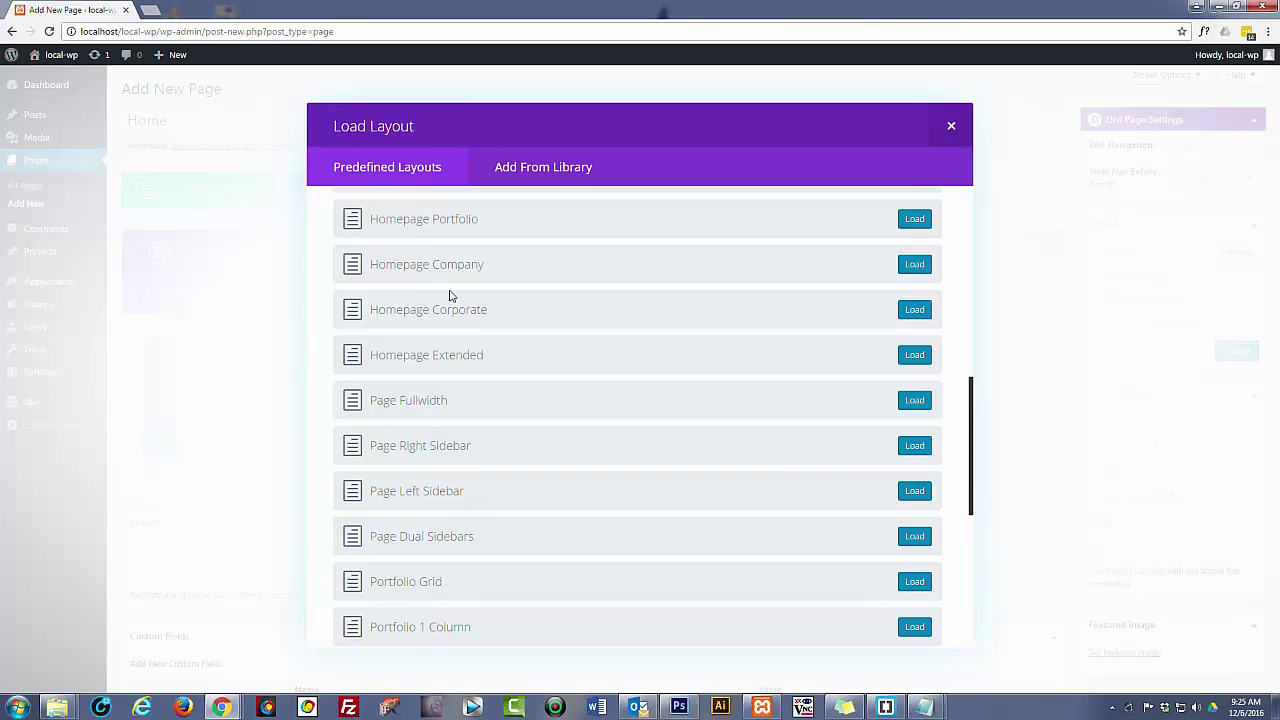
left_click(913, 310)
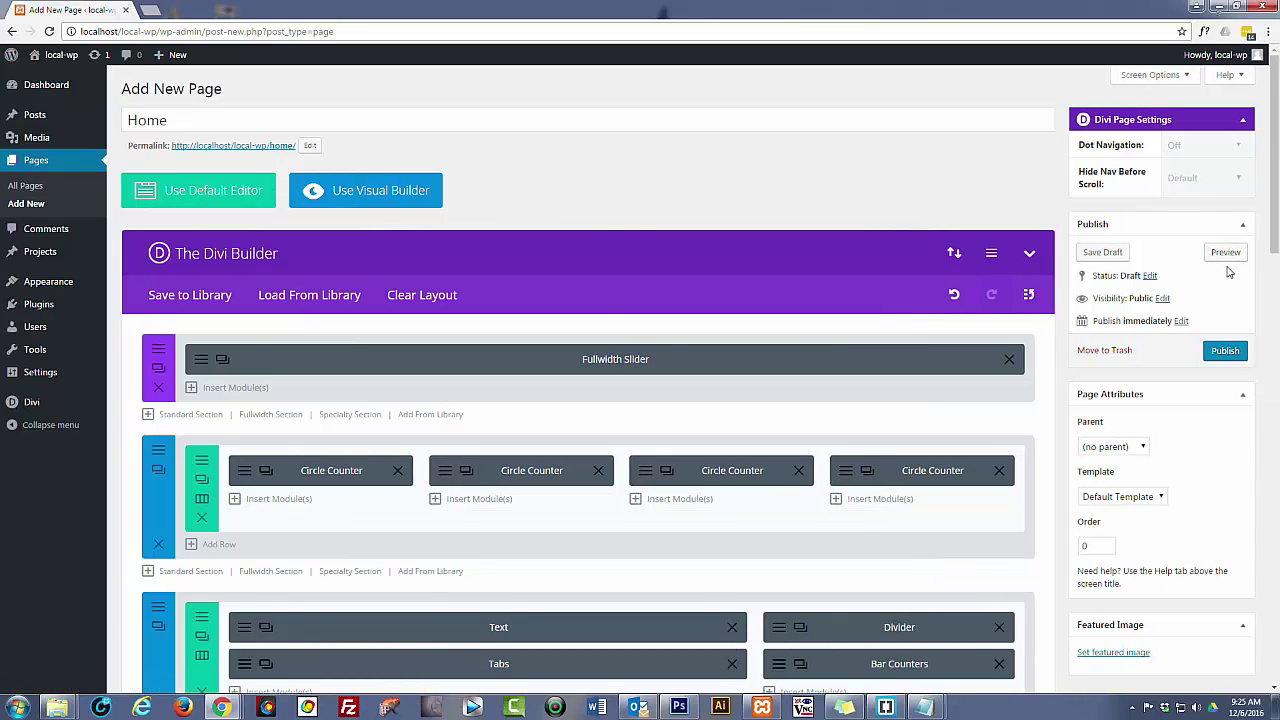
Preview the corporate Home layout in a new tab, then return to the editor
left_click(1227, 253)
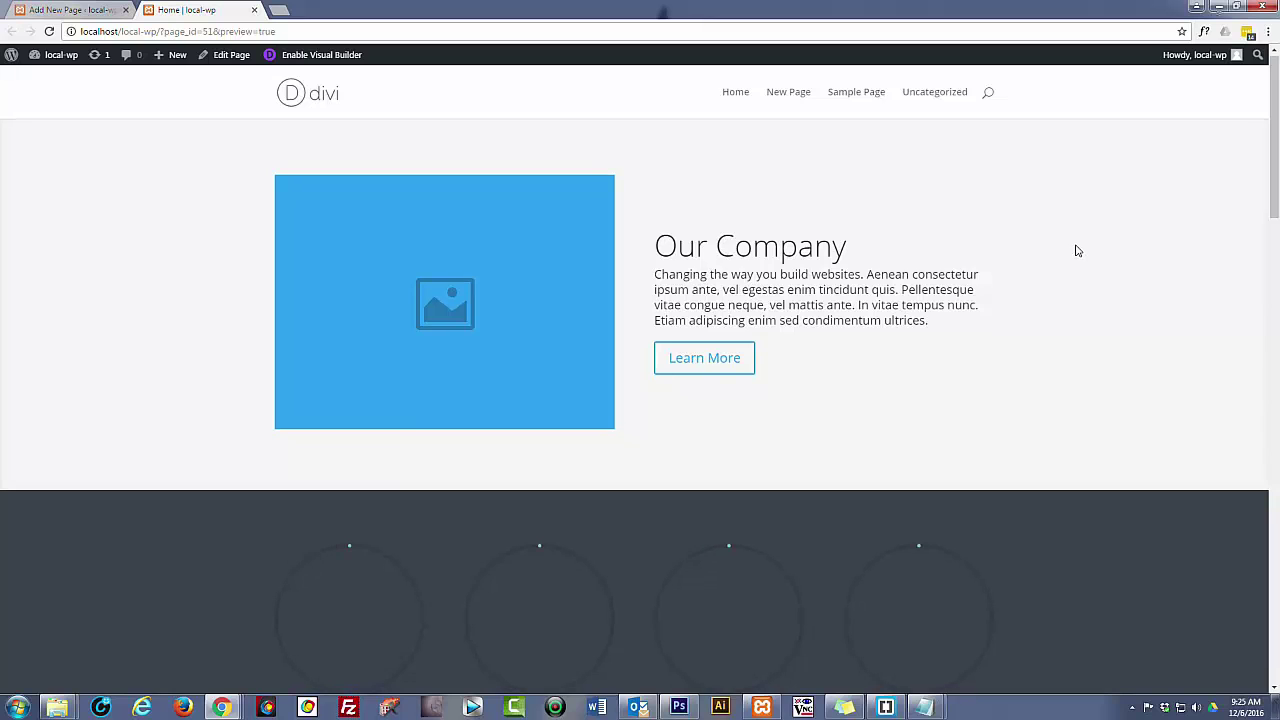
scroll(1077, 250, "down", 10)
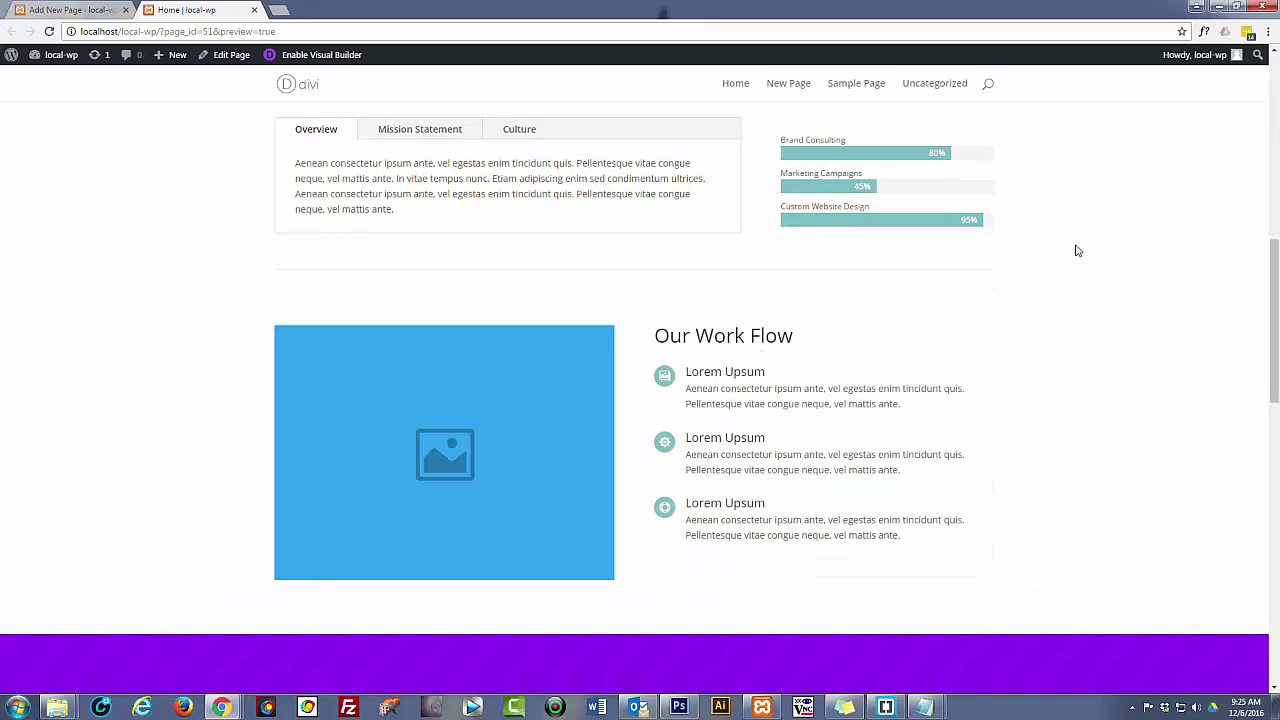
scroll(1077, 250, "down", 2)
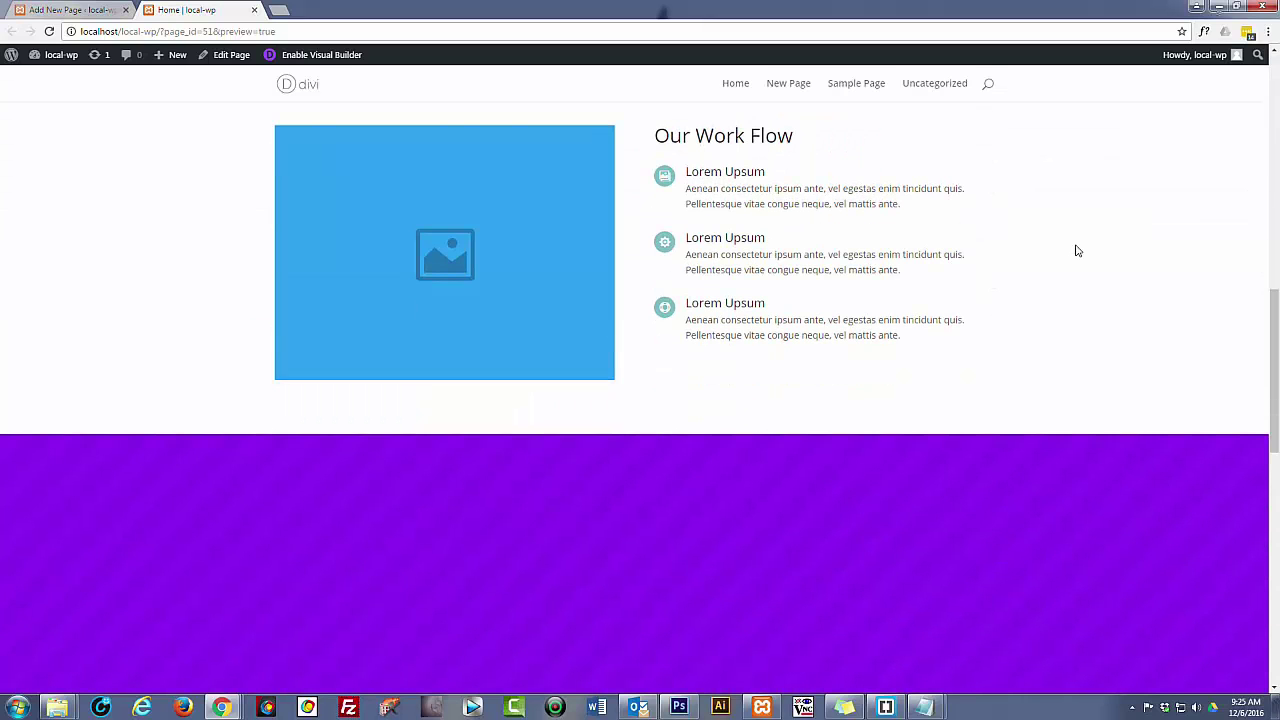
scroll(1077, 251, "down", 10)
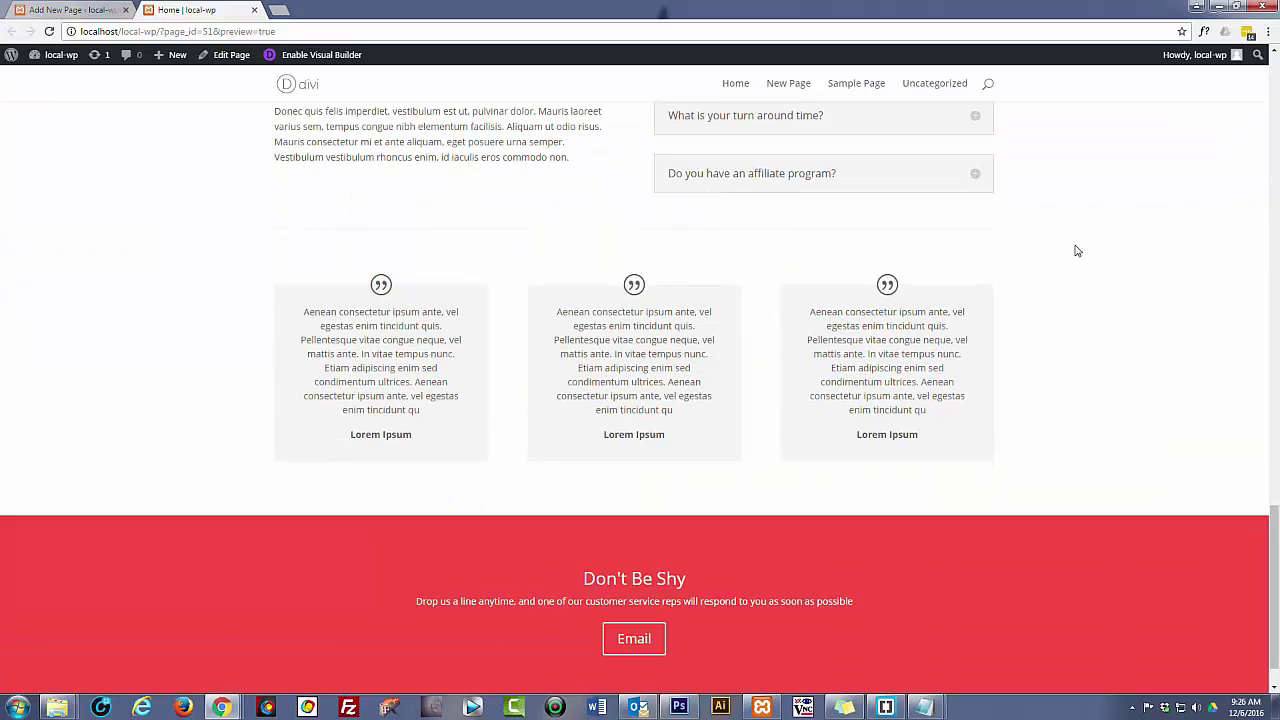
scroll(1077, 251, "down", 1)
scroll(1080, 251, "up", 2)
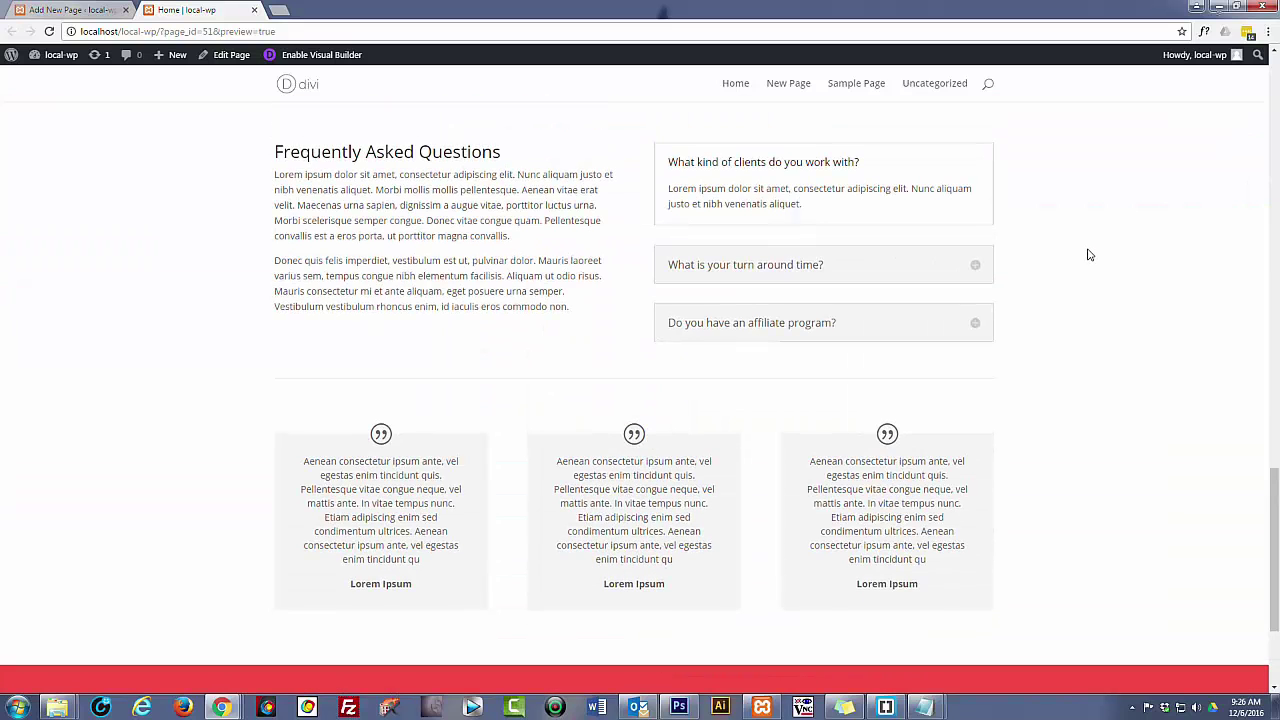
scroll(1230, 480, "up", 4)
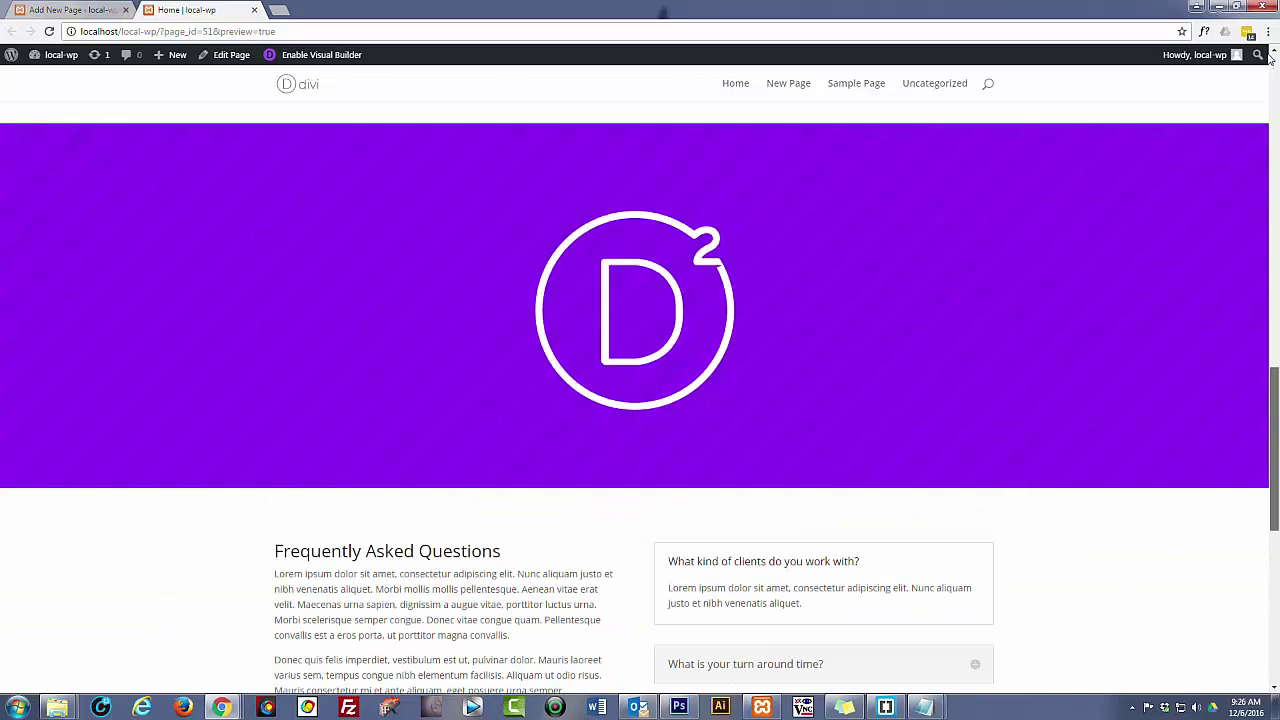
left_click_drag(1272, 60, 1275, 62)
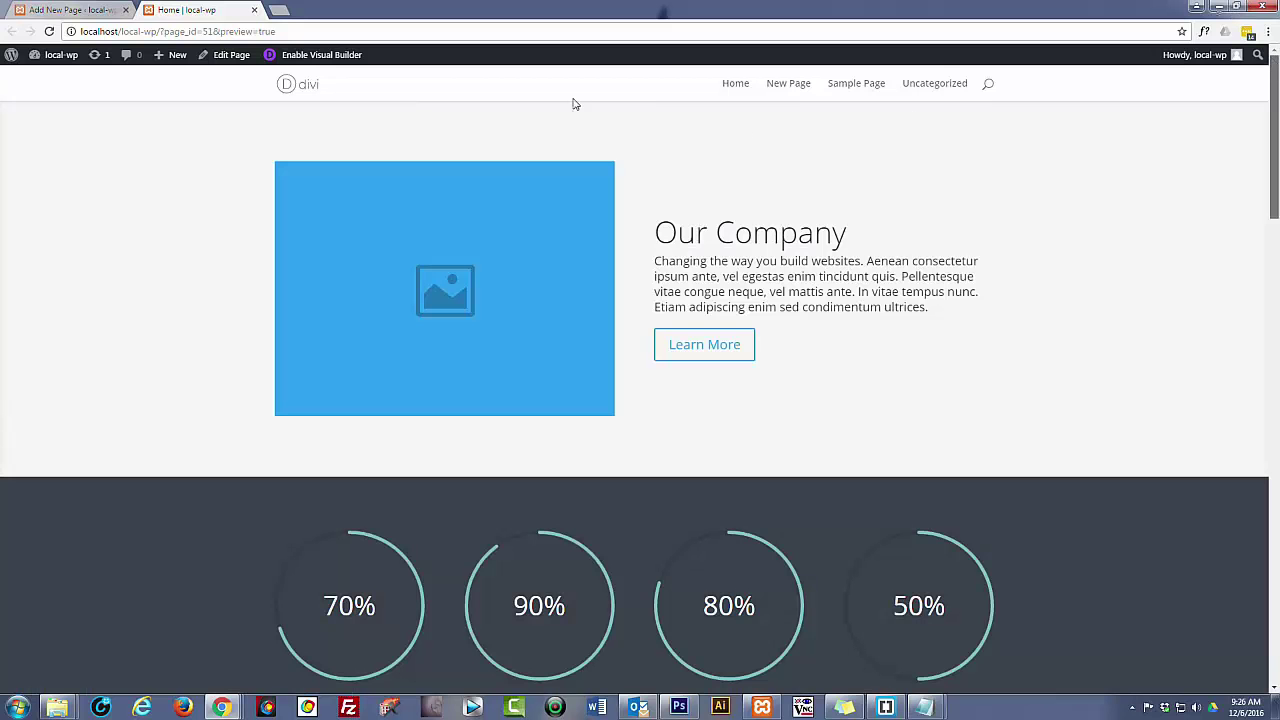
scroll(151, 180, "up", 1)
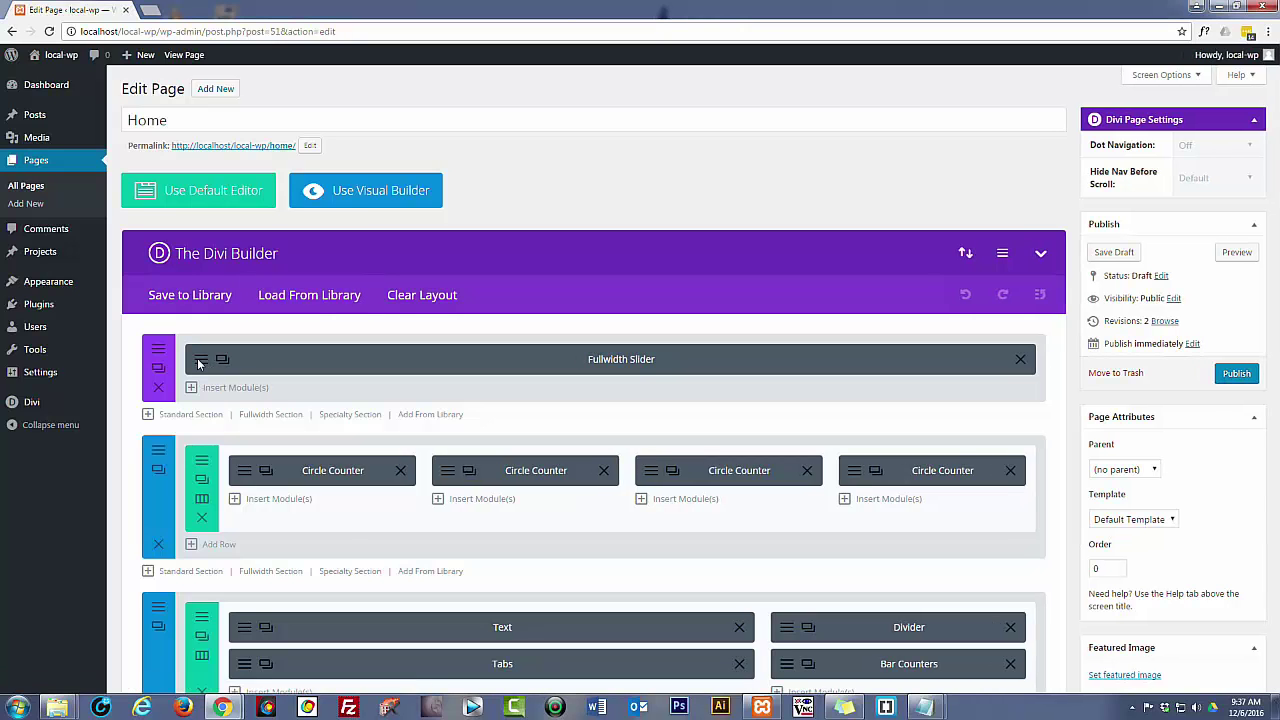
Set s1.jpg as the Our Company slide background and upload logo-600-w.png for its slide image
left_click(198, 364)
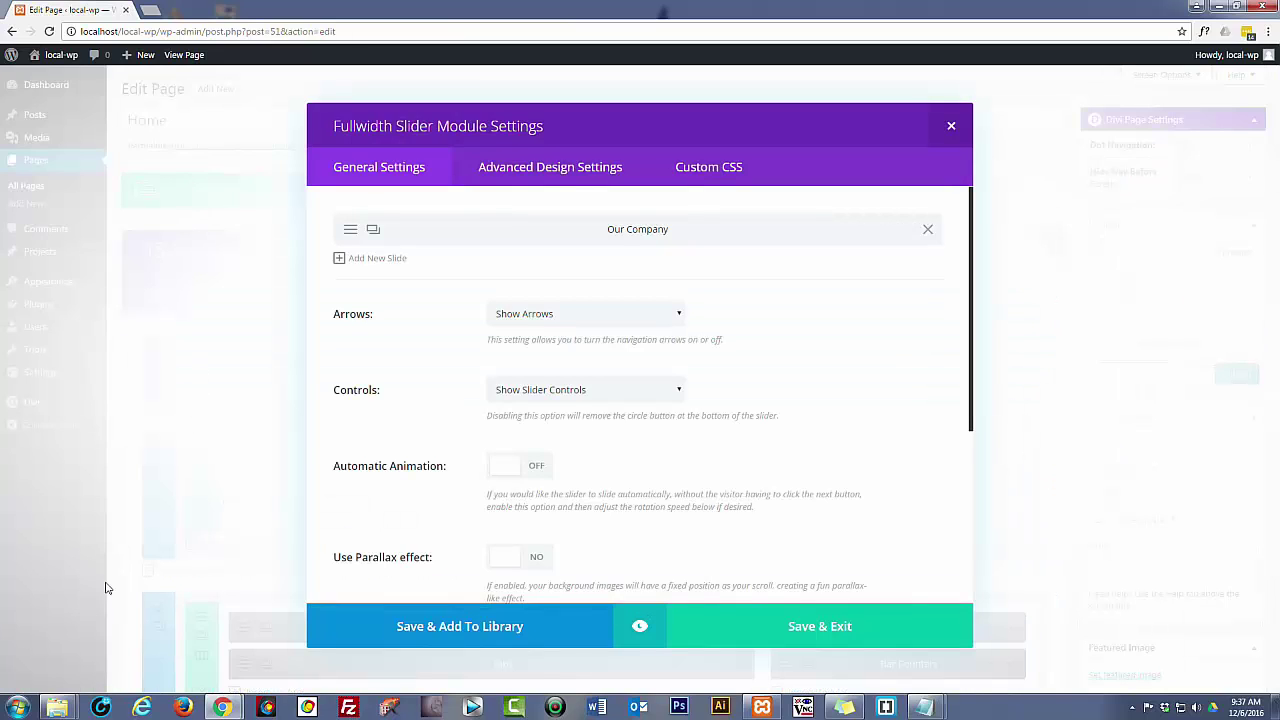
left_click(350, 231)
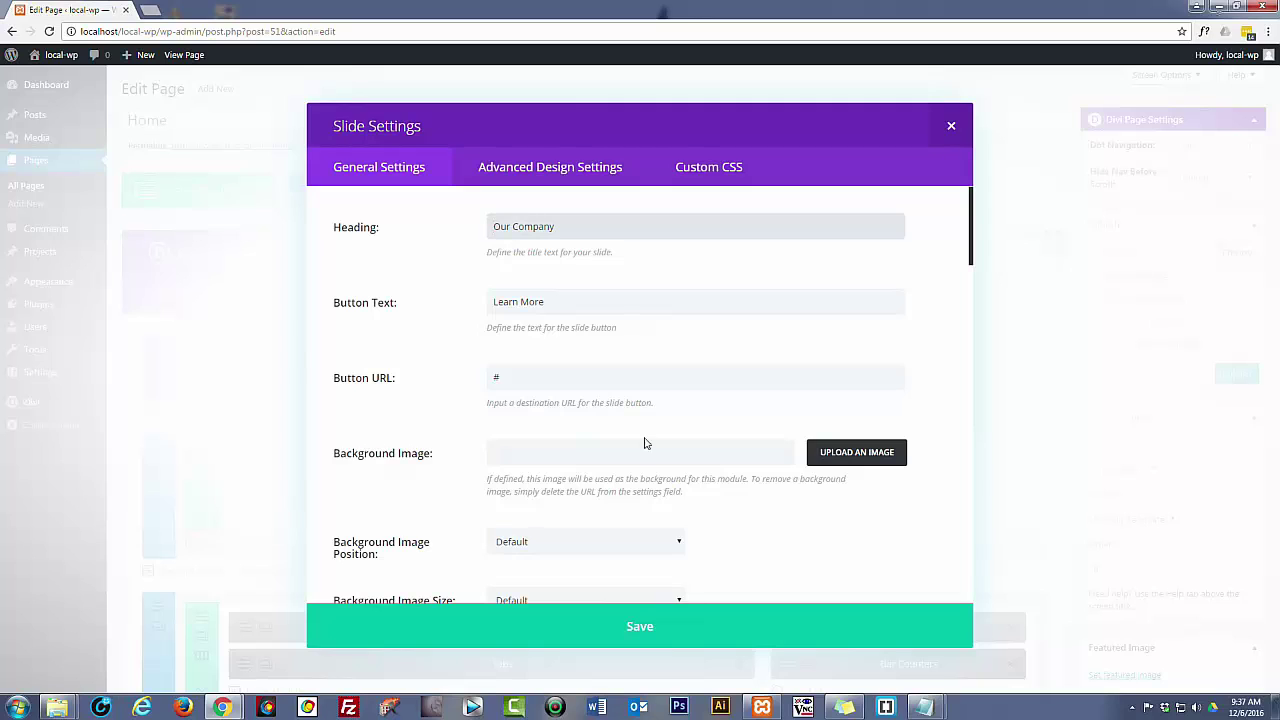
left_click(875, 457)
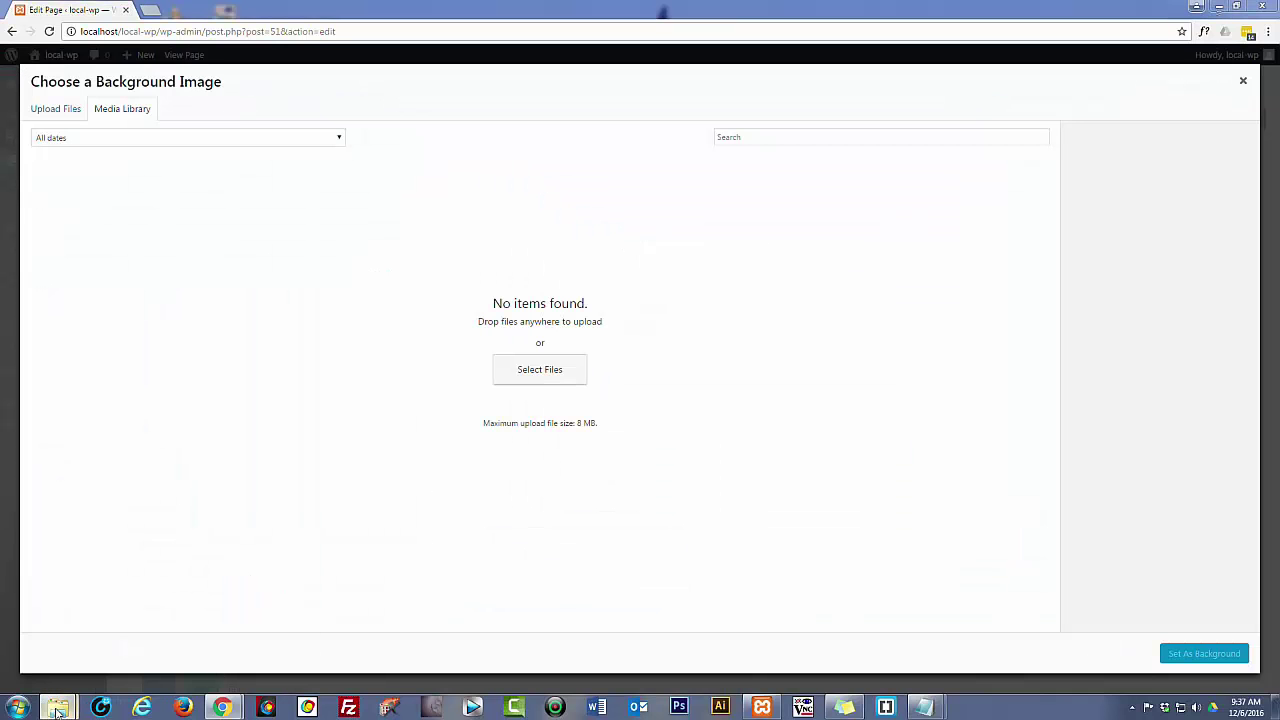
mouse_move(60, 708)
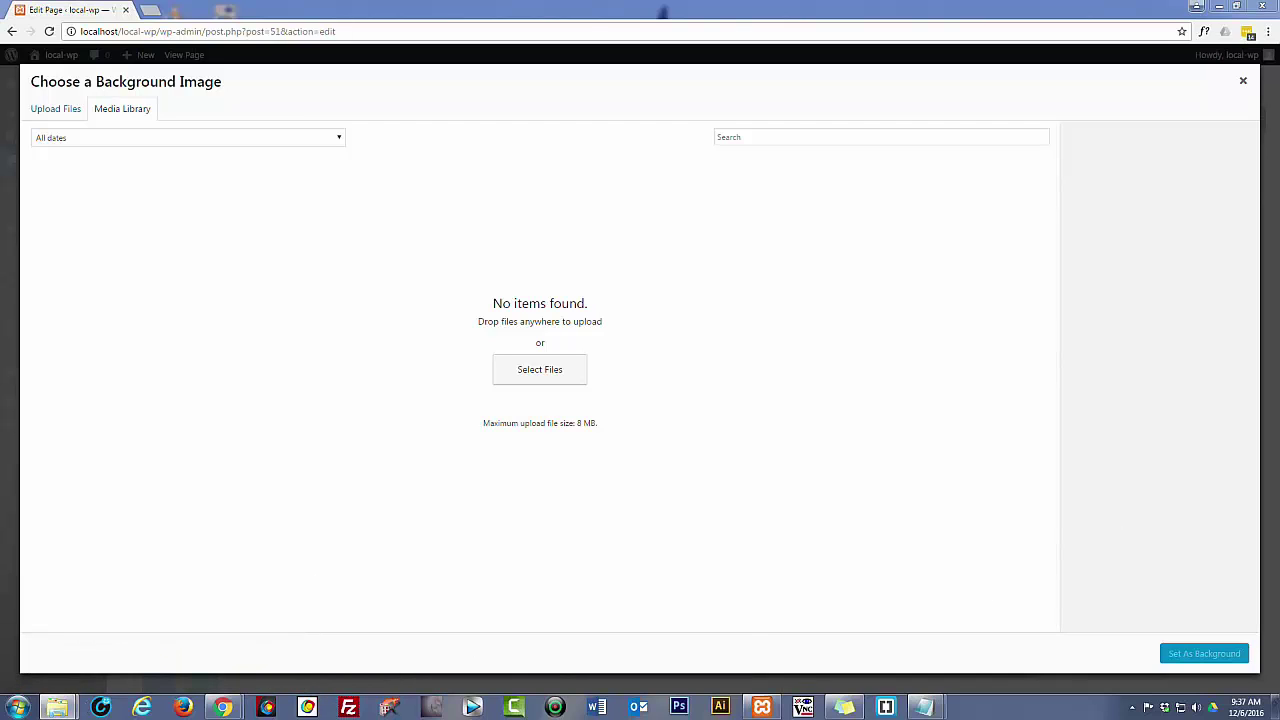
left_click_drag(800, 350, 661, 337)
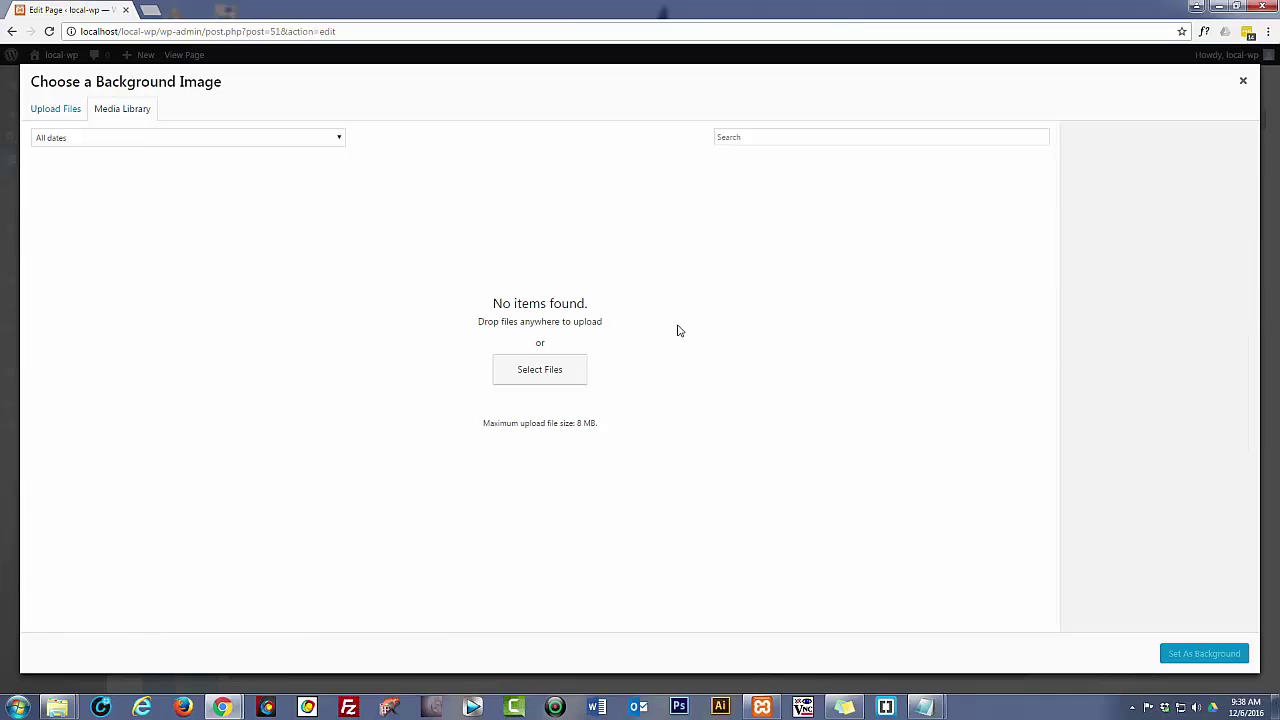
left_click(1210, 655)
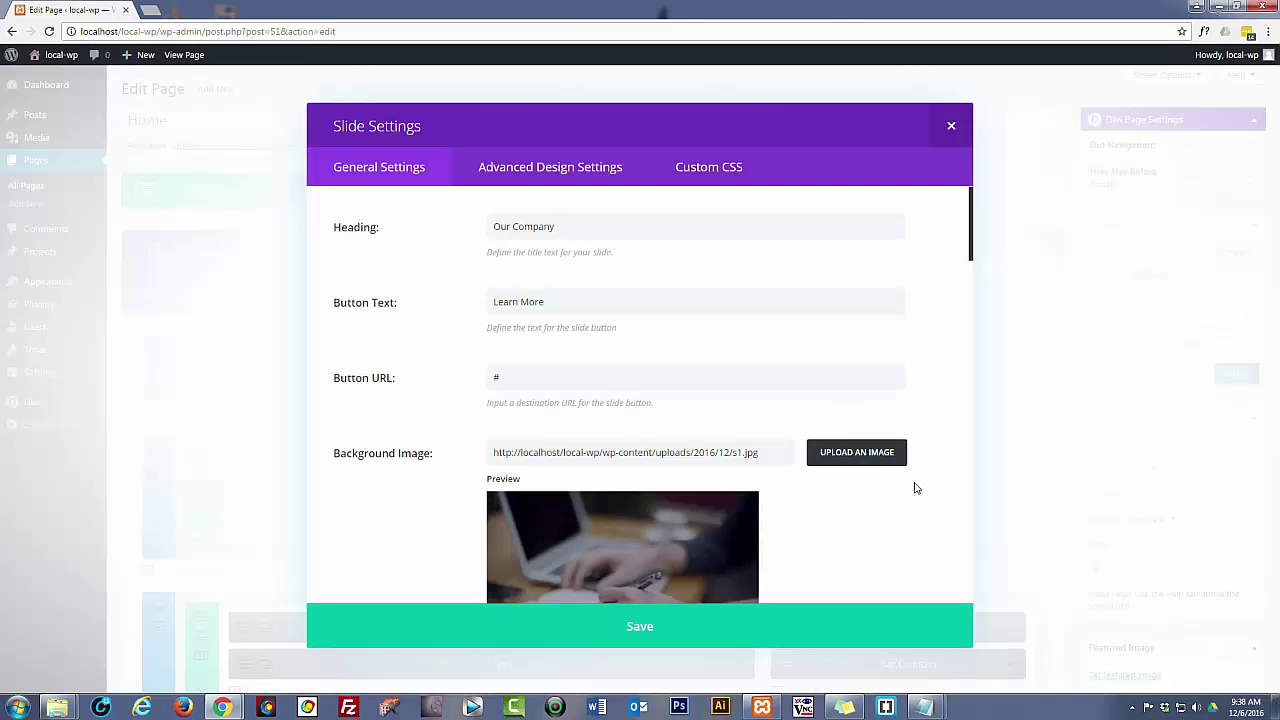
scroll(918, 486, "down", 1)
scroll(918, 486, "down", 4)
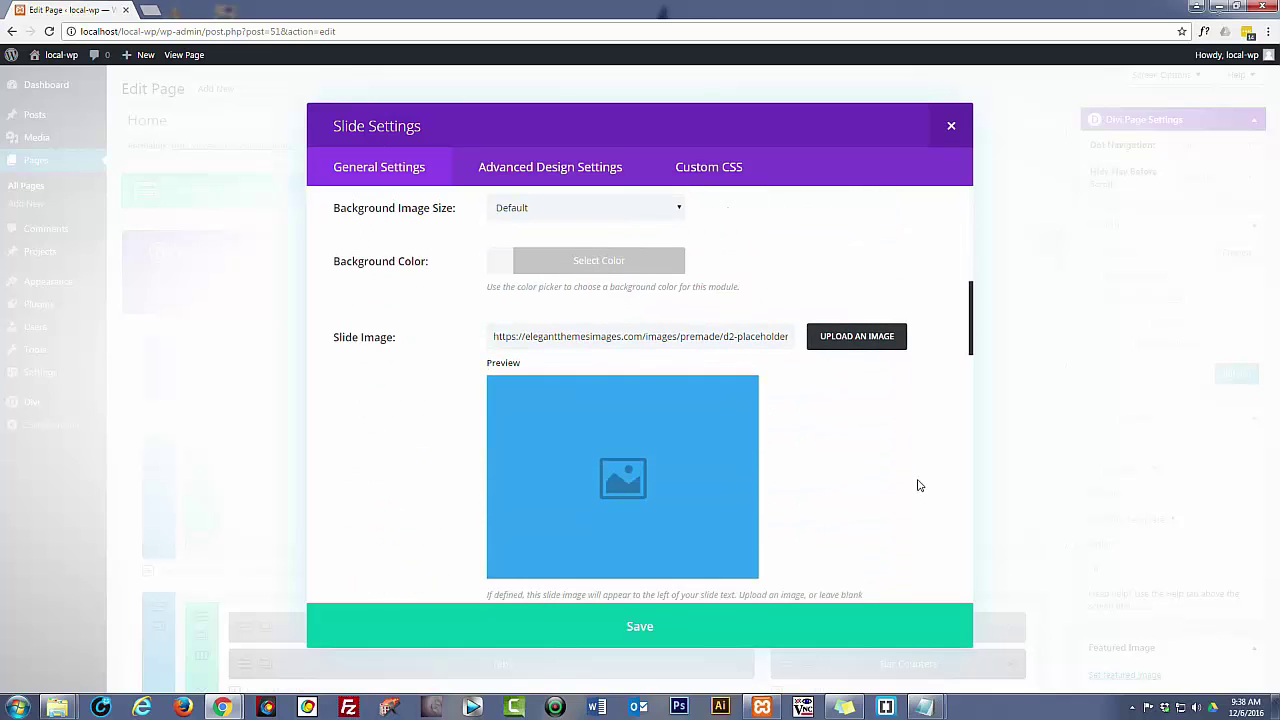
left_click(870, 340)
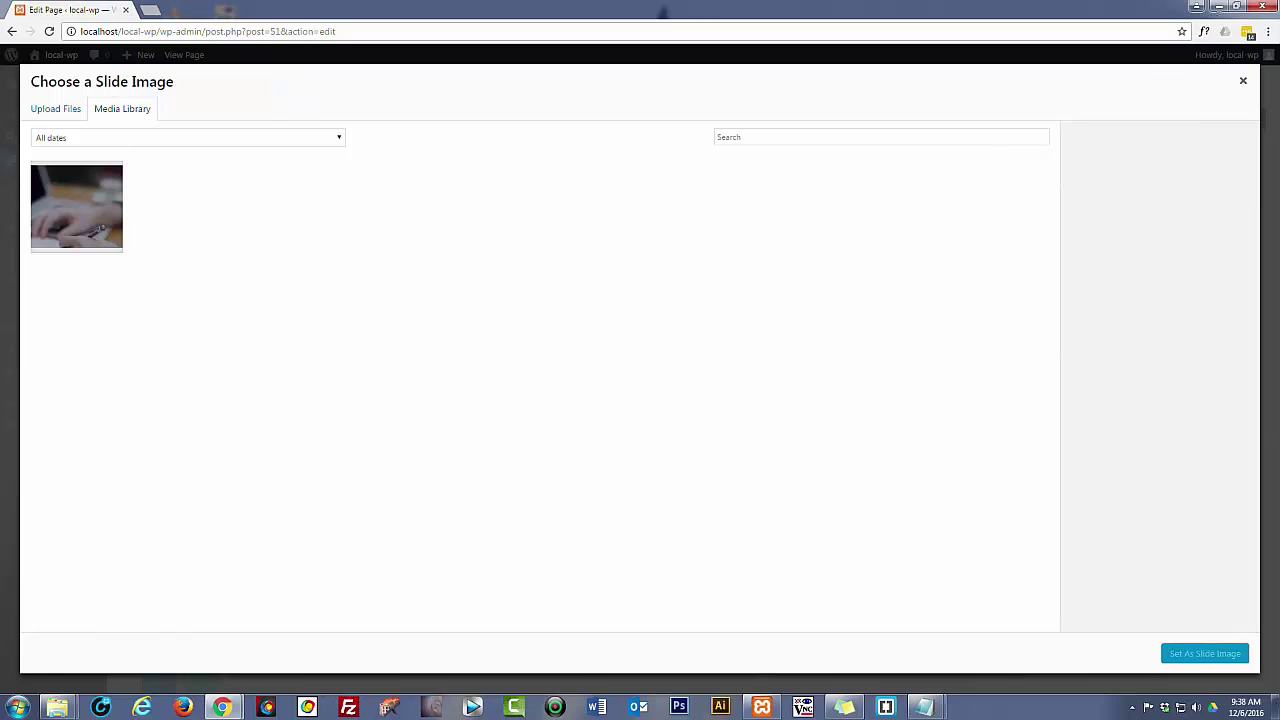
left_click_drag(683, 329, 1234, 560)
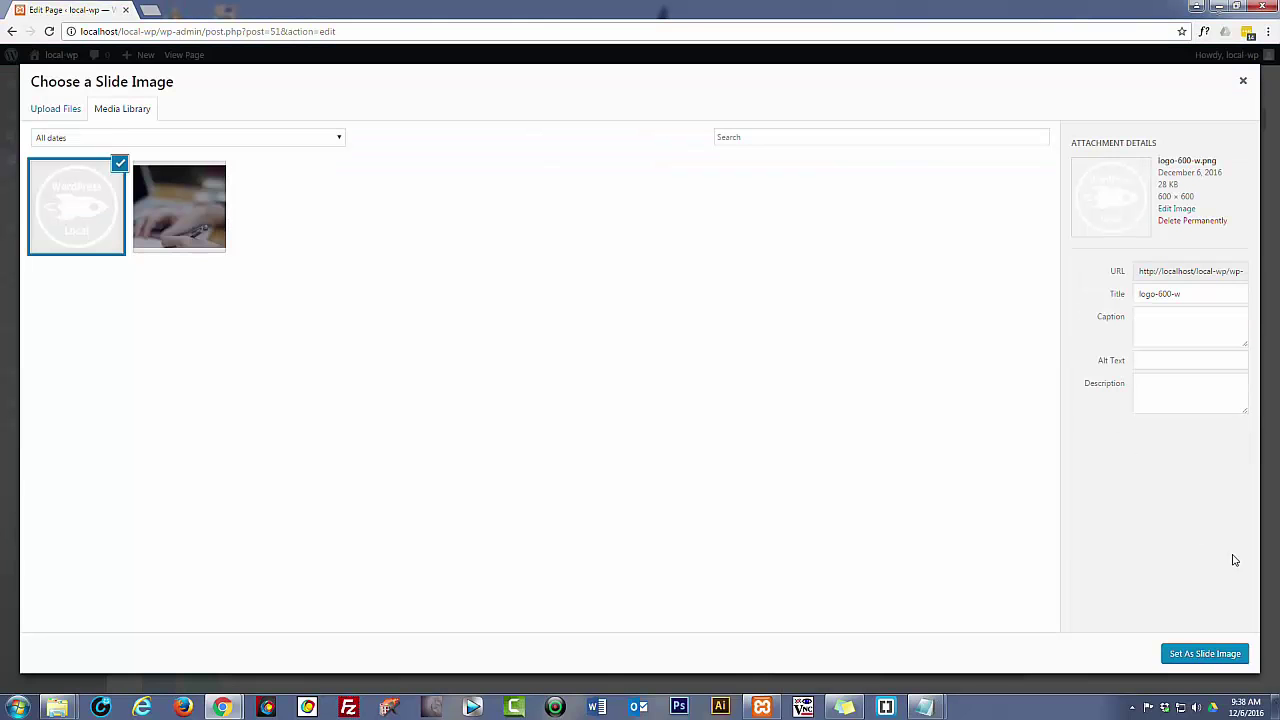
Use logo-600-w.png as the slide image, set Text Color to Light, and save the slide
left_click(1205, 654)
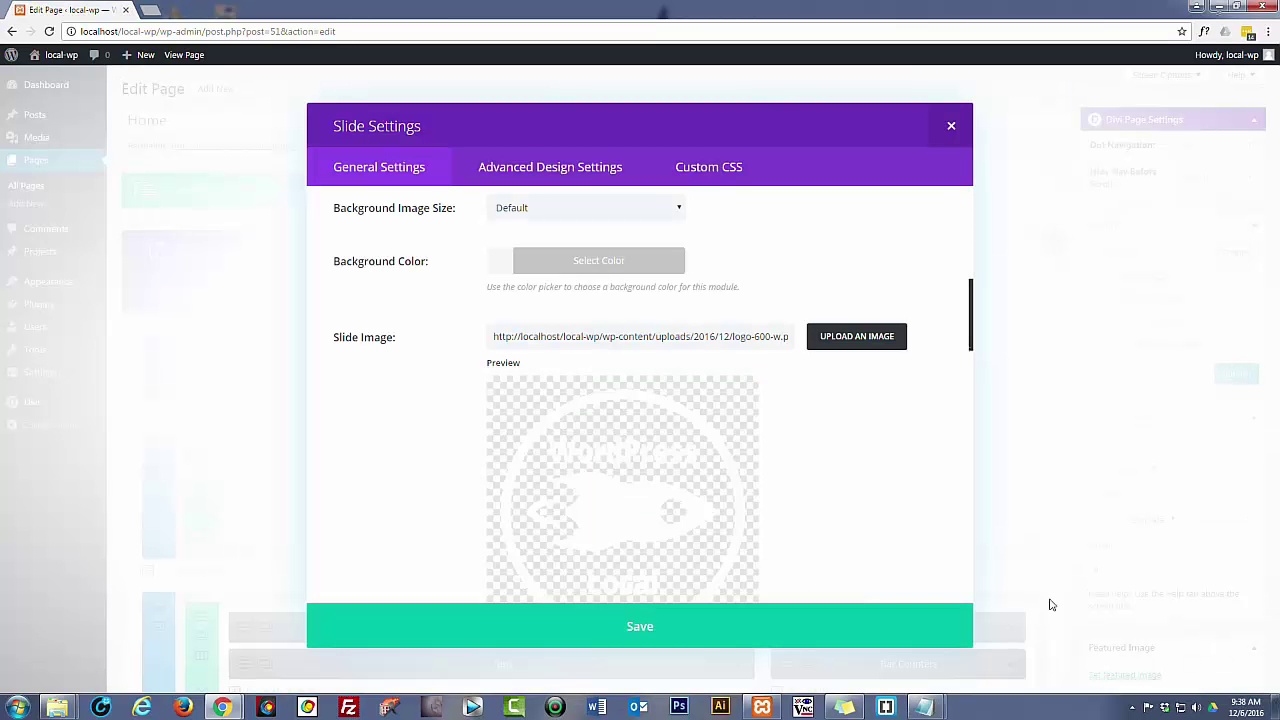
scroll(882, 477, "down", 3)
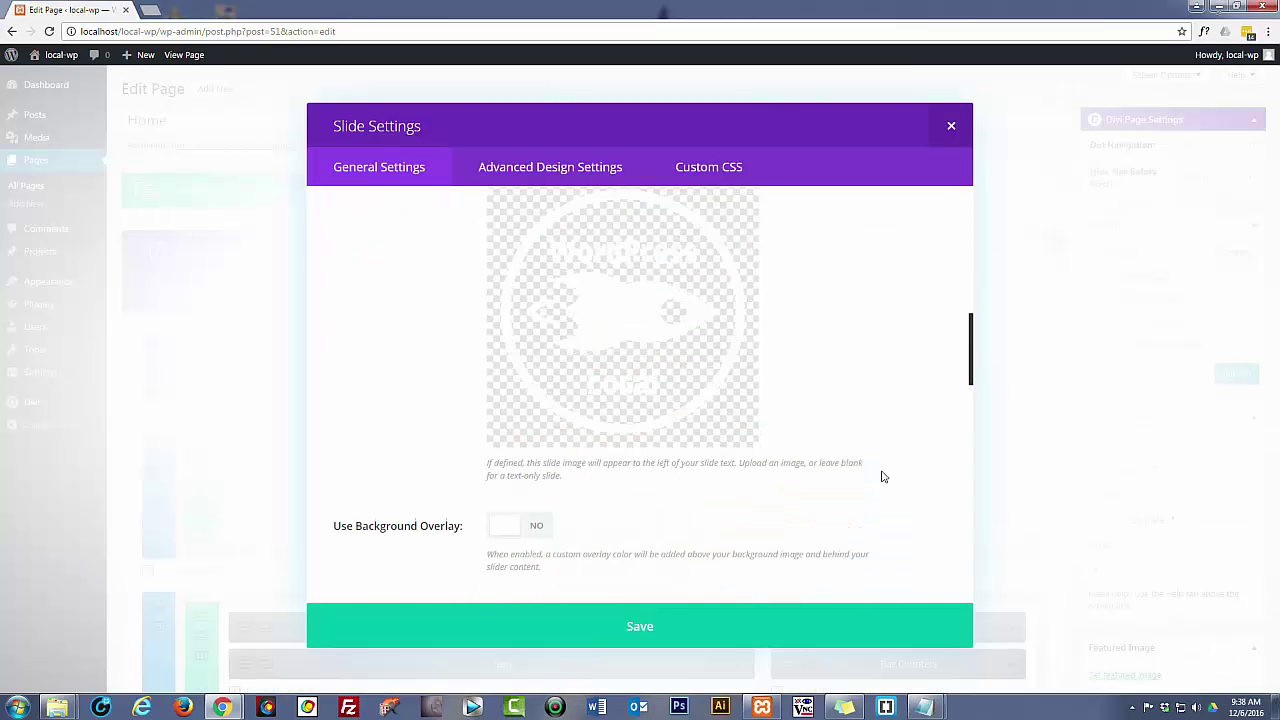
scroll(882, 477, "down", 5)
scroll(882, 477, "down", 6)
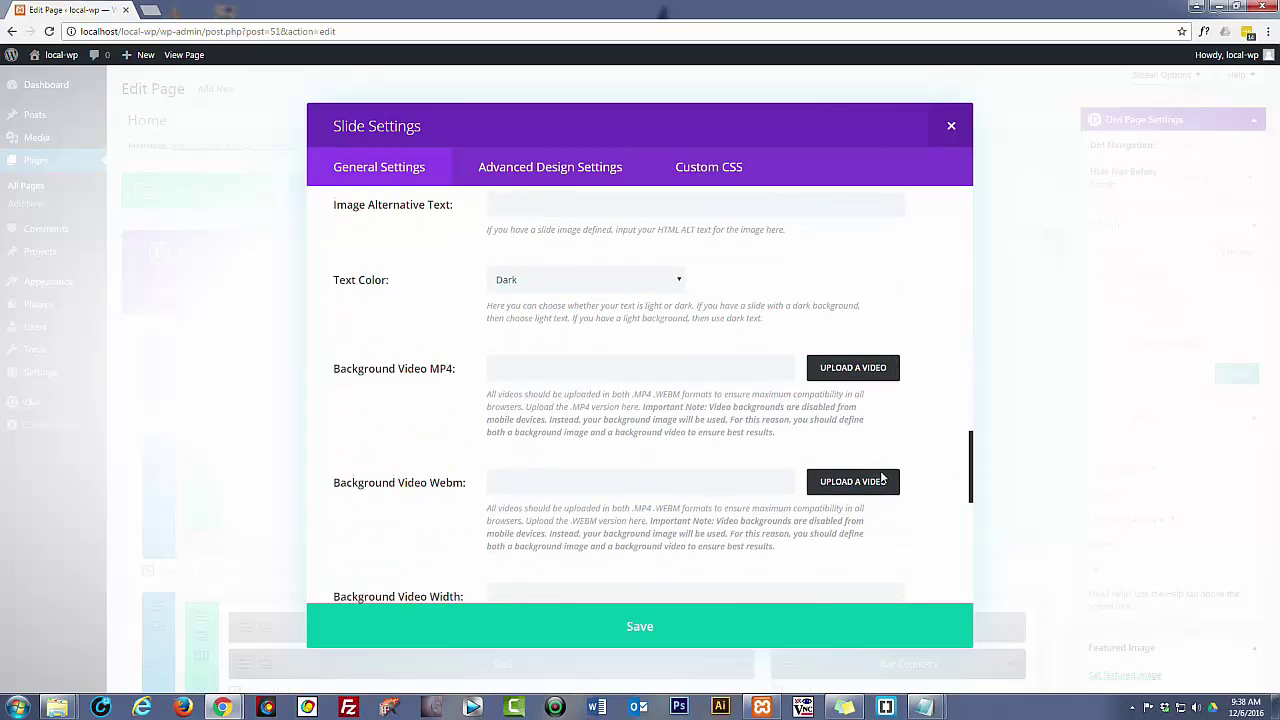
scroll(882, 477, "down", 4)
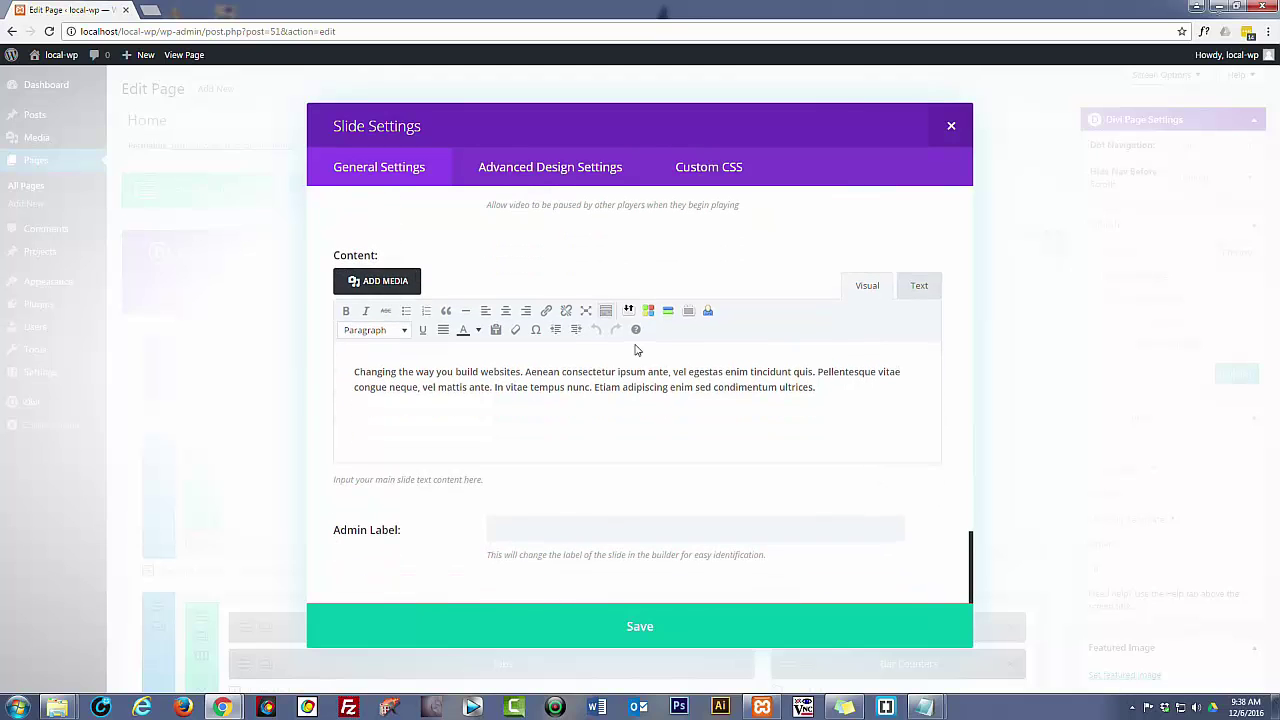
scroll(635, 349, "up", 3)
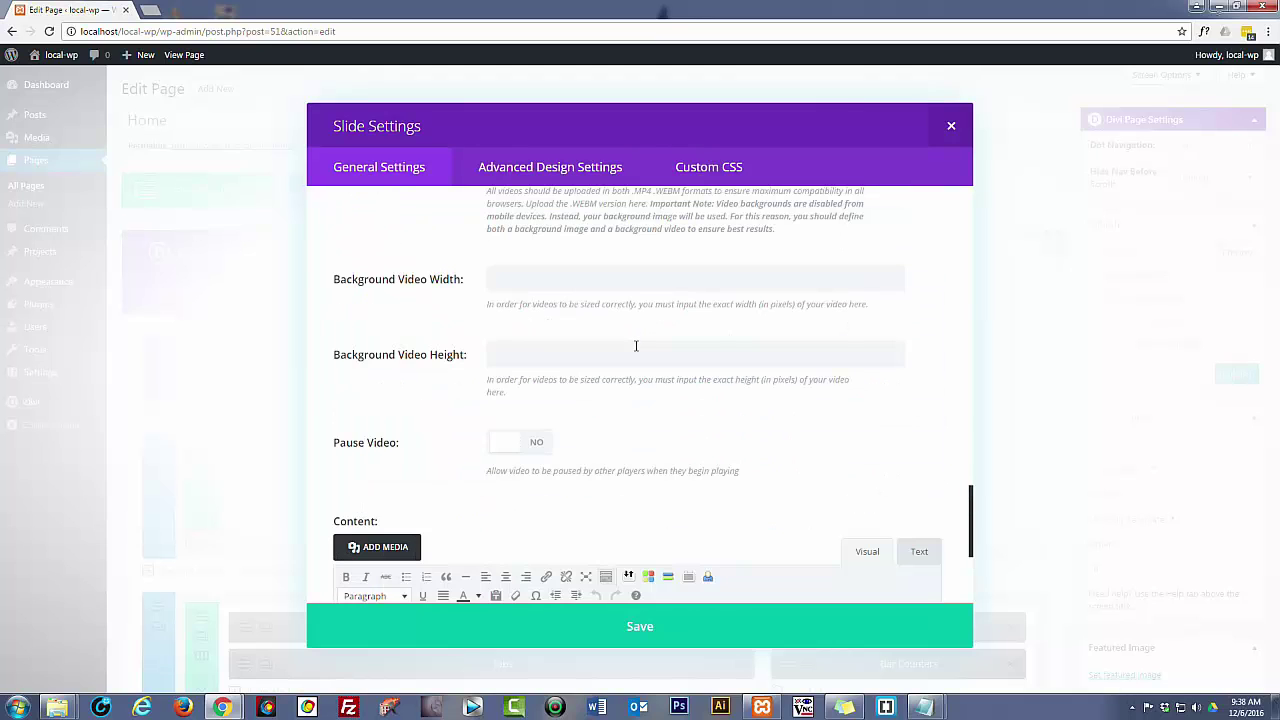
scroll(635, 346, "up", 5)
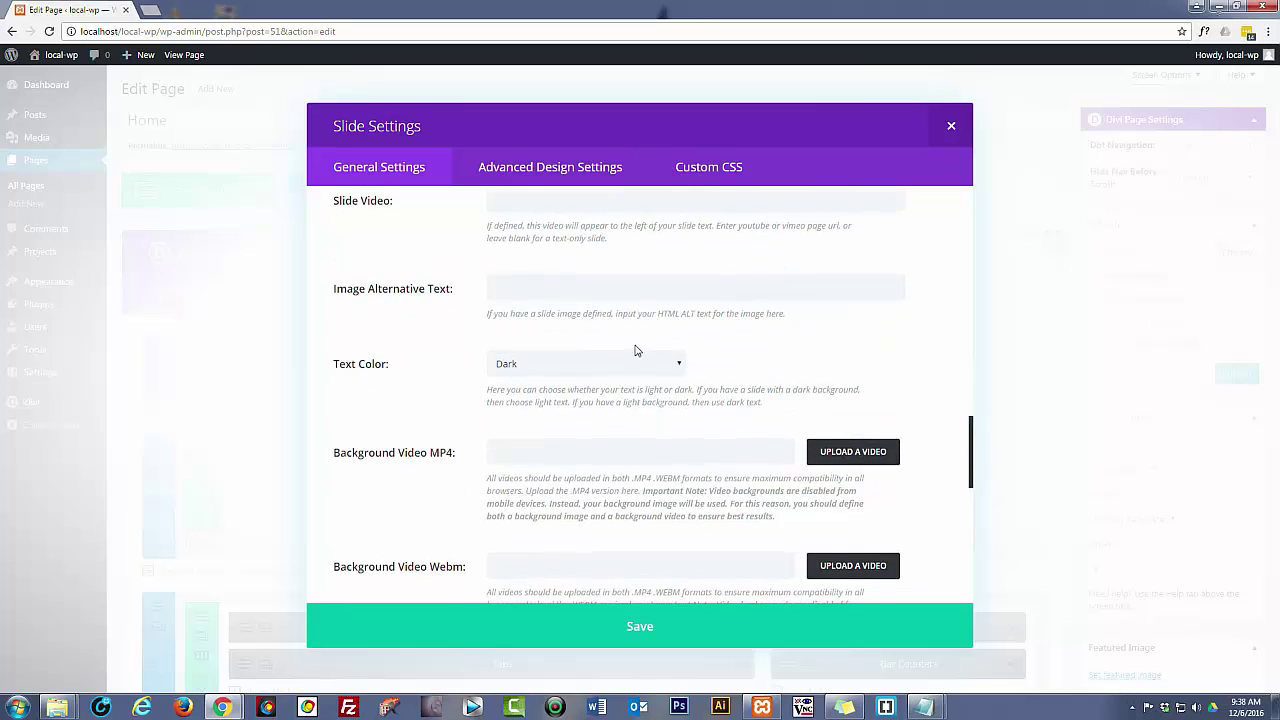
scroll(635, 350, "up", 2)
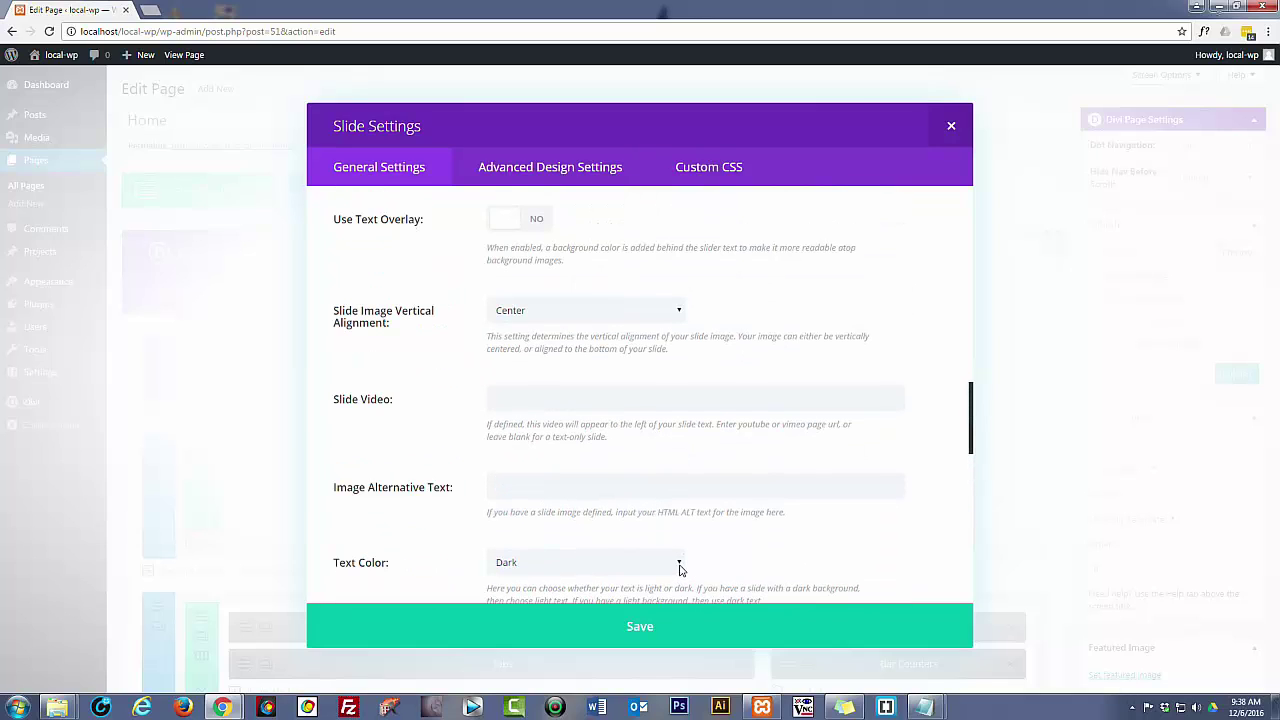
left_click(672, 566)
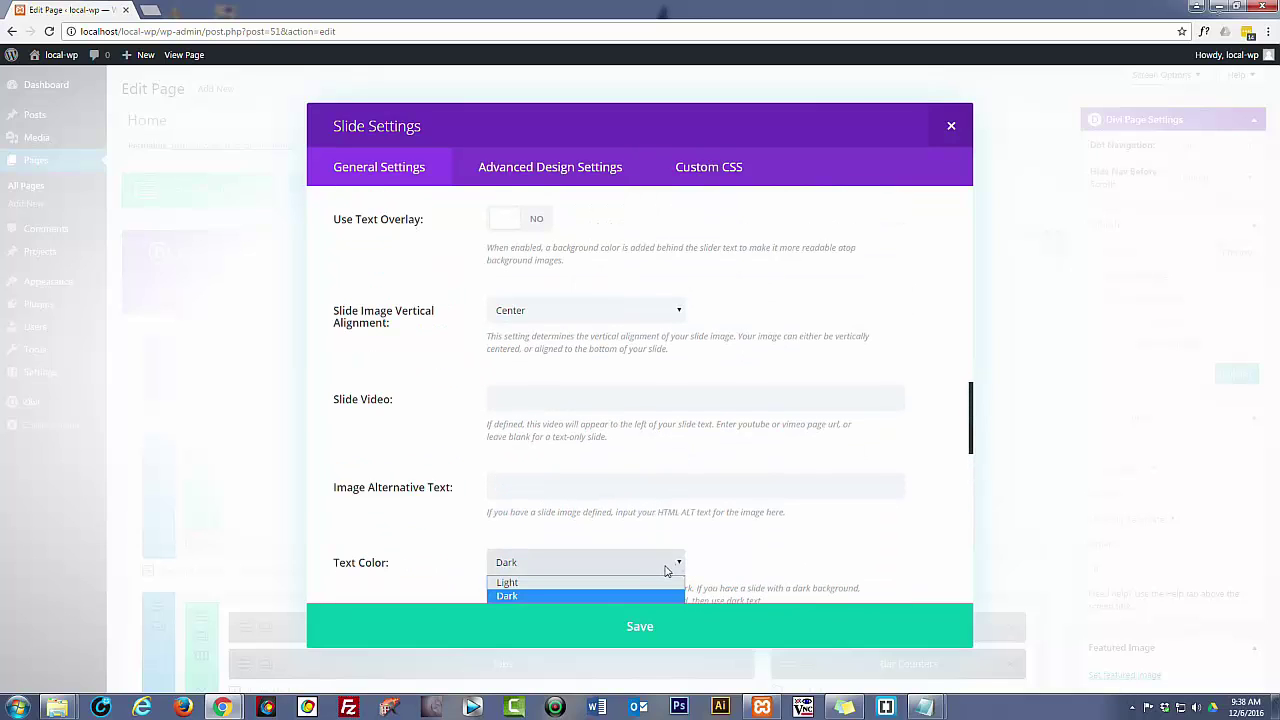
left_click(583, 584)
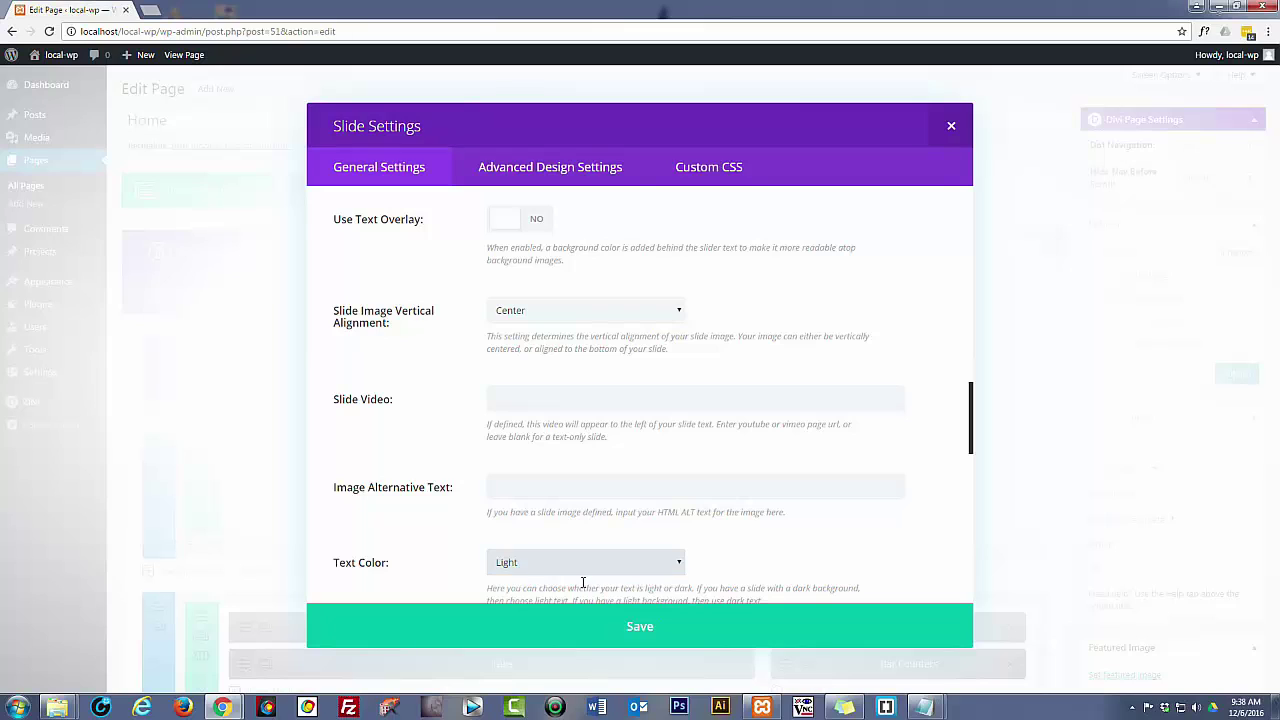
left_click(656, 630)
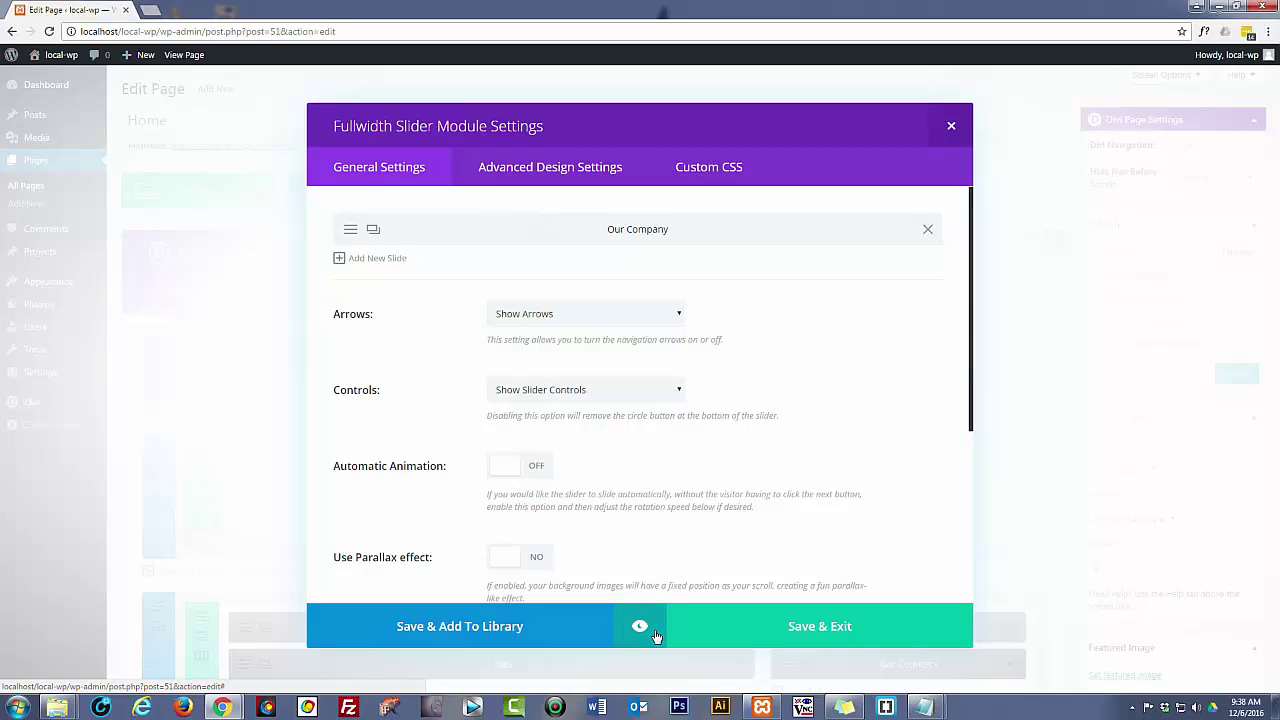
Duplicate the Our Company slide and give the copy an s2.jpg background
left_click(784, 630)
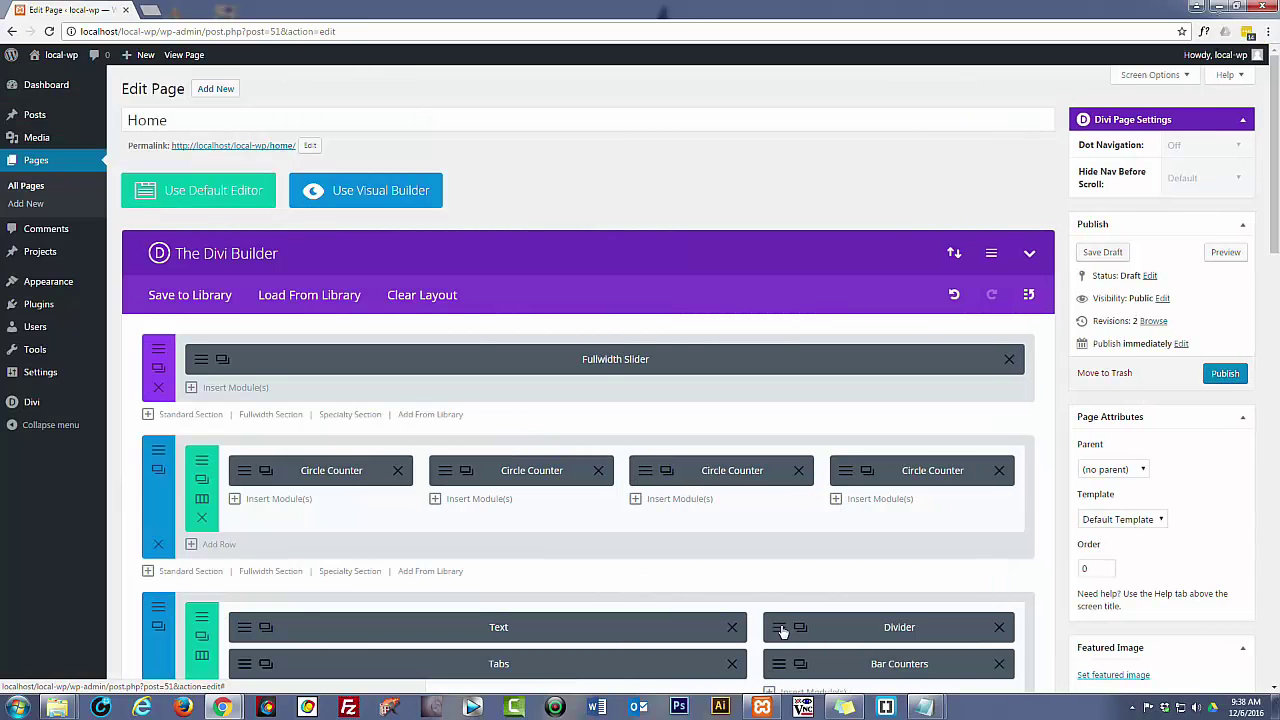
left_click(221, 364)
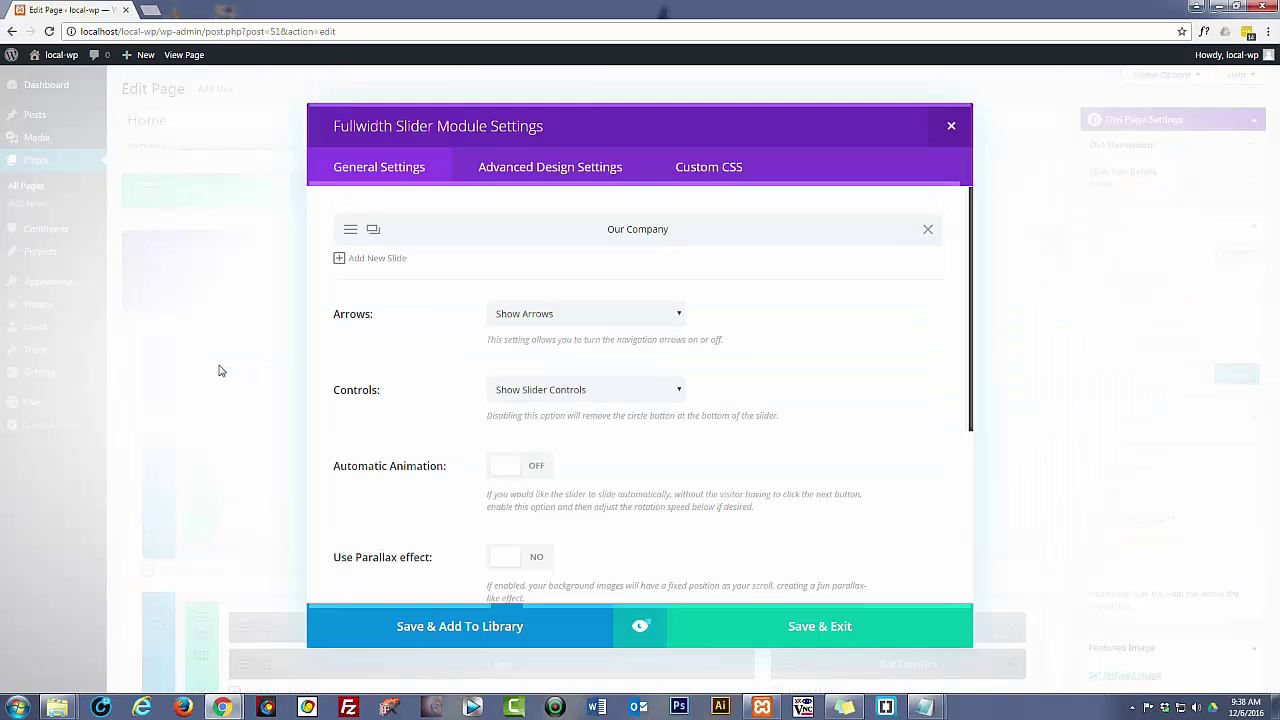
left_click(374, 232)
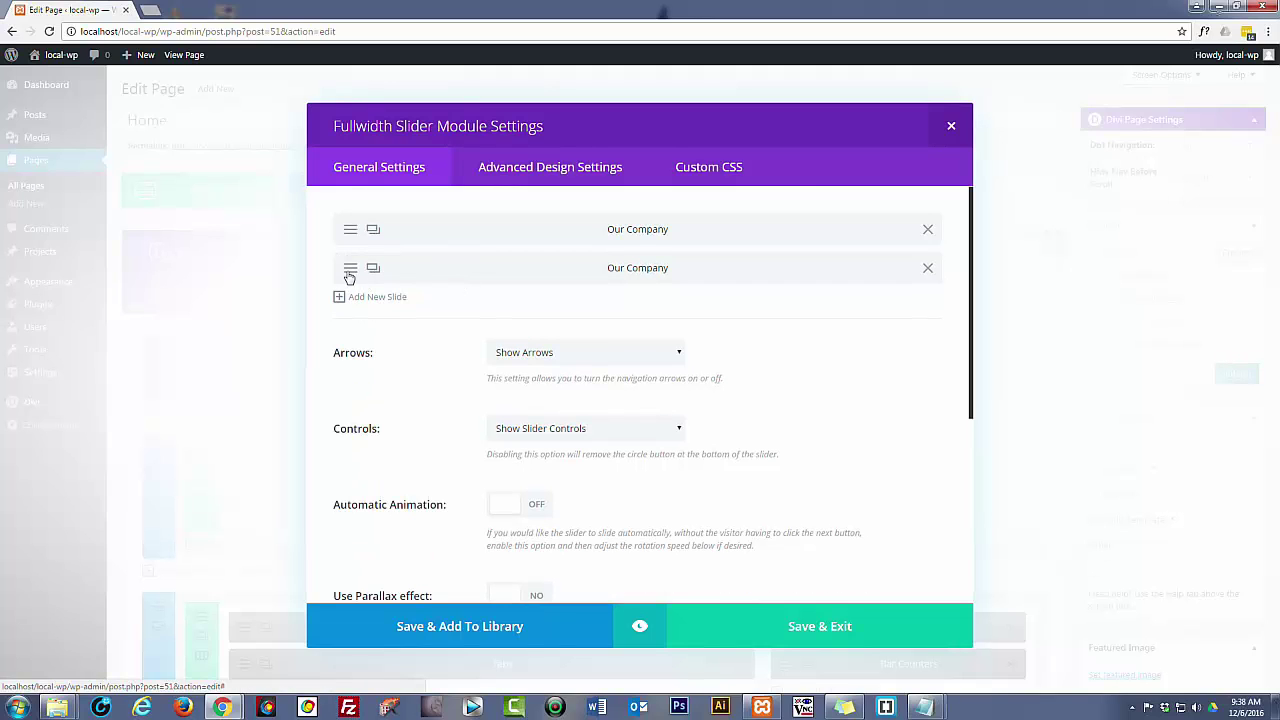
left_click(350, 271)
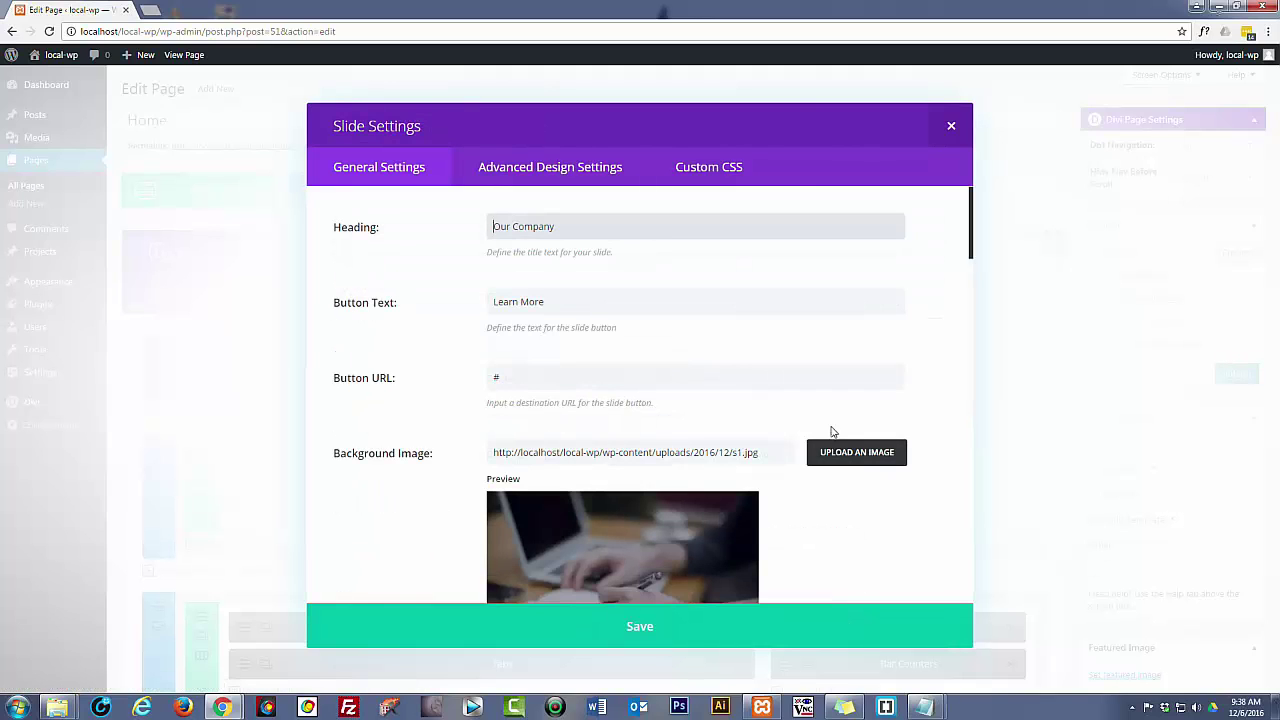
left_click(861, 455)
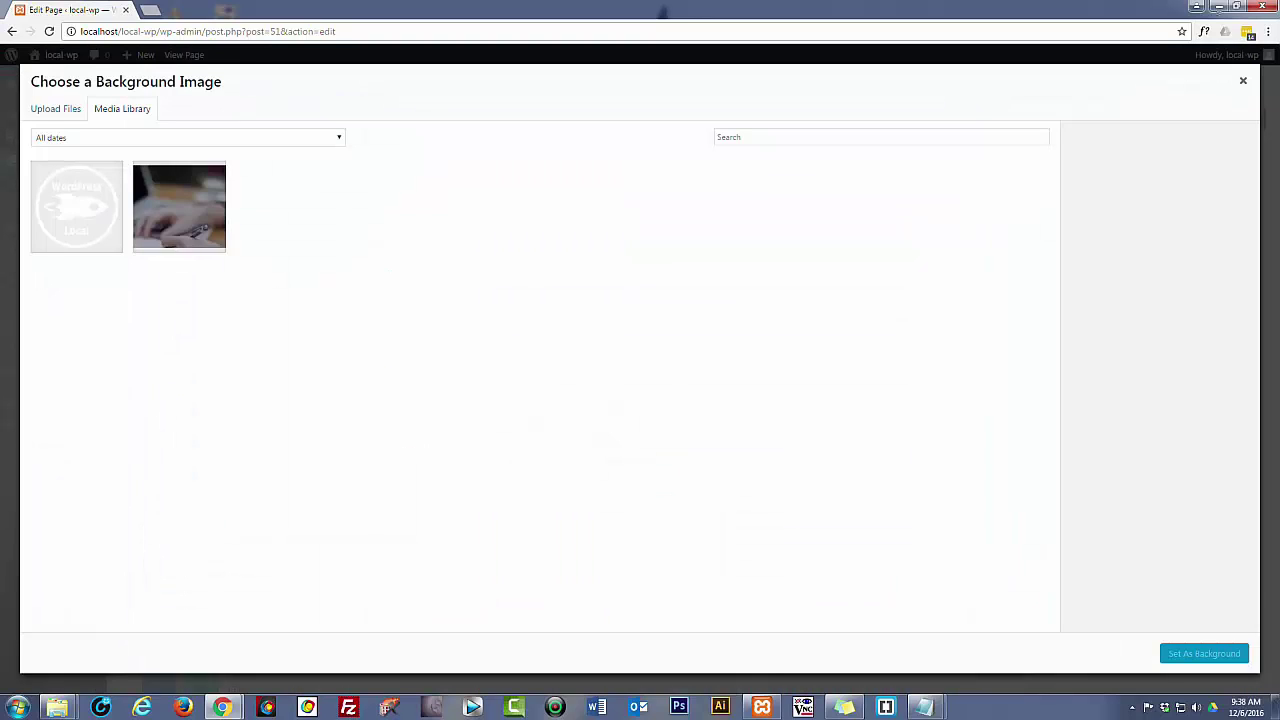
left_click_drag(1279, 440, 705, 400)
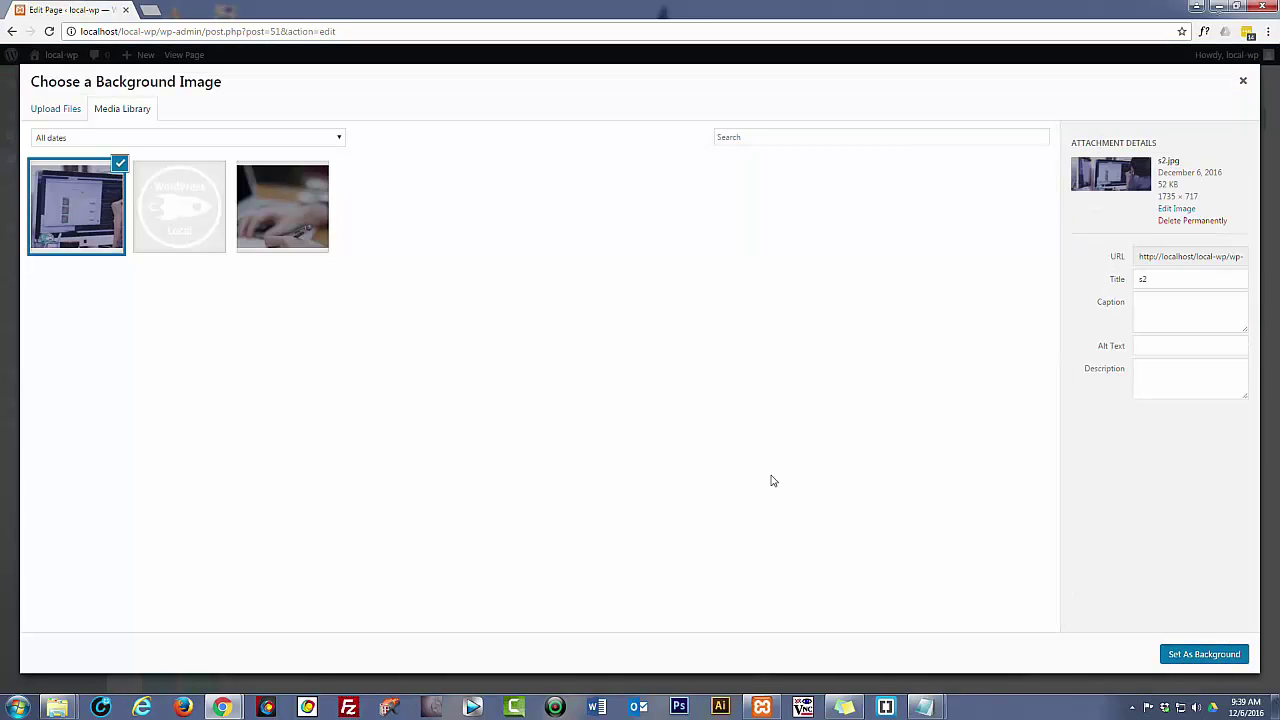
scroll(815, 406, "down", 4)
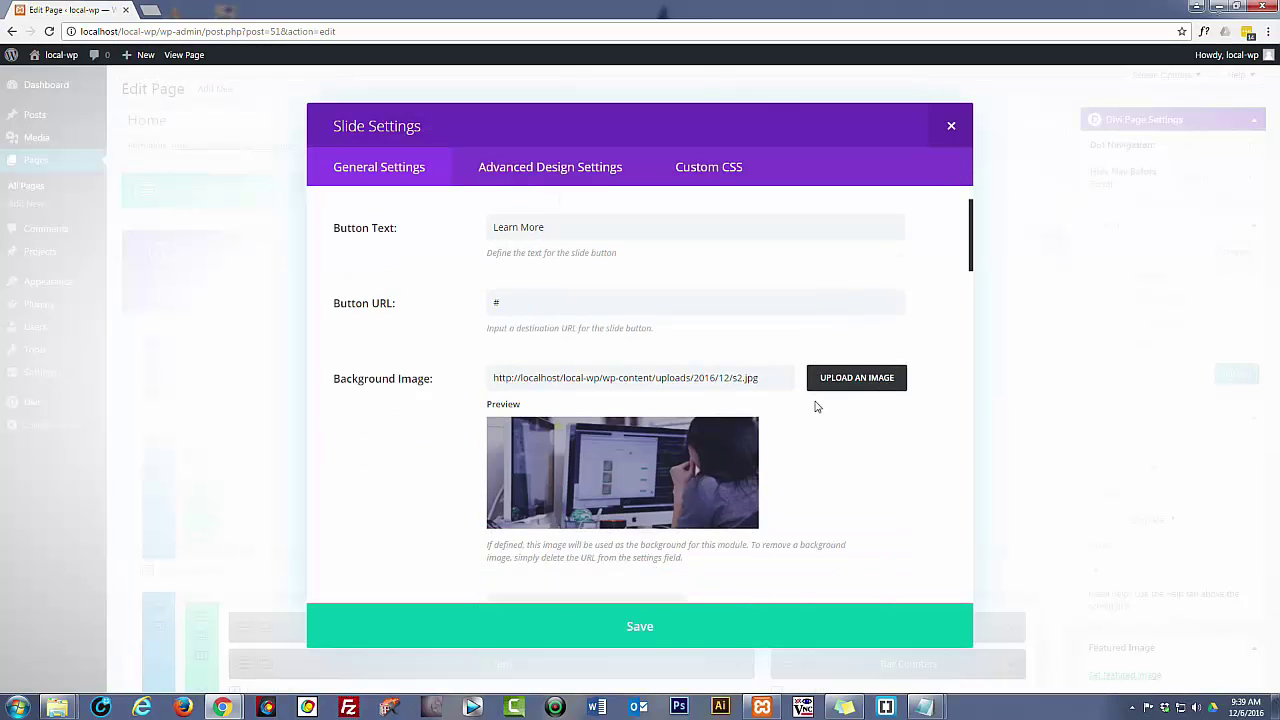
scroll(818, 400, "down", 3)
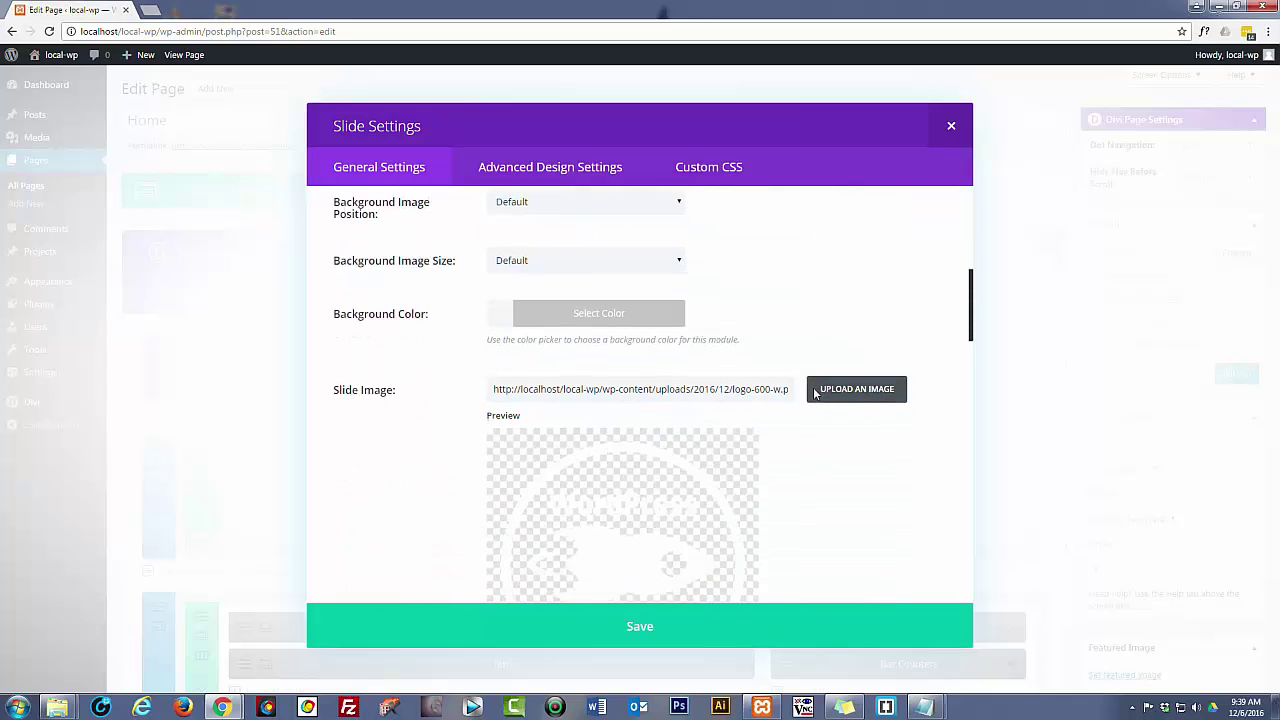
Set chart.png as the second slide's image and save the slide
left_click(857, 270)
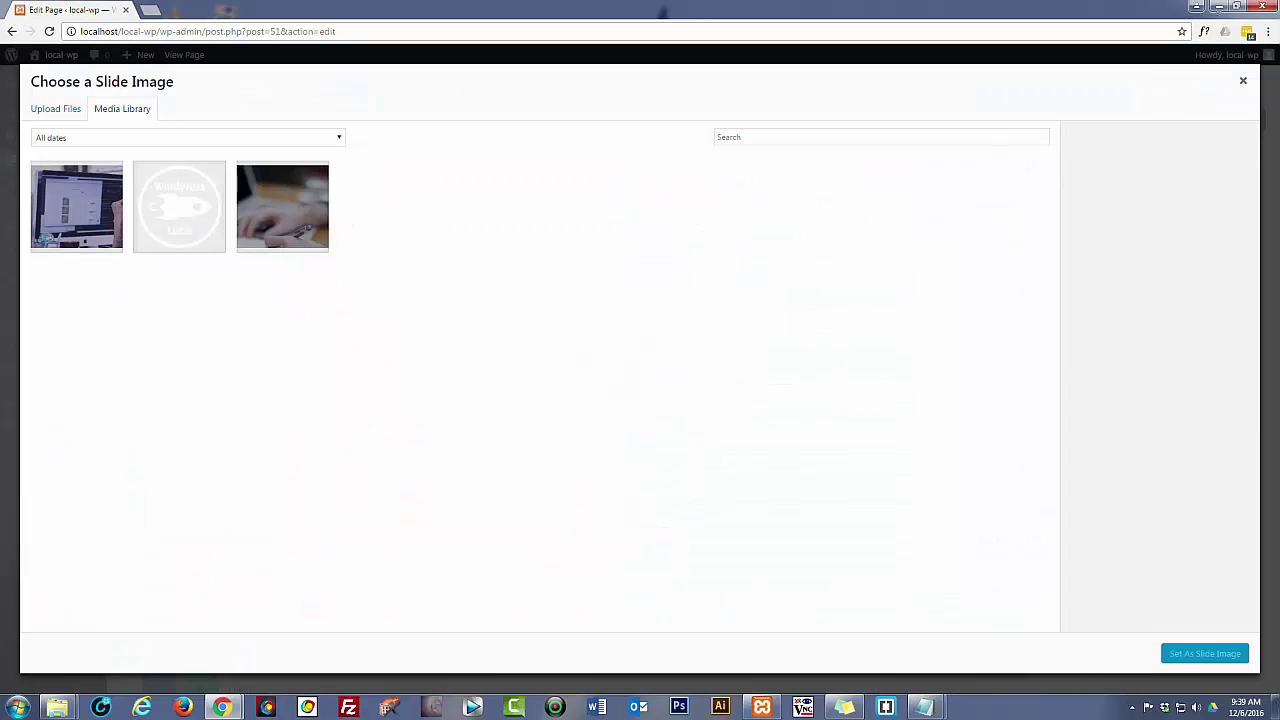
left_click_drag(806, 443, 808, 448)
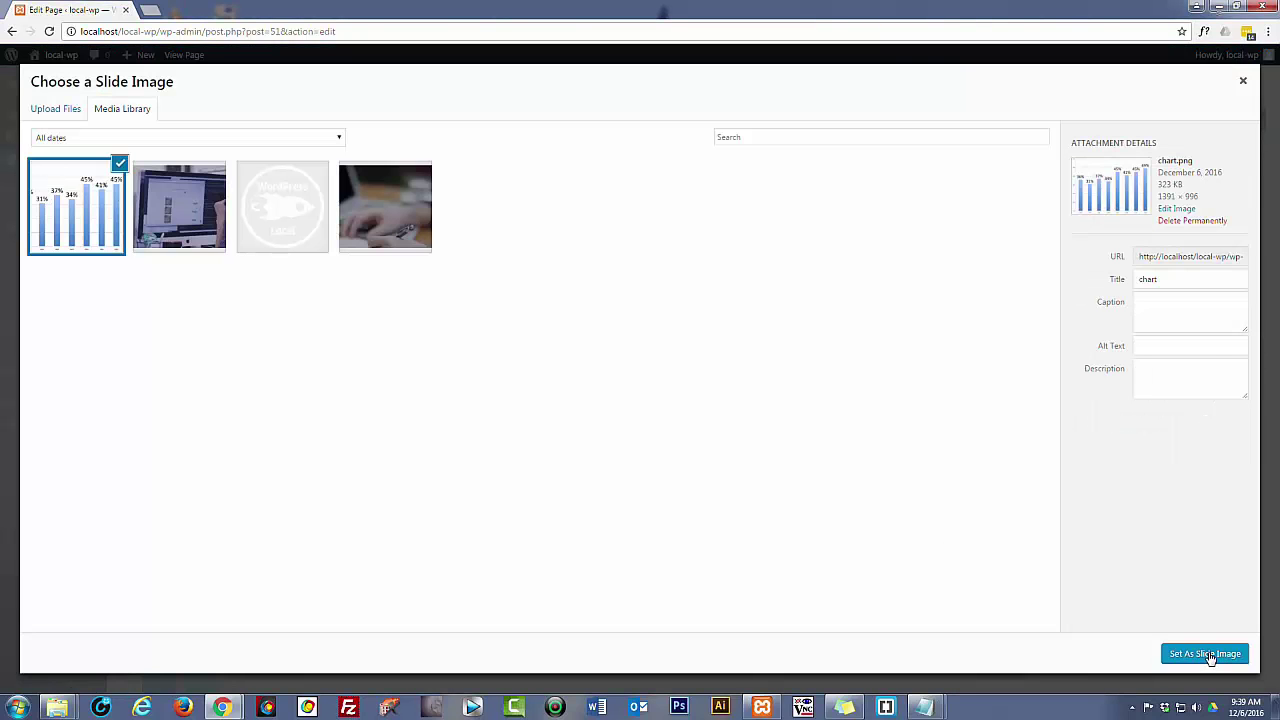
left_click(1205, 654)
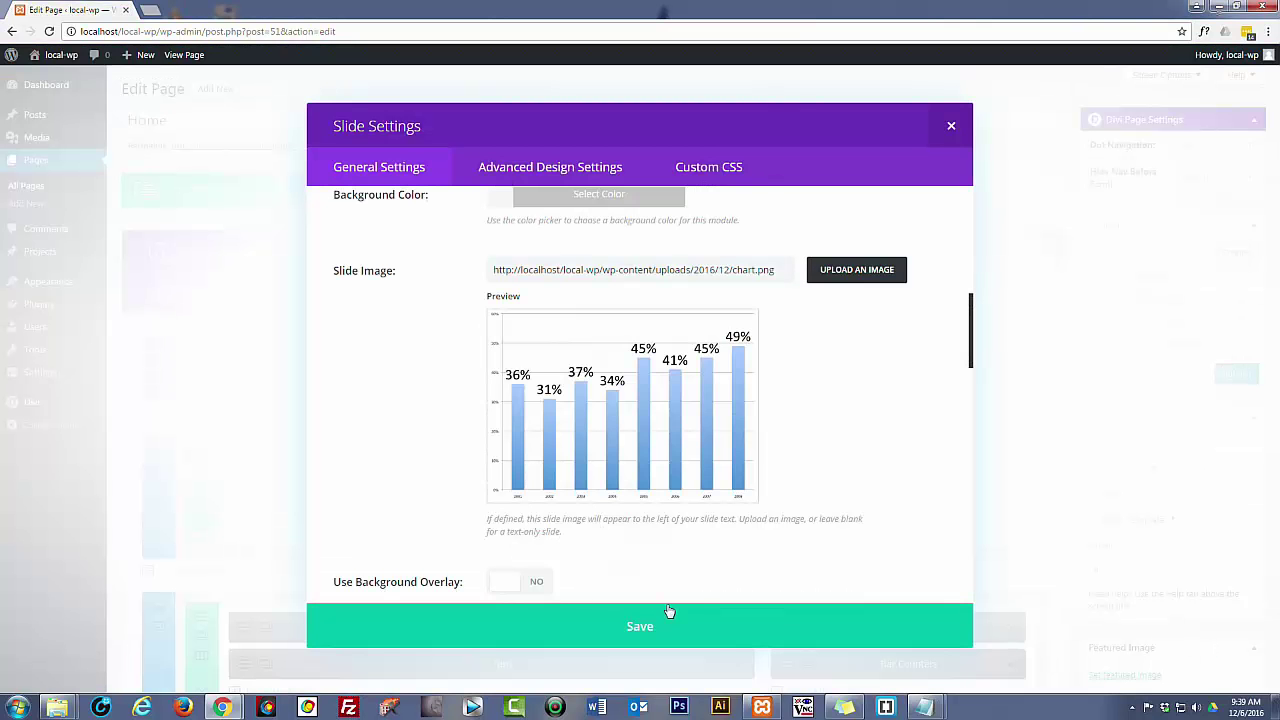
scroll(806, 472, "down", 1)
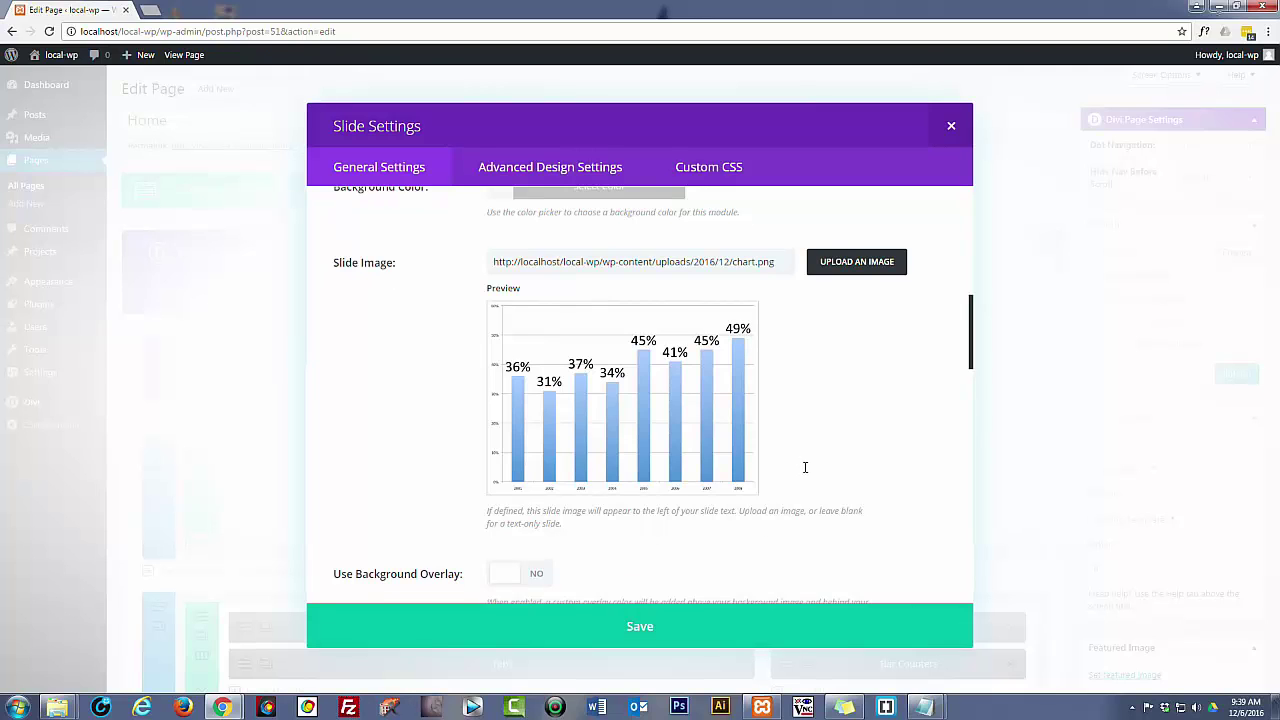
scroll(805, 467, "down", 5)
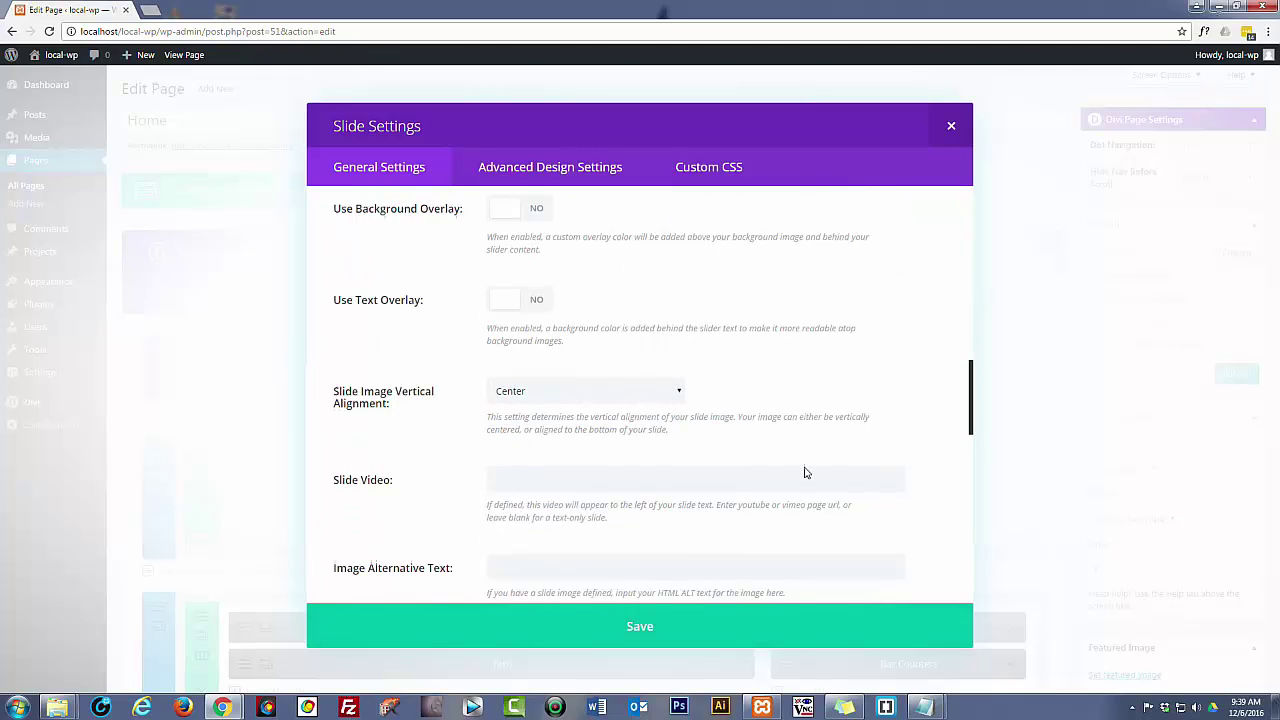
left_click(654, 630)
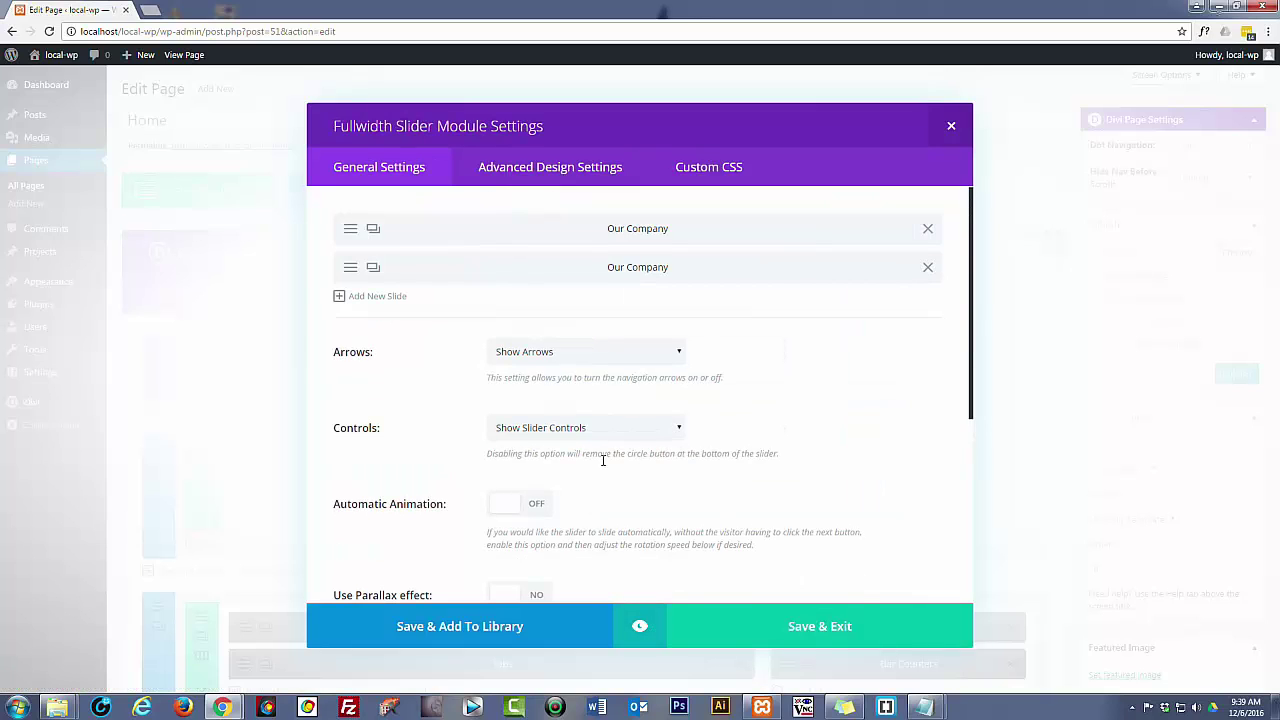
Enable Automatic Animation at 5000 ms and Continue Automatic Slide on Hover, then save the slider
scroll(590, 460, "down", 1)
left_click(538, 437)
scroll(622, 437, "down", 4)
left_click(550, 262)
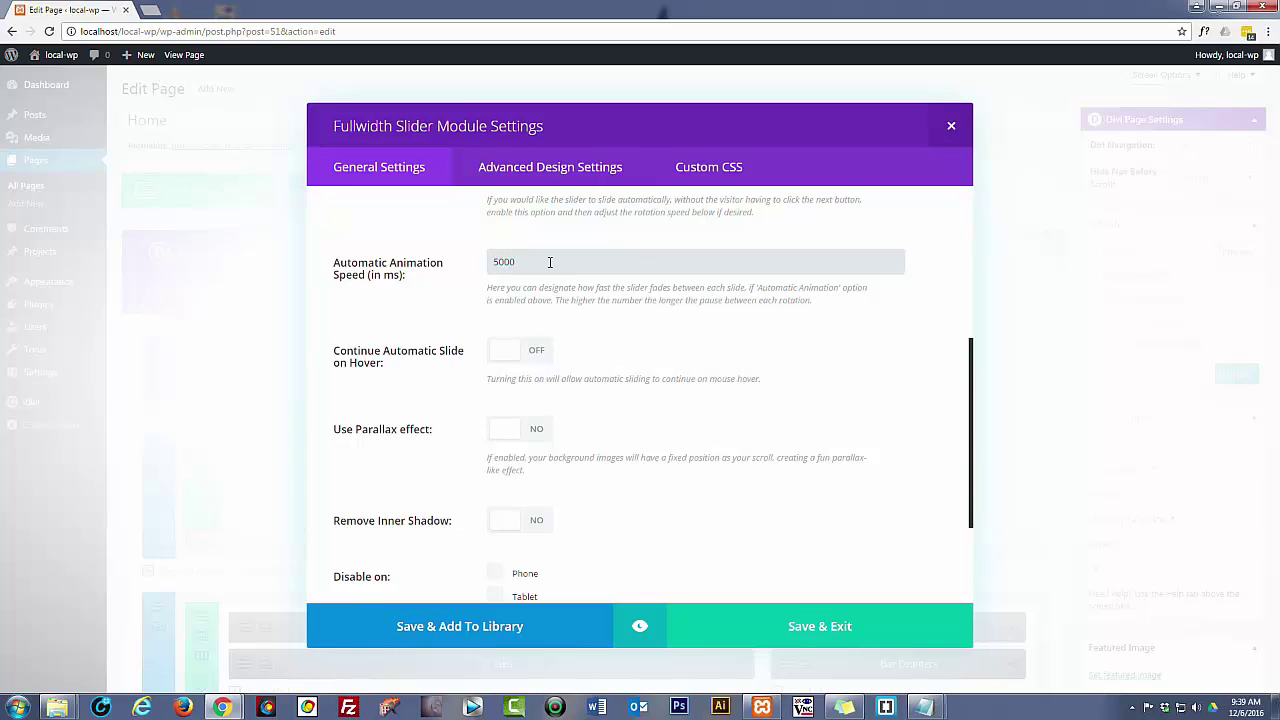
left_click(537, 352)
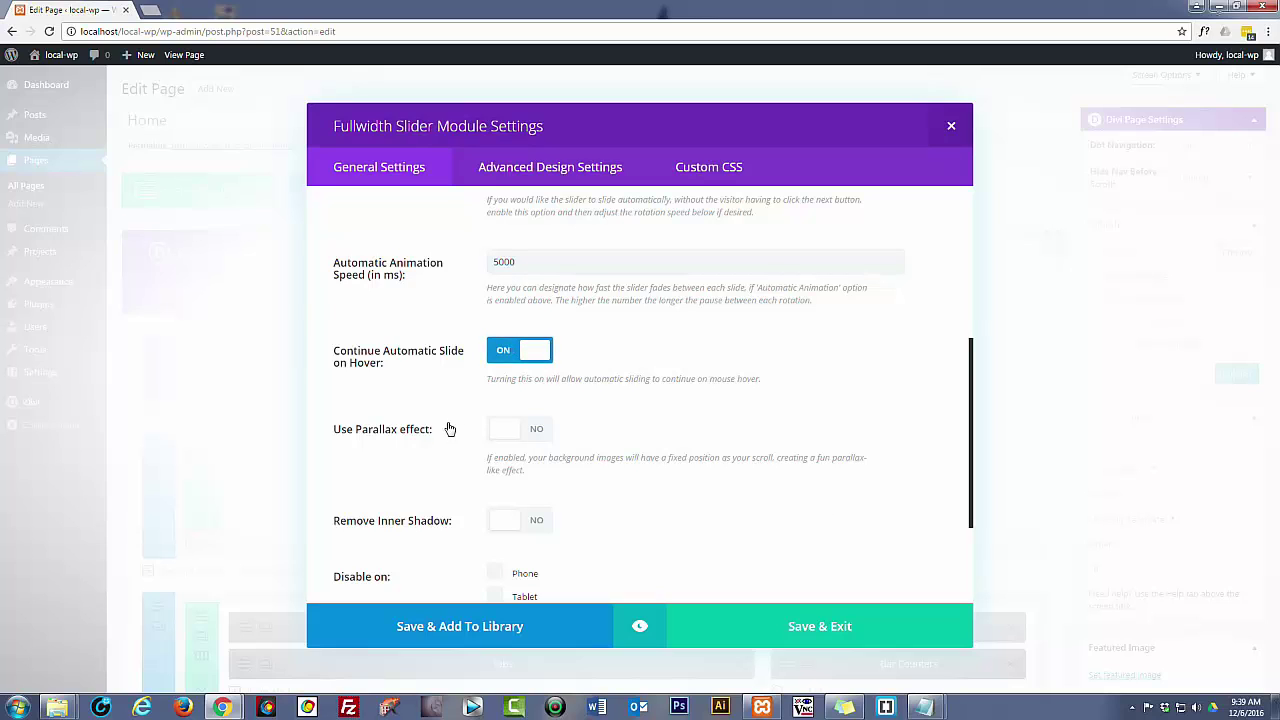
scroll(651, 528, "down", 3)
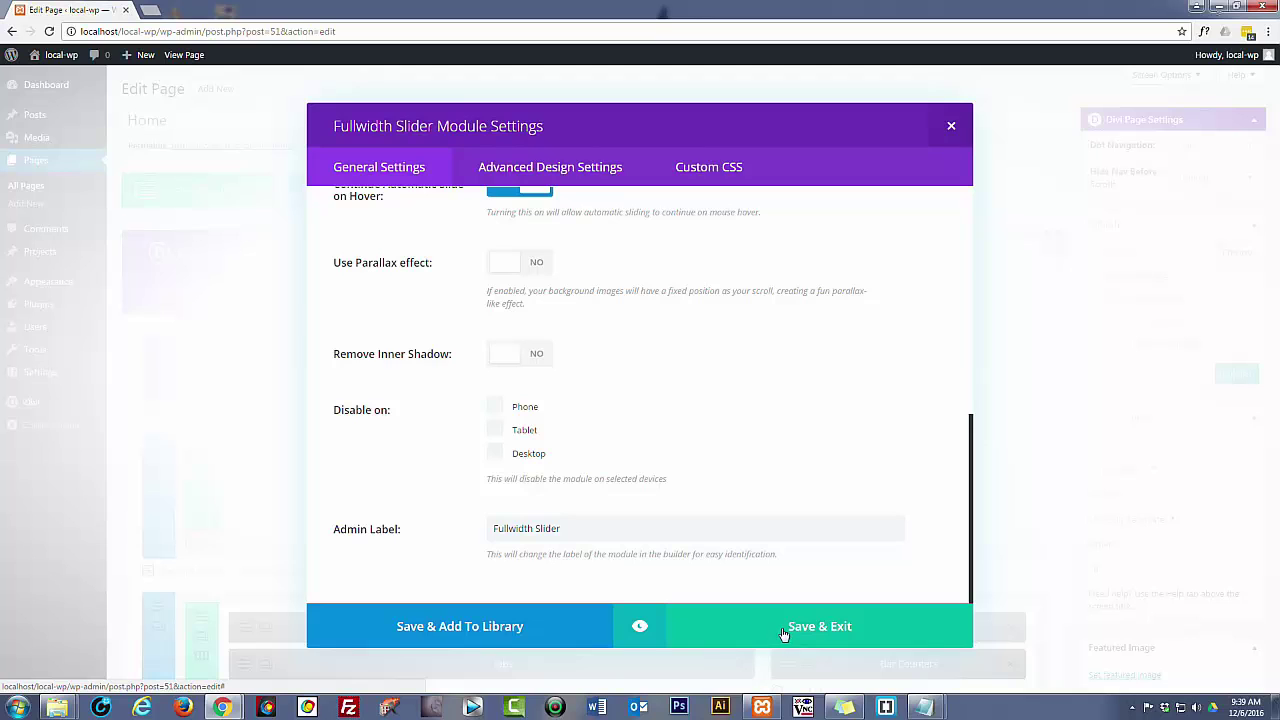
left_click(816, 627)
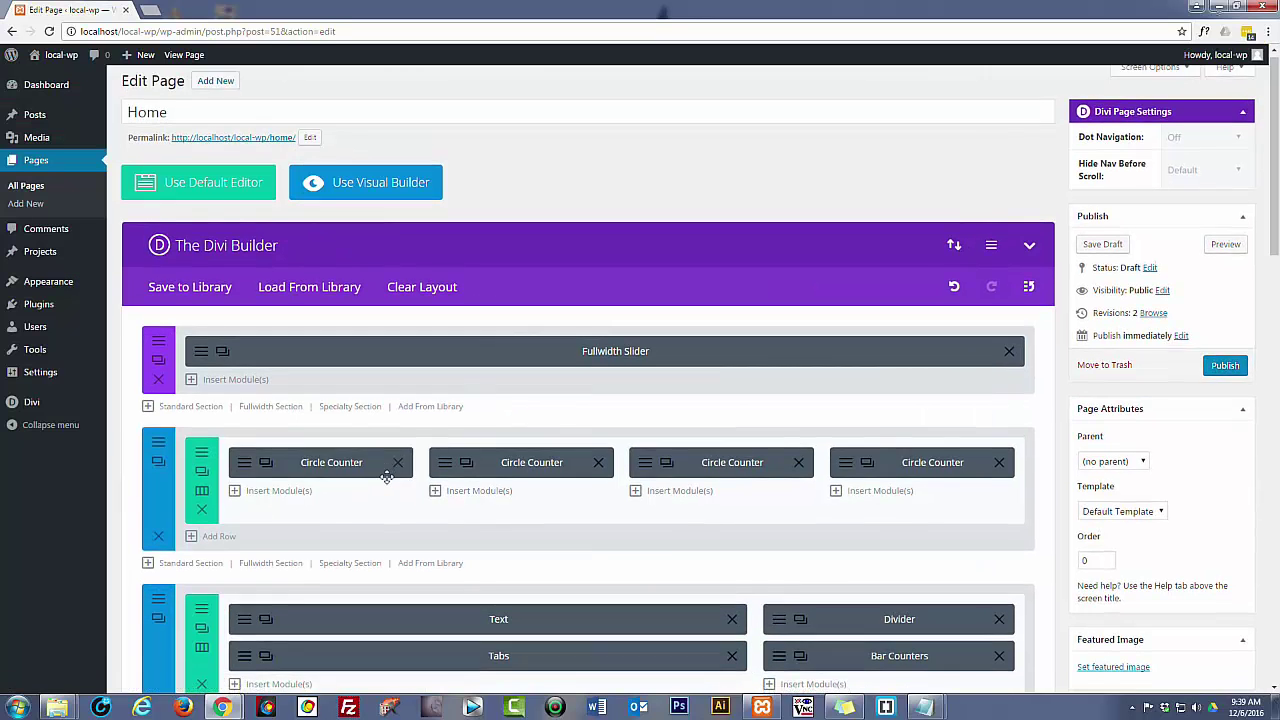
Save the Home draft and scroll its preview showing the rotating chart slide, counters and sections
scroll(386, 477, "down", 5)
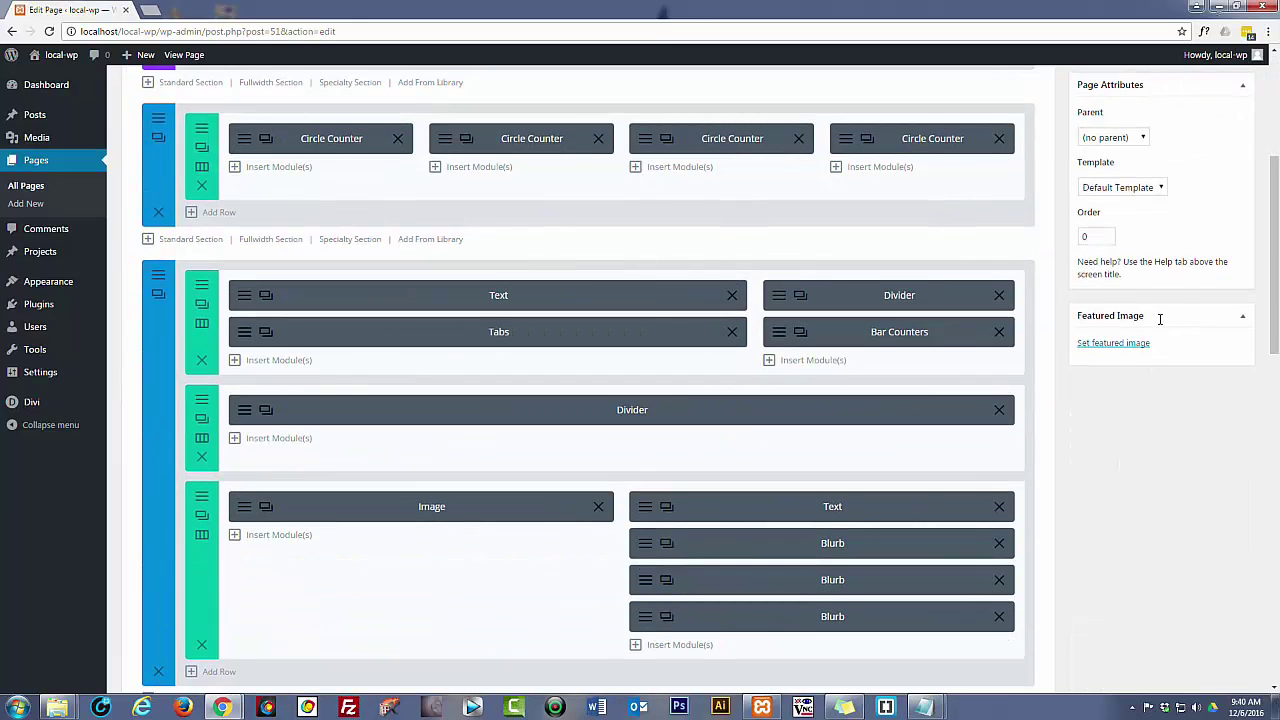
scroll(1160, 320, "up", 5)
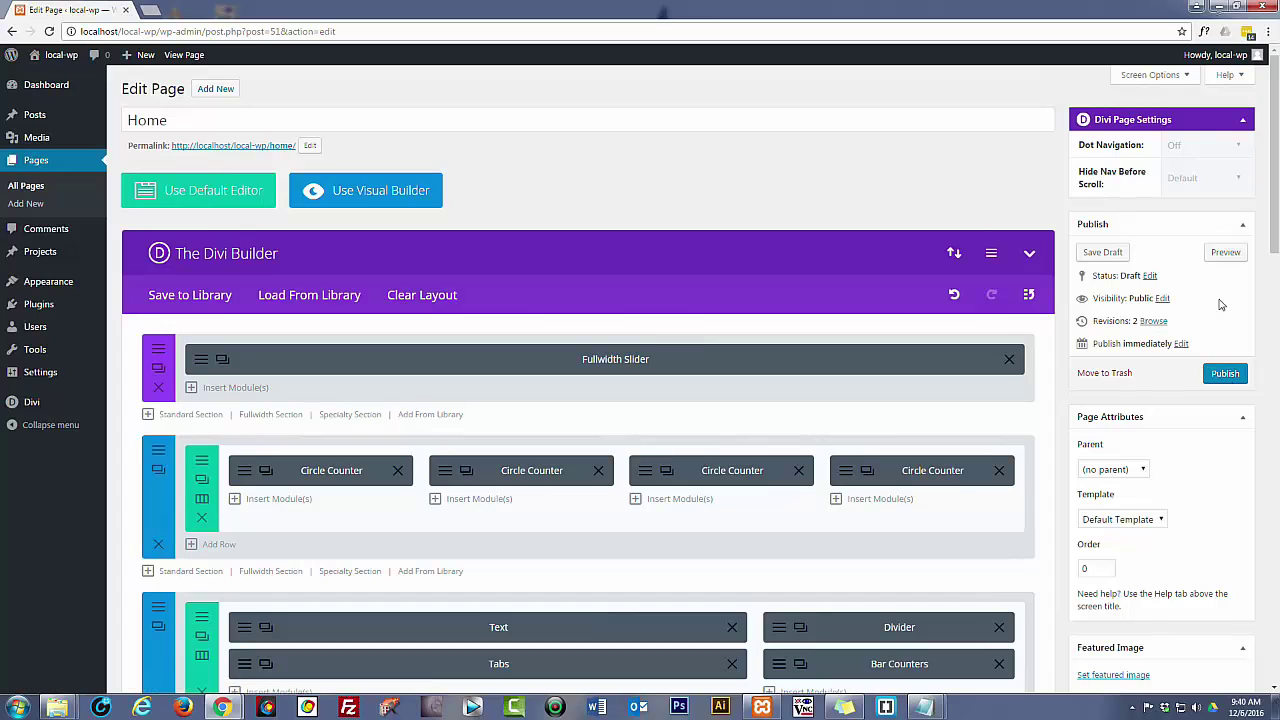
left_click(1108, 258)
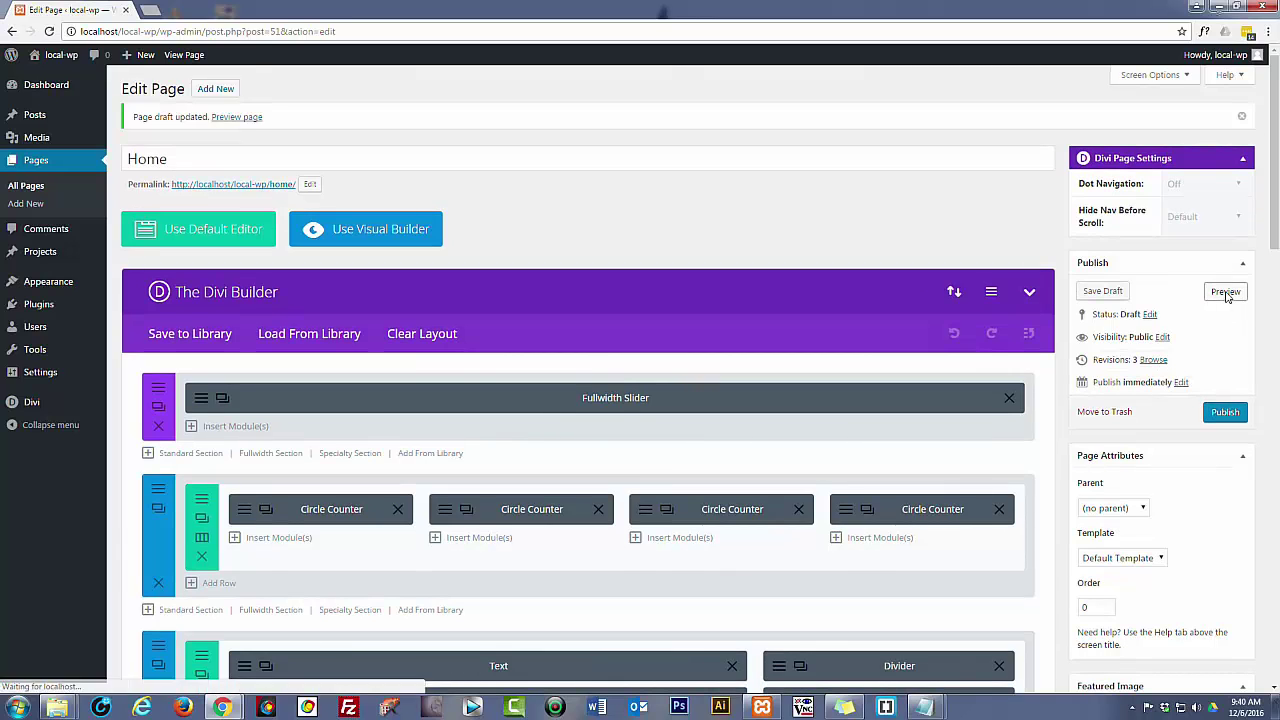
left_click(1229, 290)
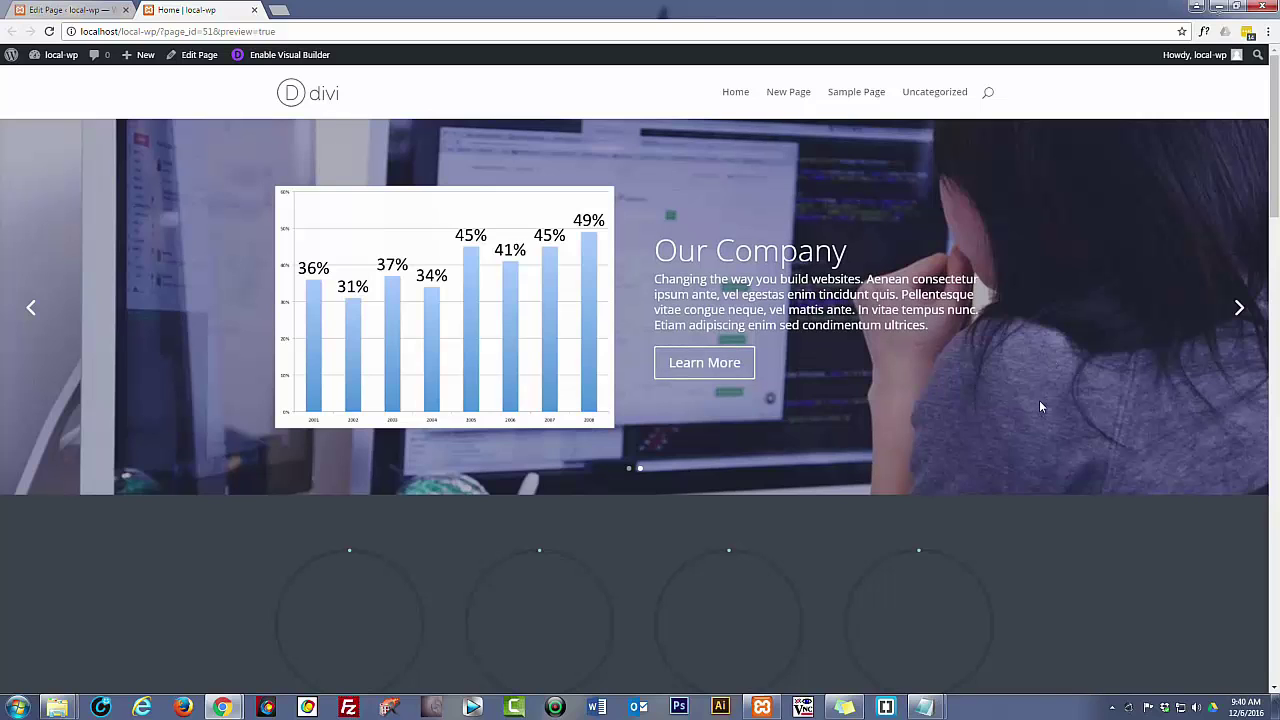
scroll(1039, 408, "down", 1)
scroll(1025, 407, "down", 3)
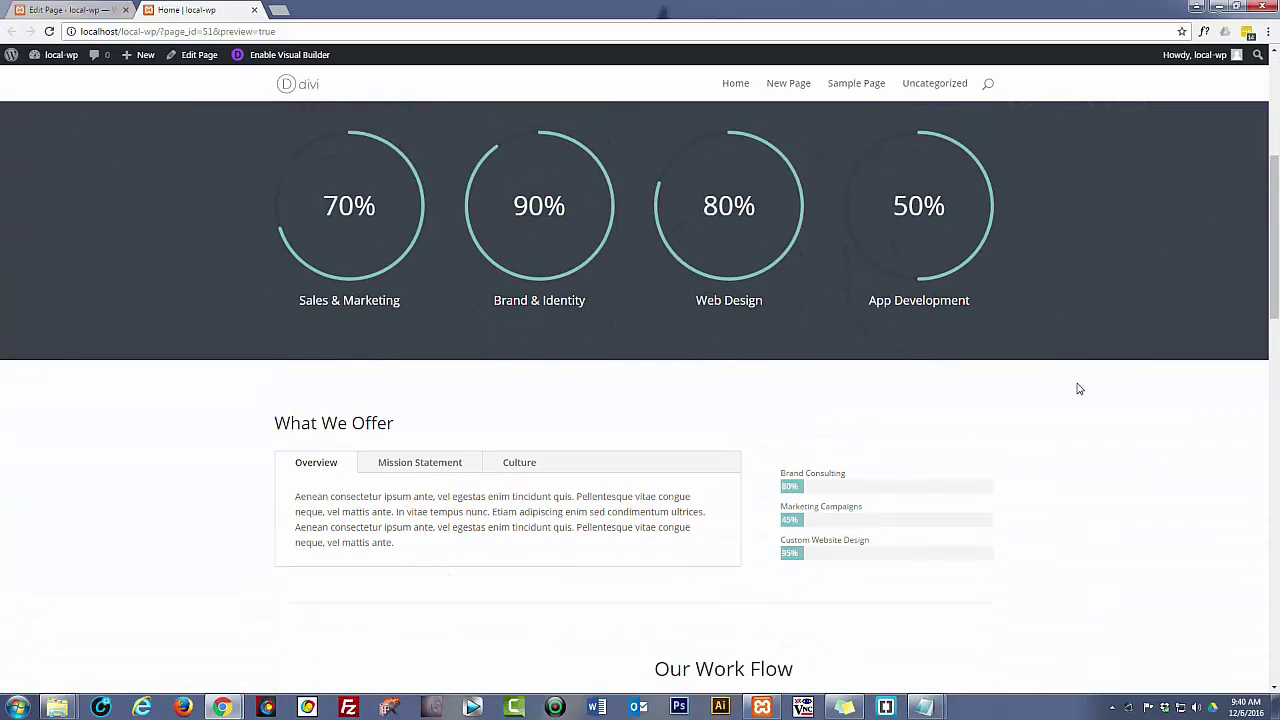
scroll(1079, 389, "down", 4)
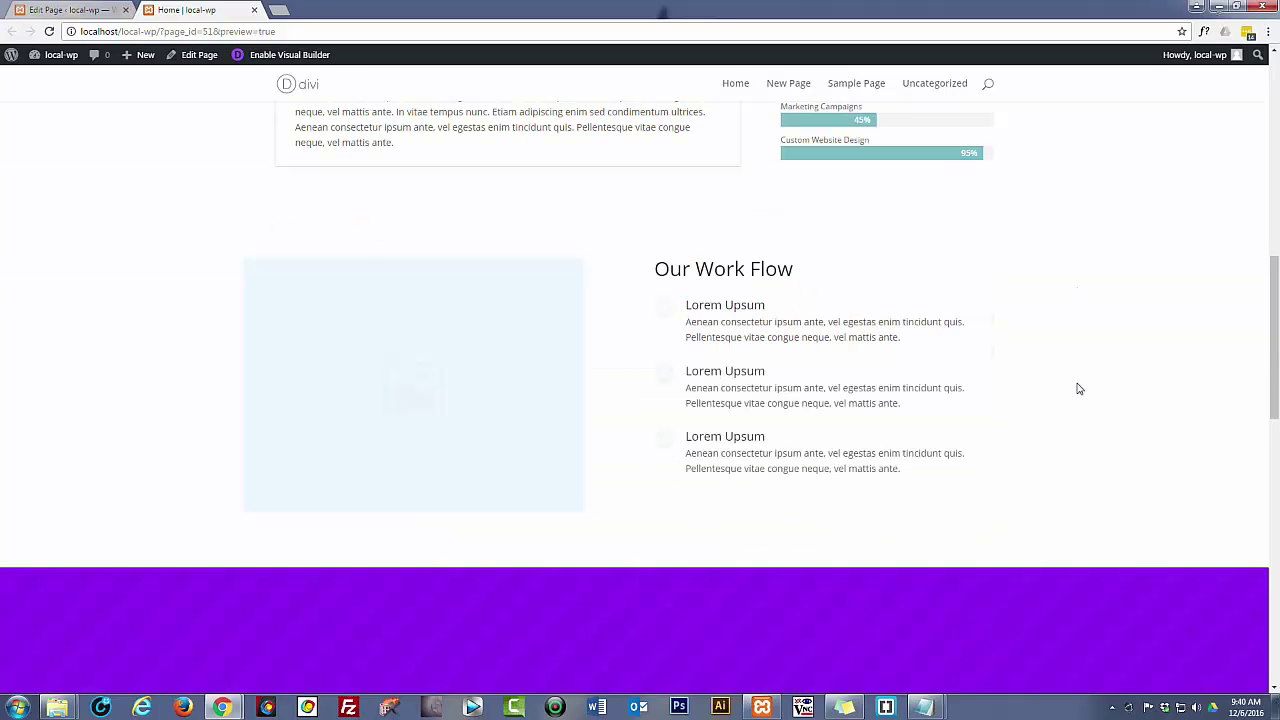
scroll(1077, 387, "up", 1)
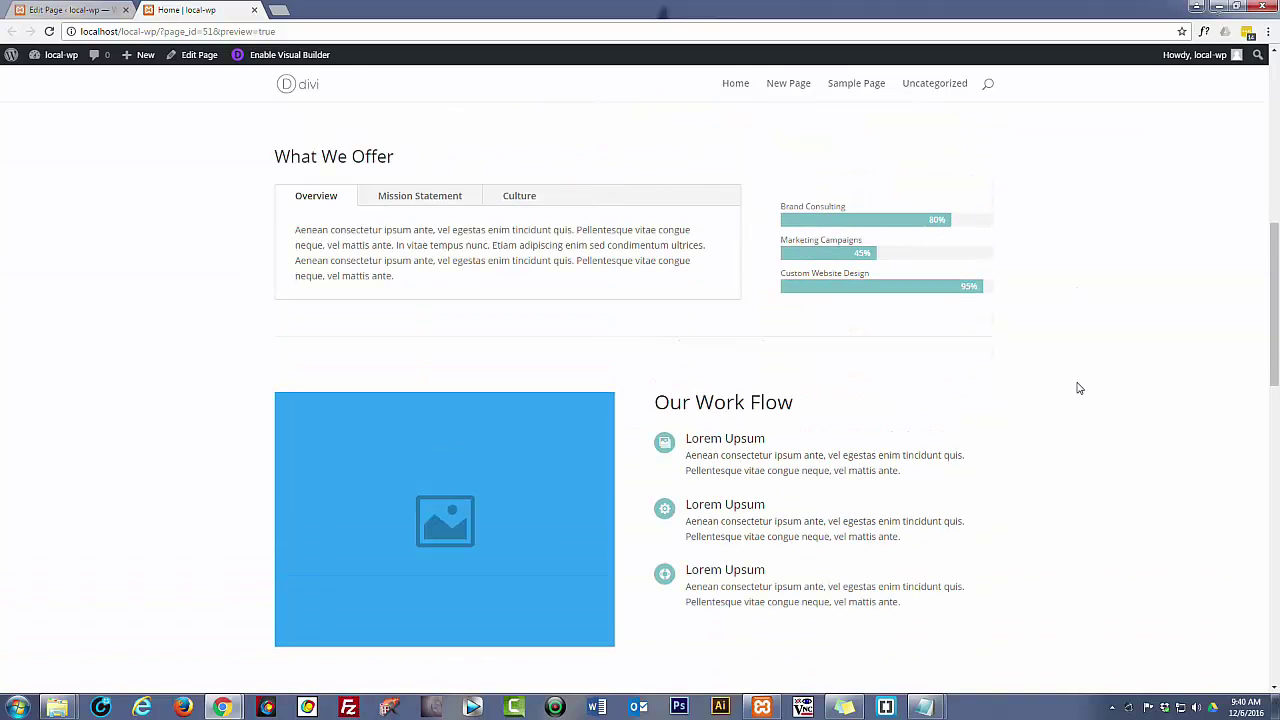
scroll(1064, 401, "up", 1)
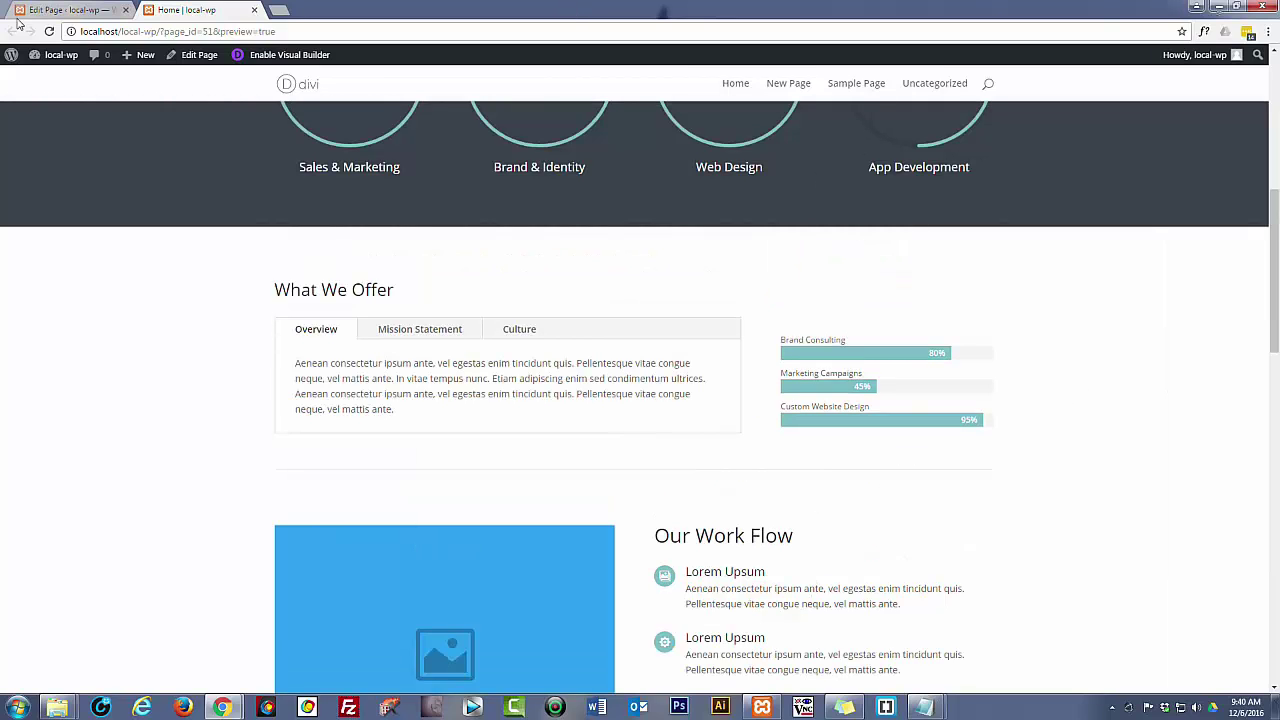
Delete the duplicated Image and Blurb row and the extra Divider row
left_click(72, 14)
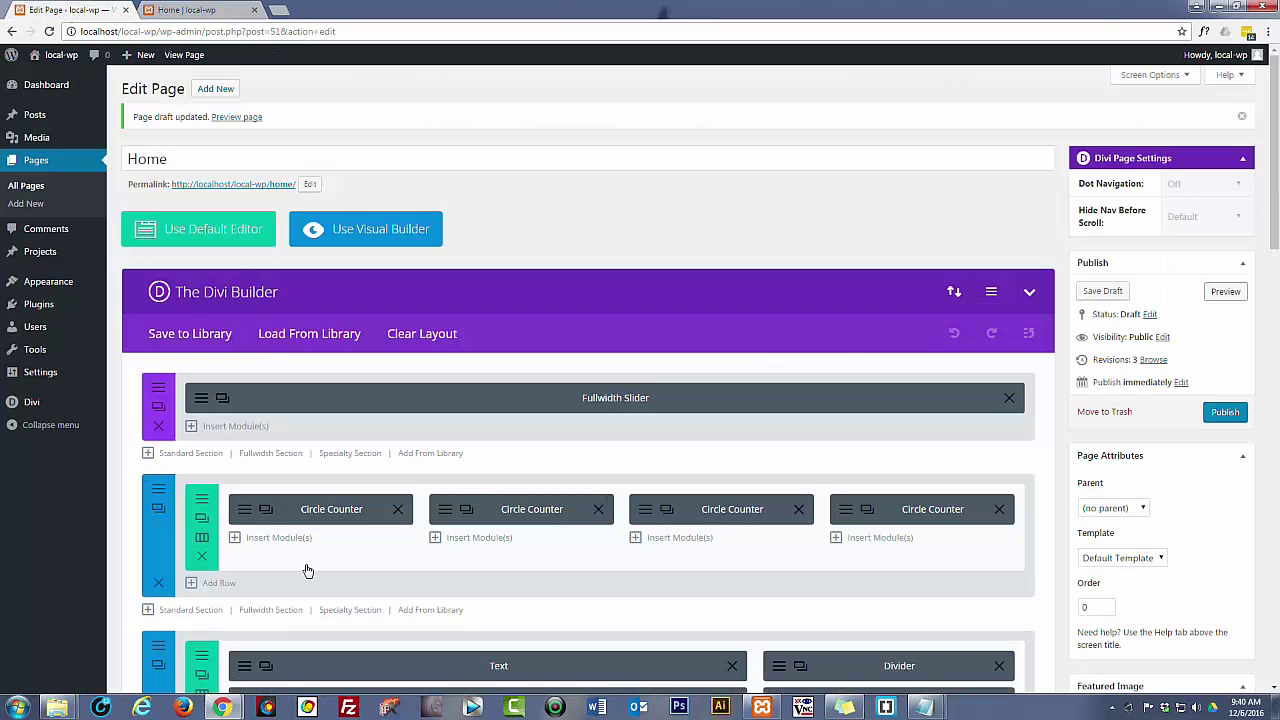
scroll(304, 561, "down", 2)
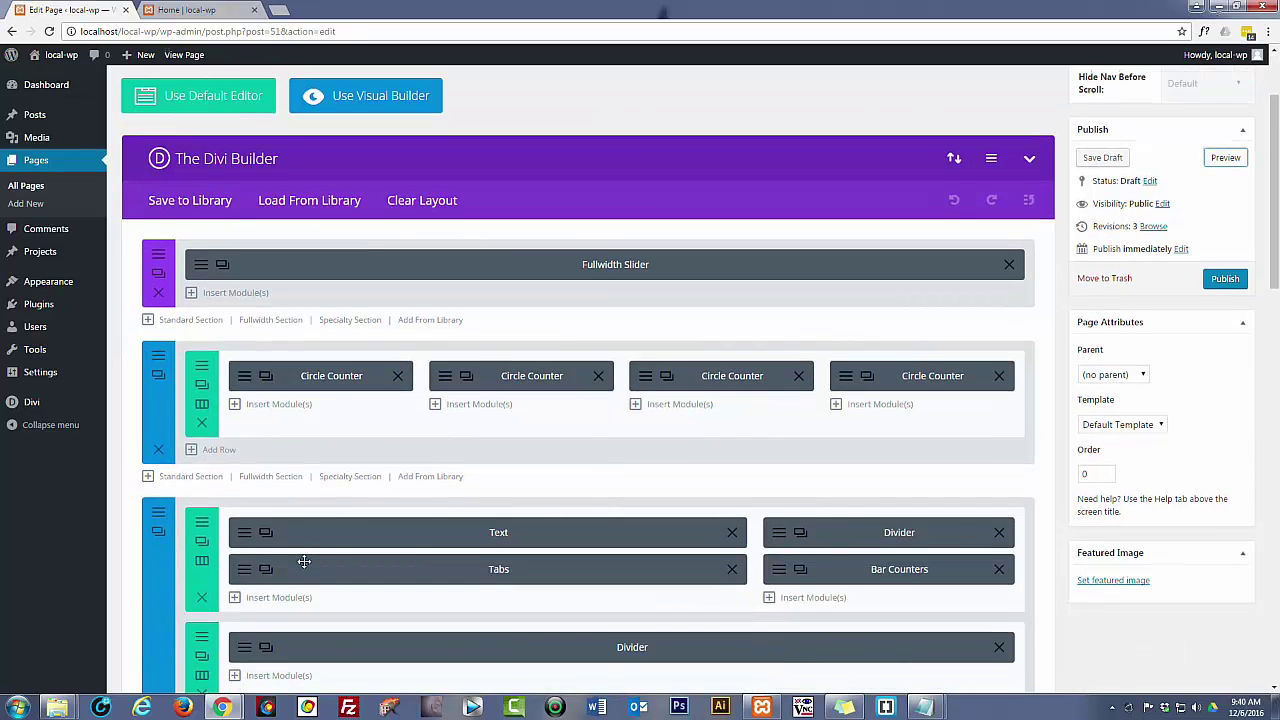
scroll(304, 561, "down", 3)
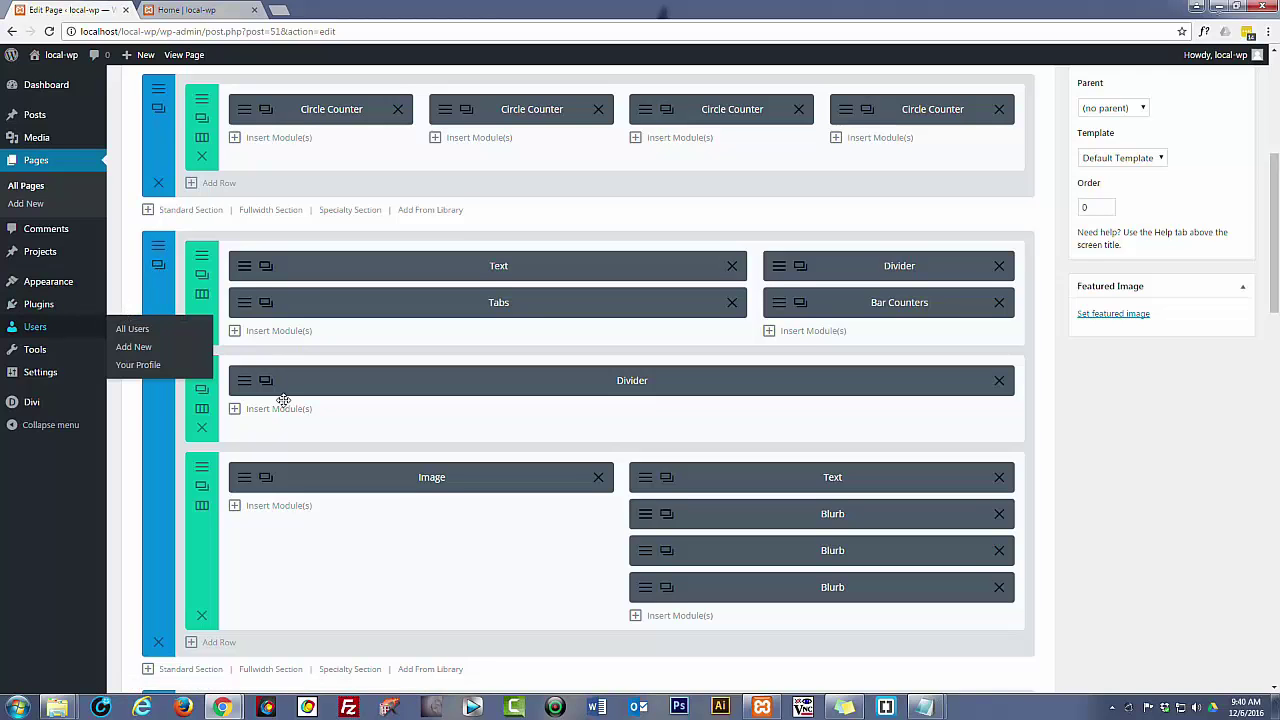
scroll(287, 422, "down", 1)
scroll(287, 422, "down", 1)
scroll(300, 550, "down", 5)
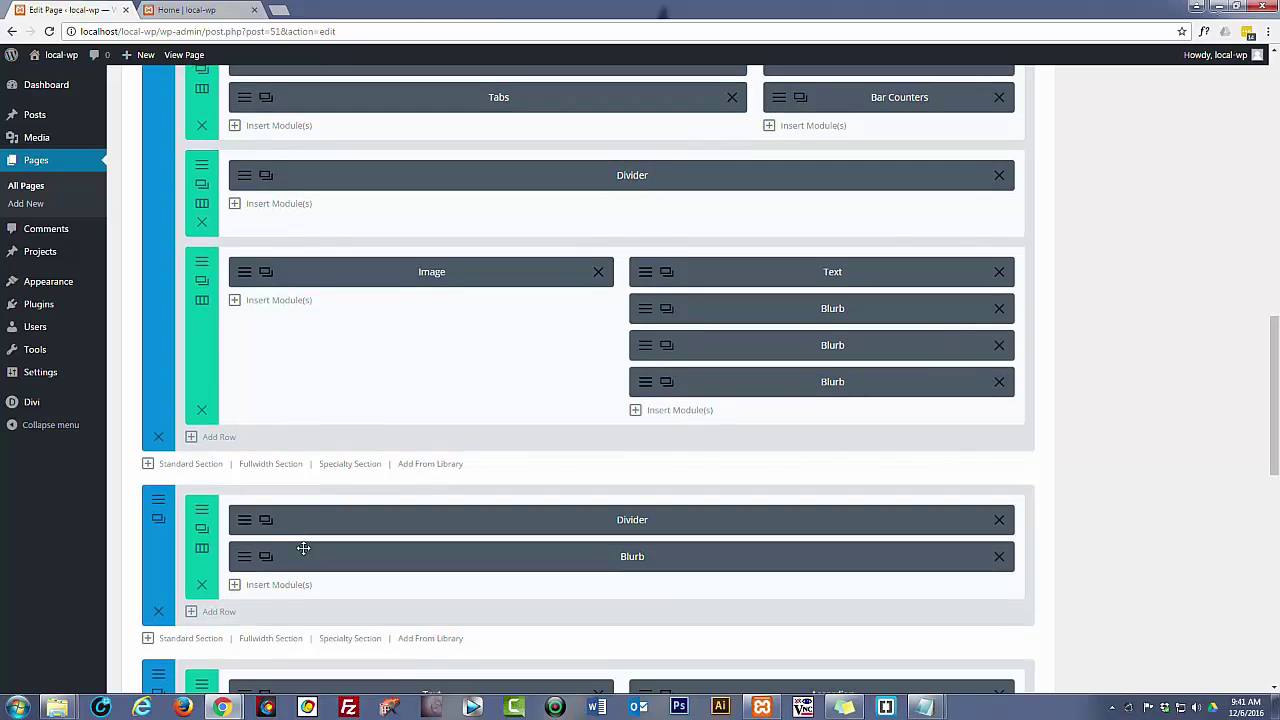
scroll(303, 548, "up", 5)
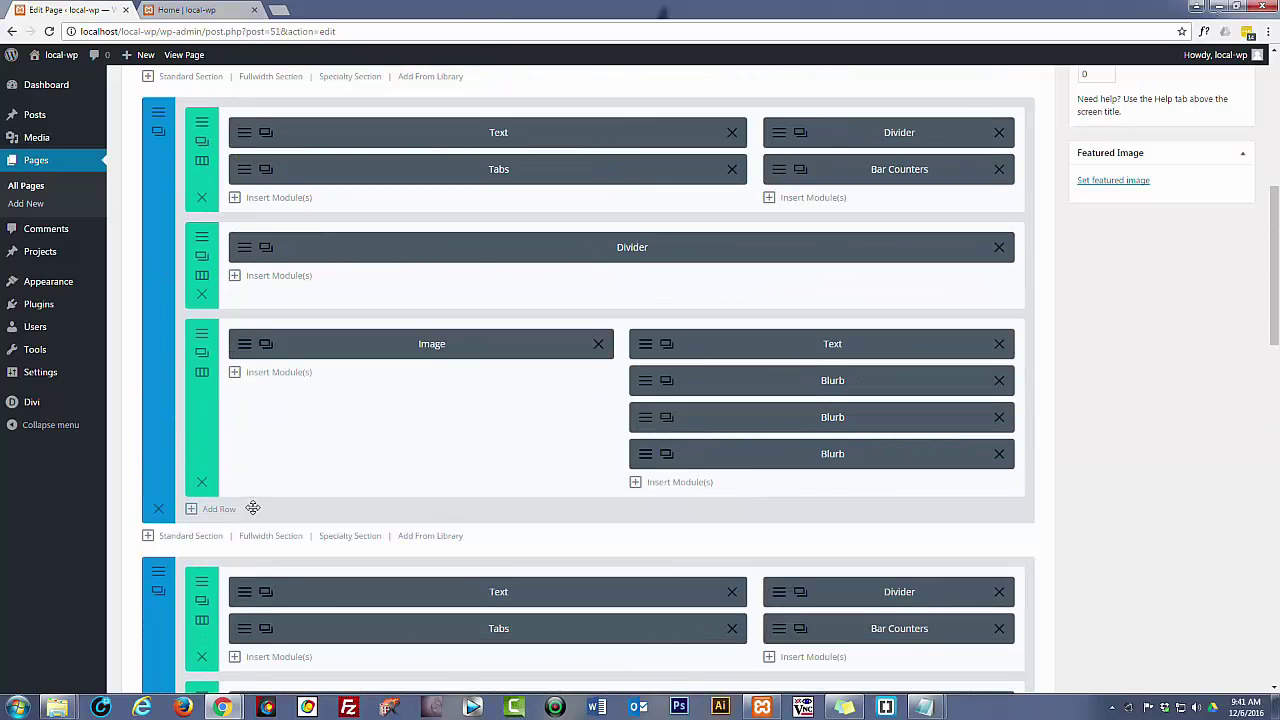
left_click(202, 487)
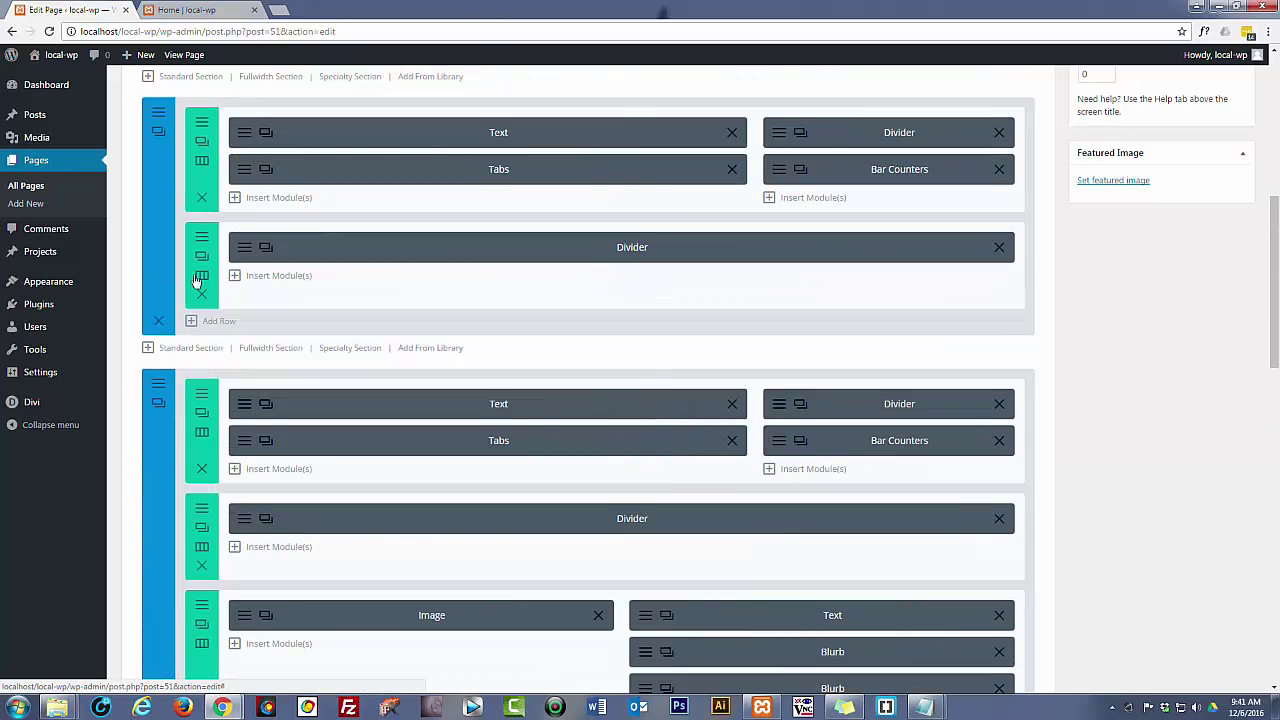
left_click(202, 297)
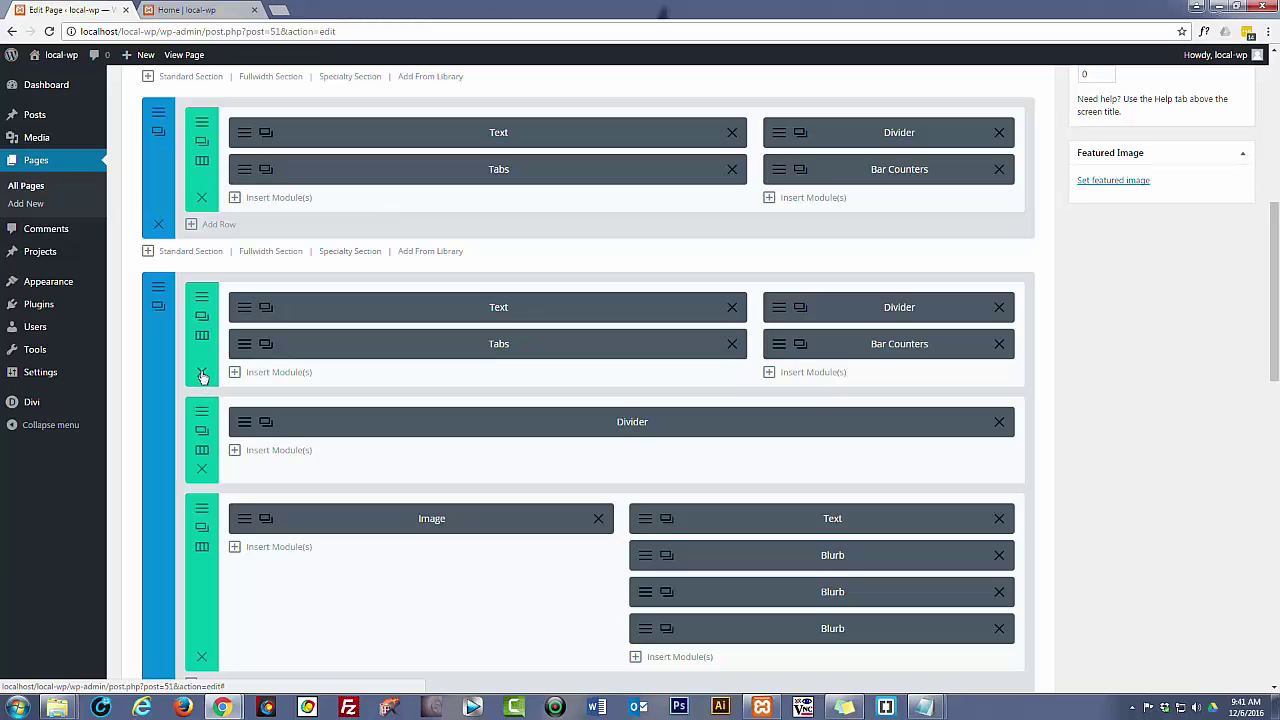
Delete the duplicate Text and Tabs and Divider rows, and move Circle Counter below Tabs
left_click(201, 376)
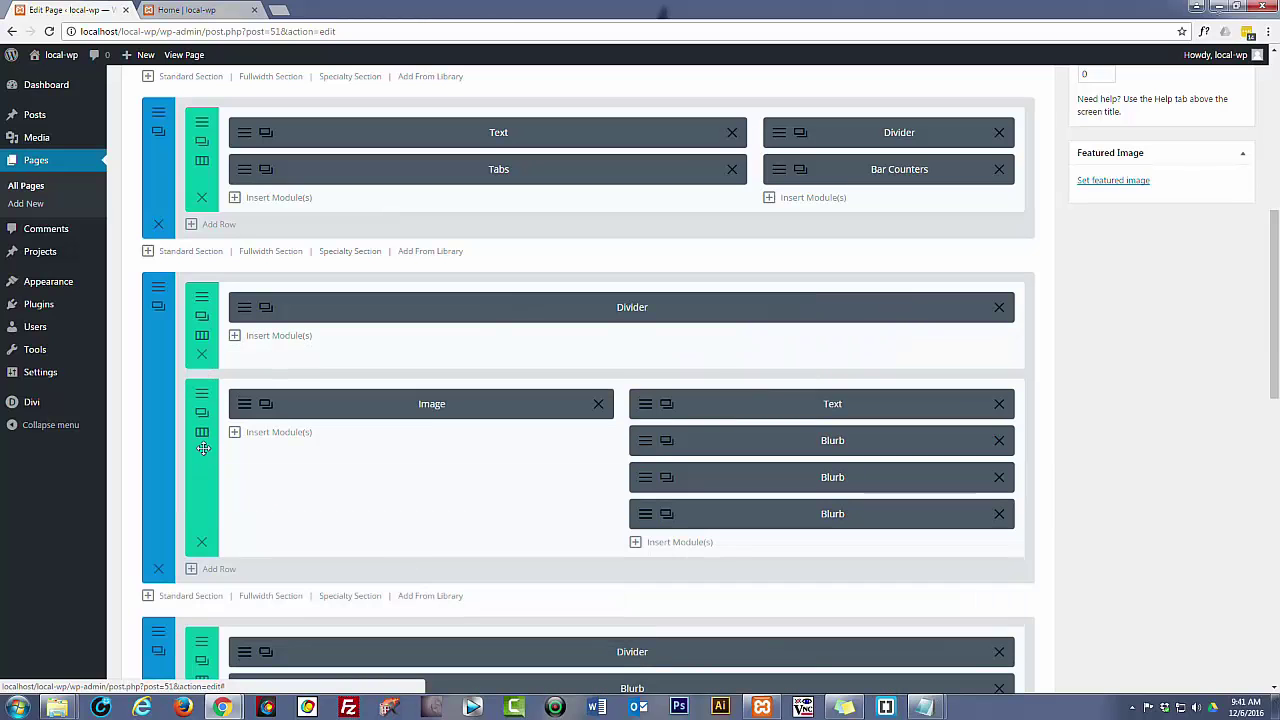
left_click(202, 360)
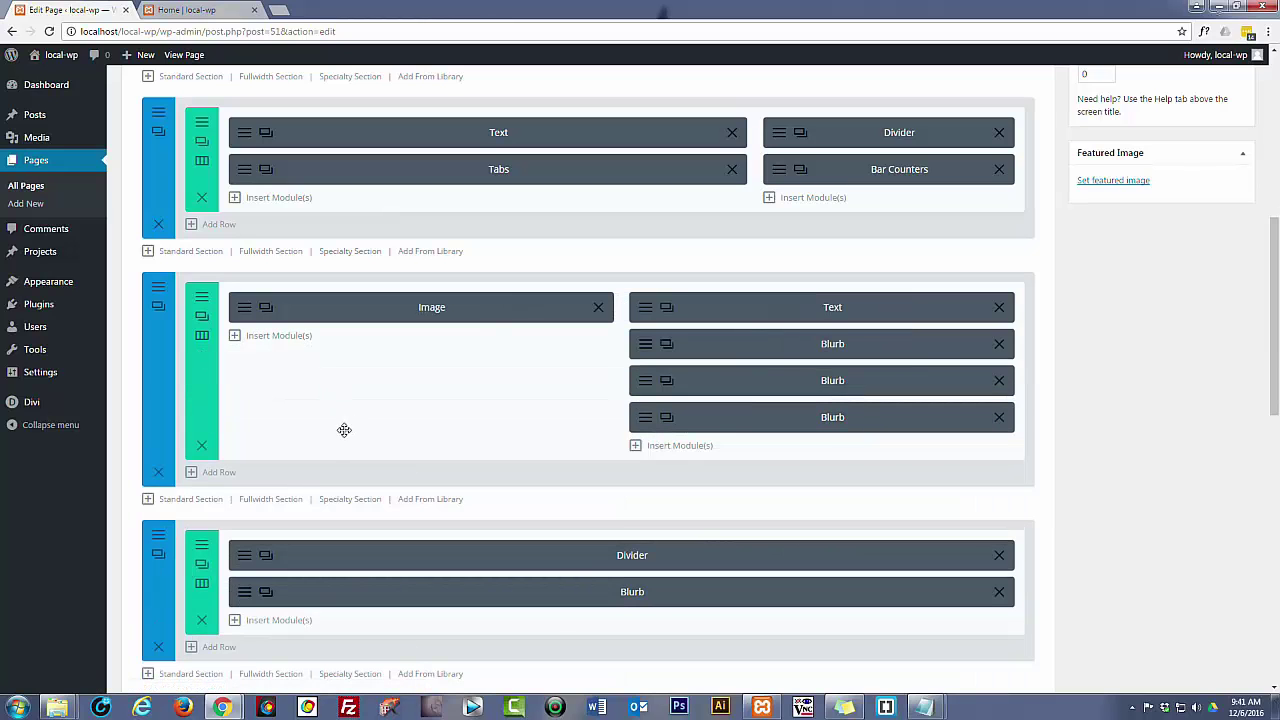
scroll(341, 428, "up", 3)
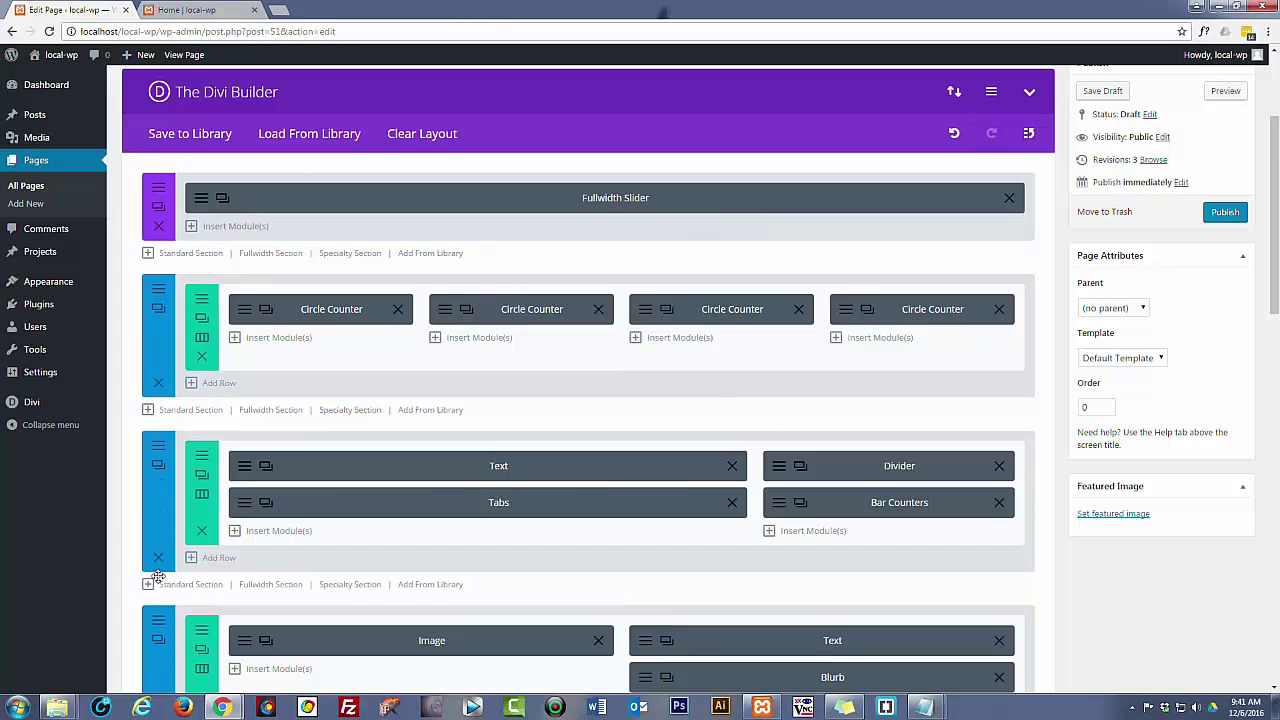
left_click_drag(165, 355, 161, 353)
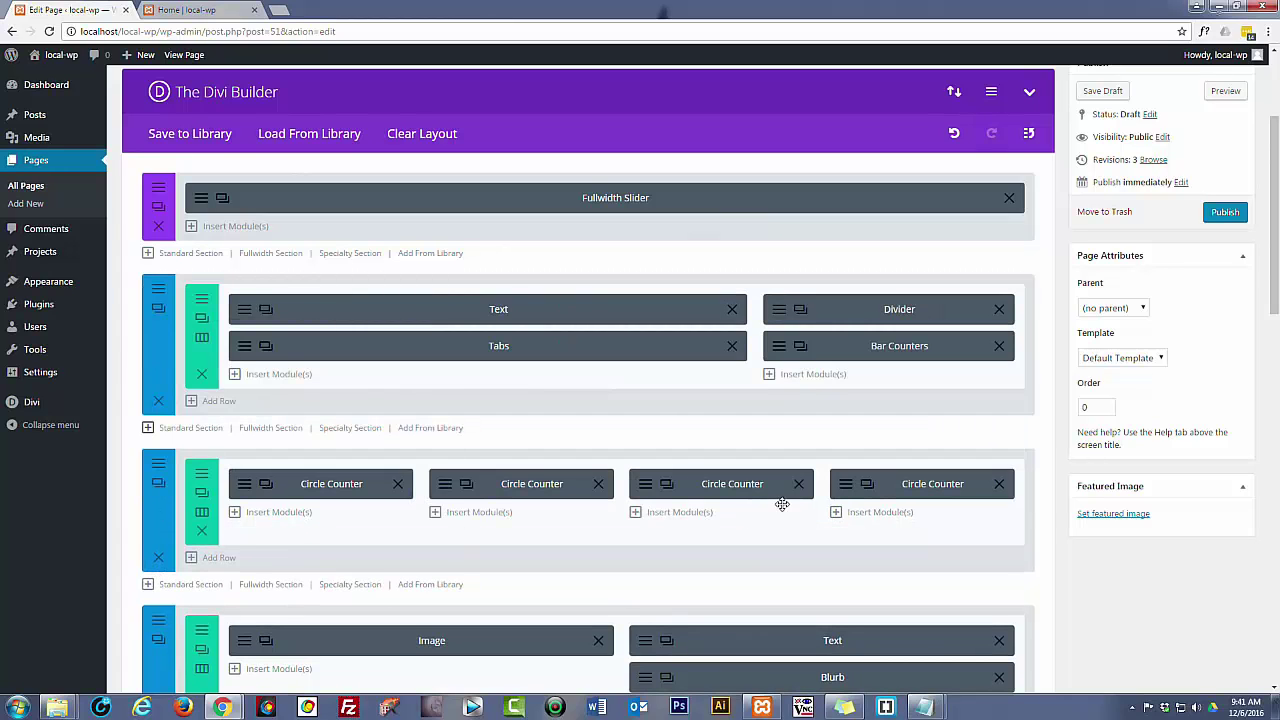
Save the draft and check the preview shows counters below tabs, then Our Work Flow
left_click(1103, 91)
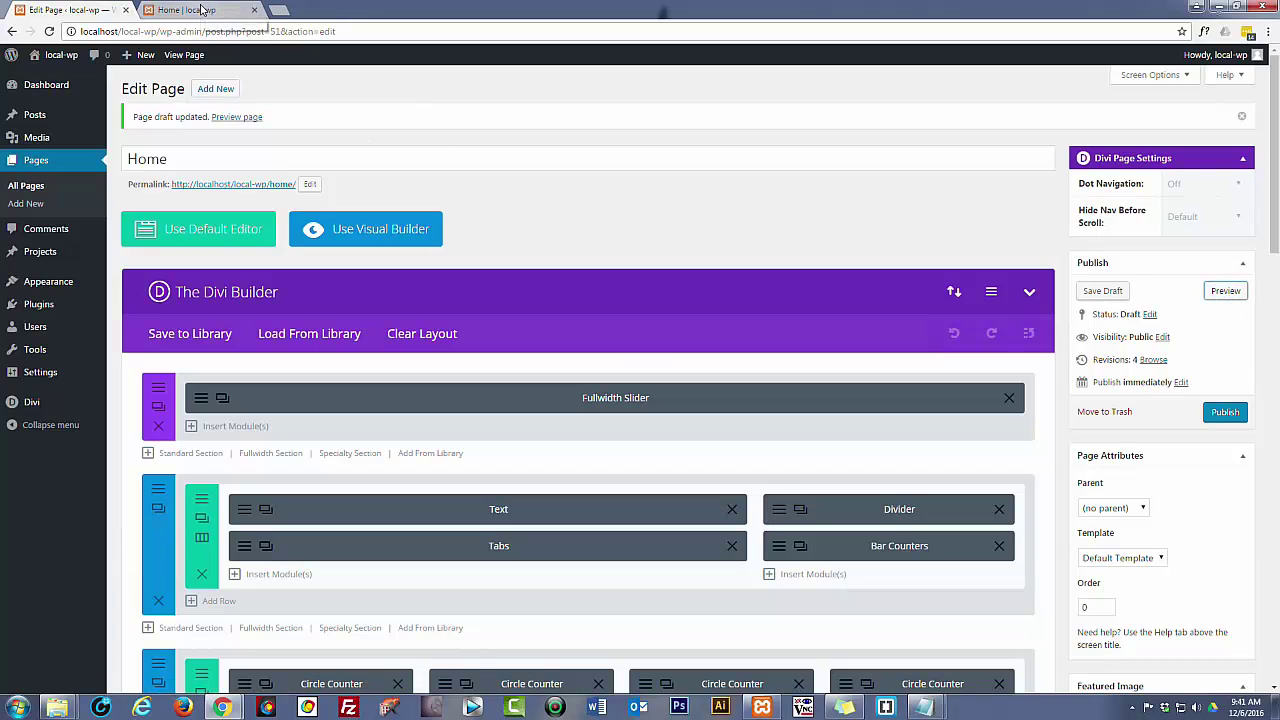
left_click(199, 9)
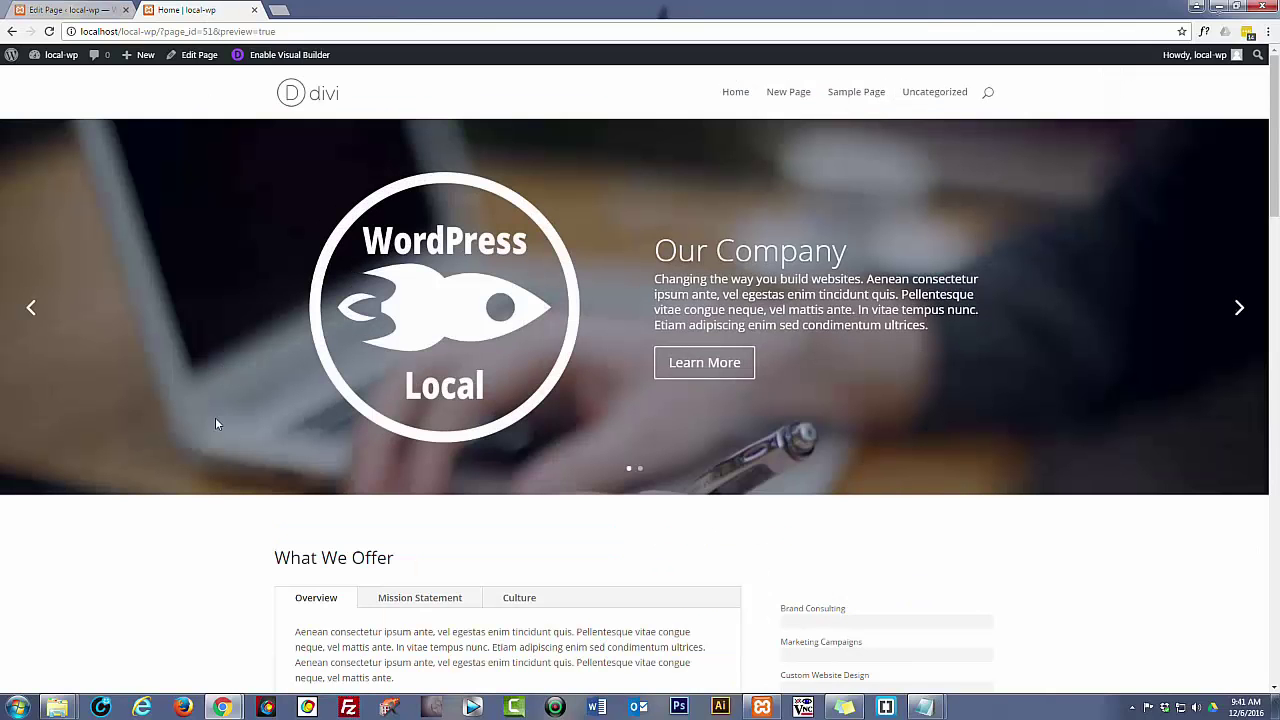
scroll(204, 366, "down", 3)
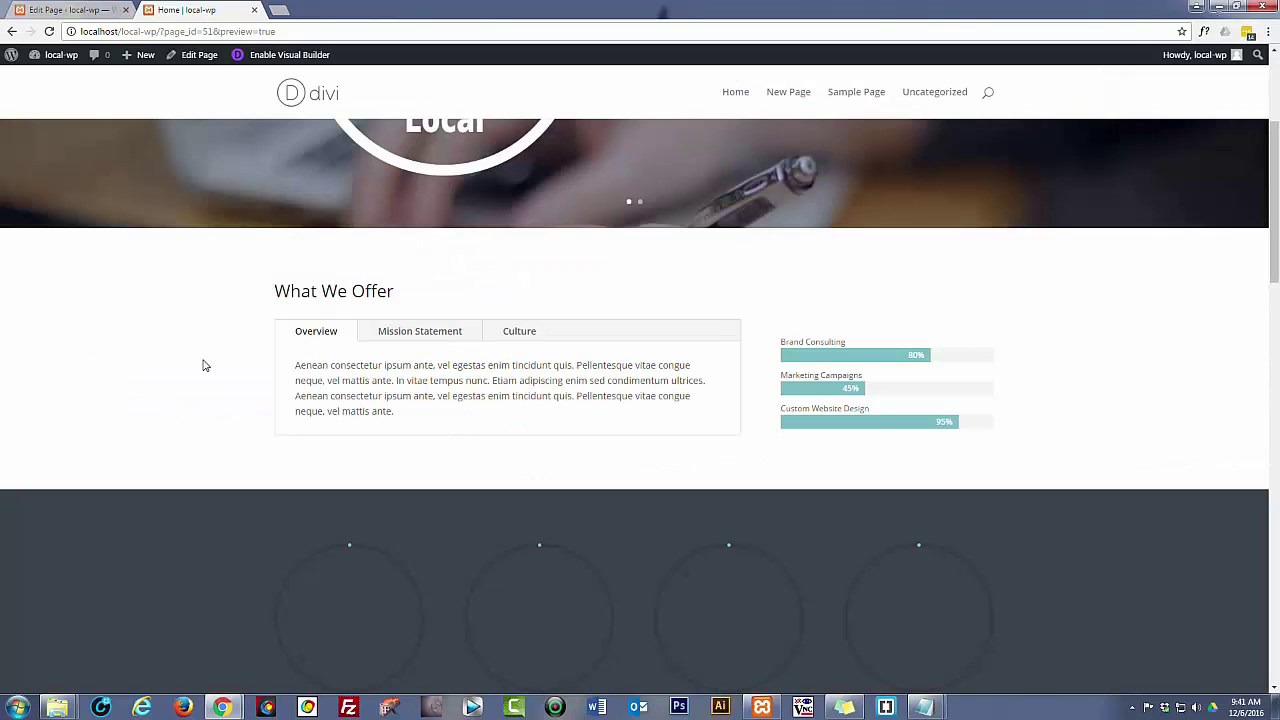
scroll(204, 366, "down", 1)
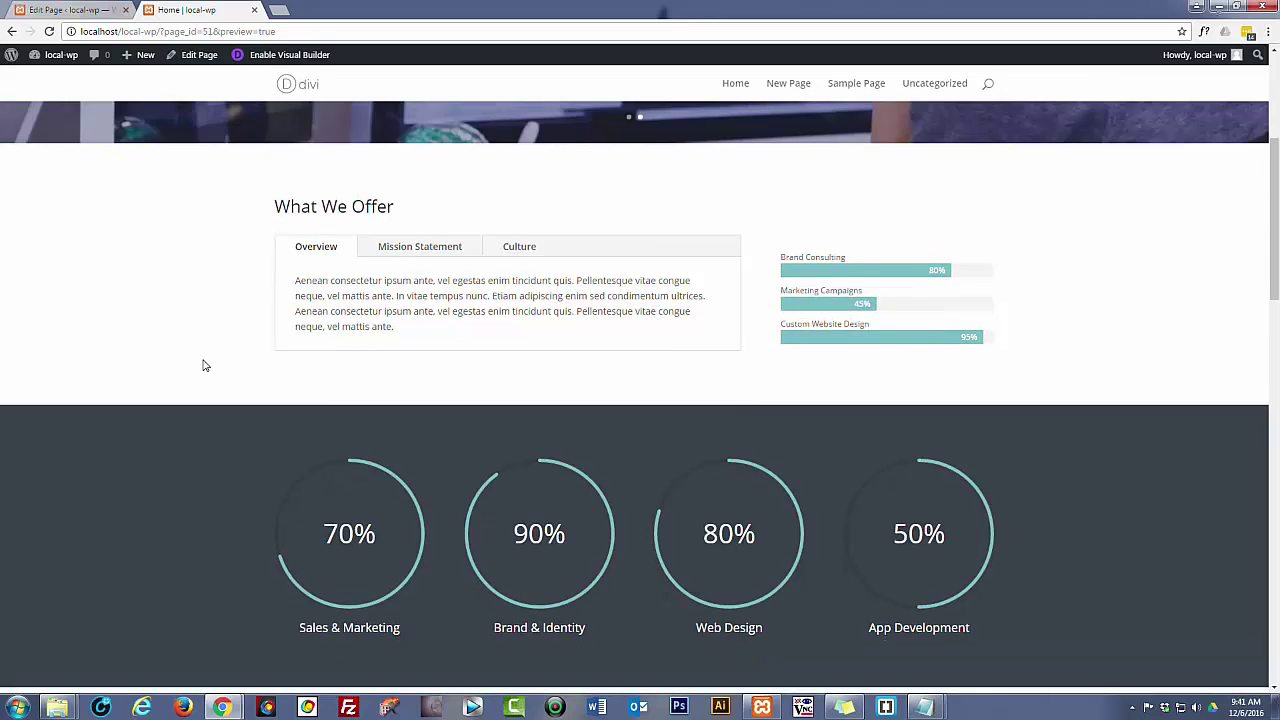
scroll(203, 366, "down", 2)
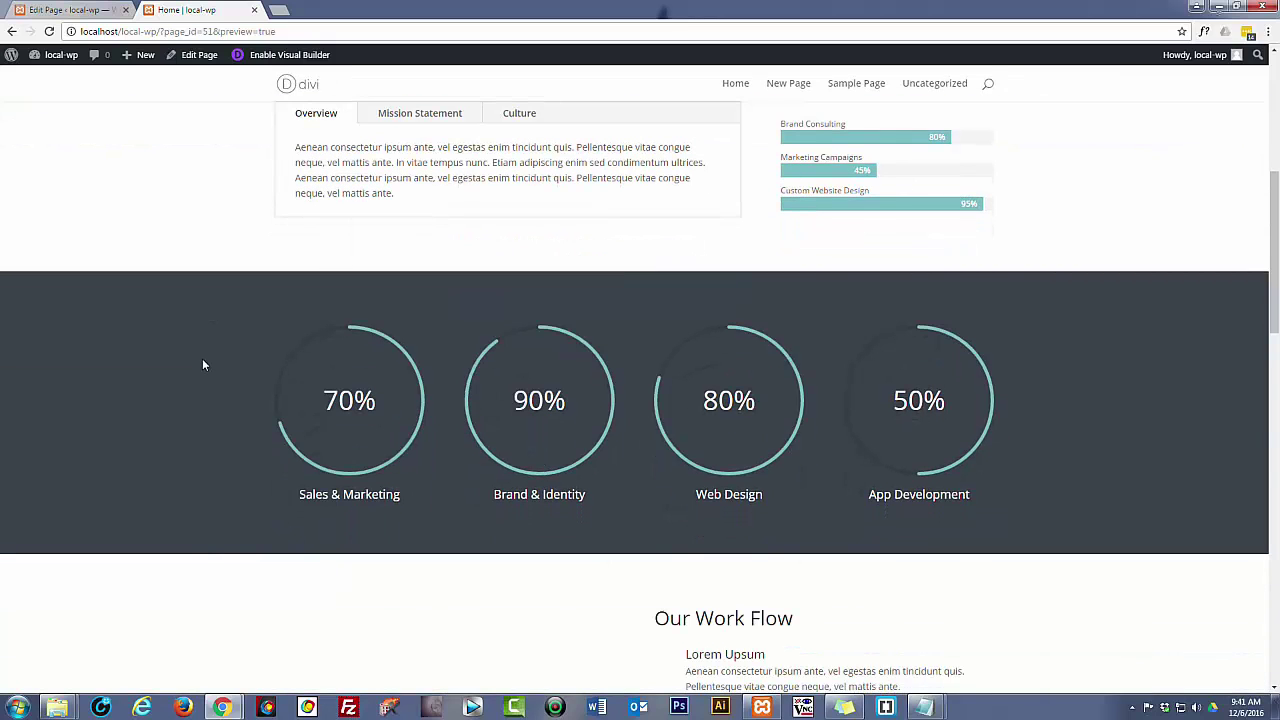
scroll(203, 365, "down", 6)
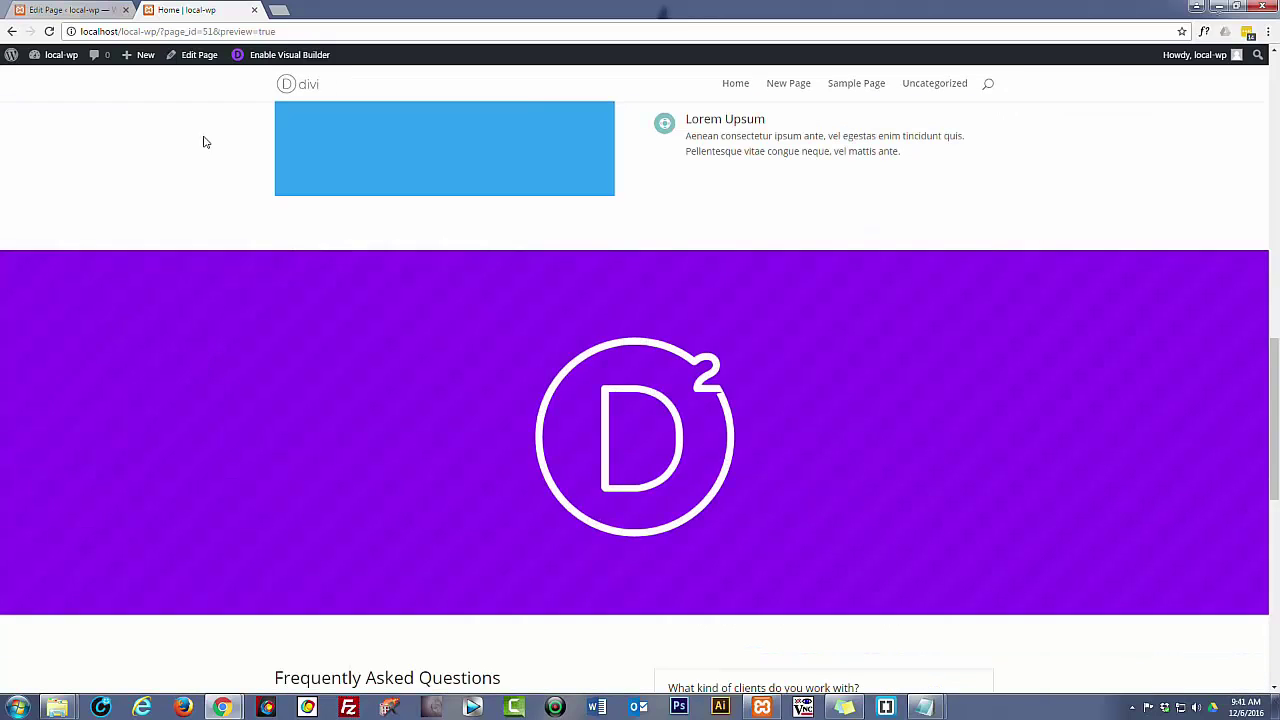
scroll(204, 160, "up", 5)
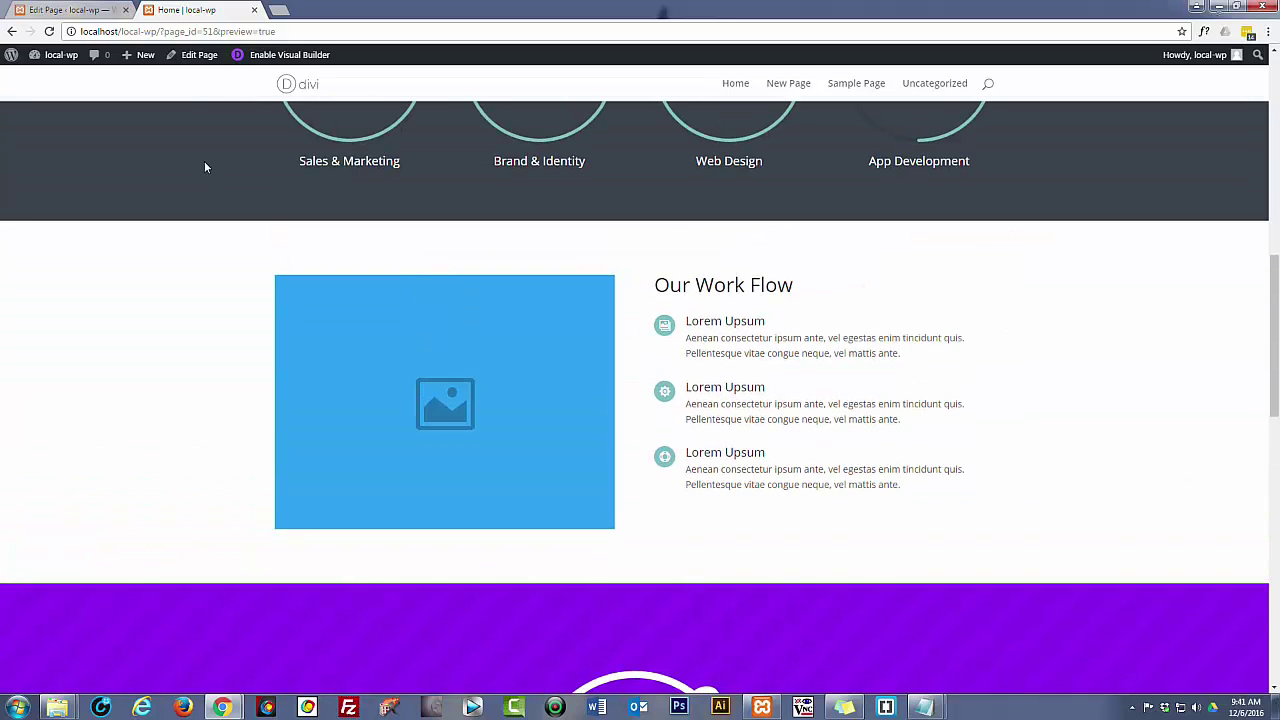
scroll(205, 166, "down", 1)
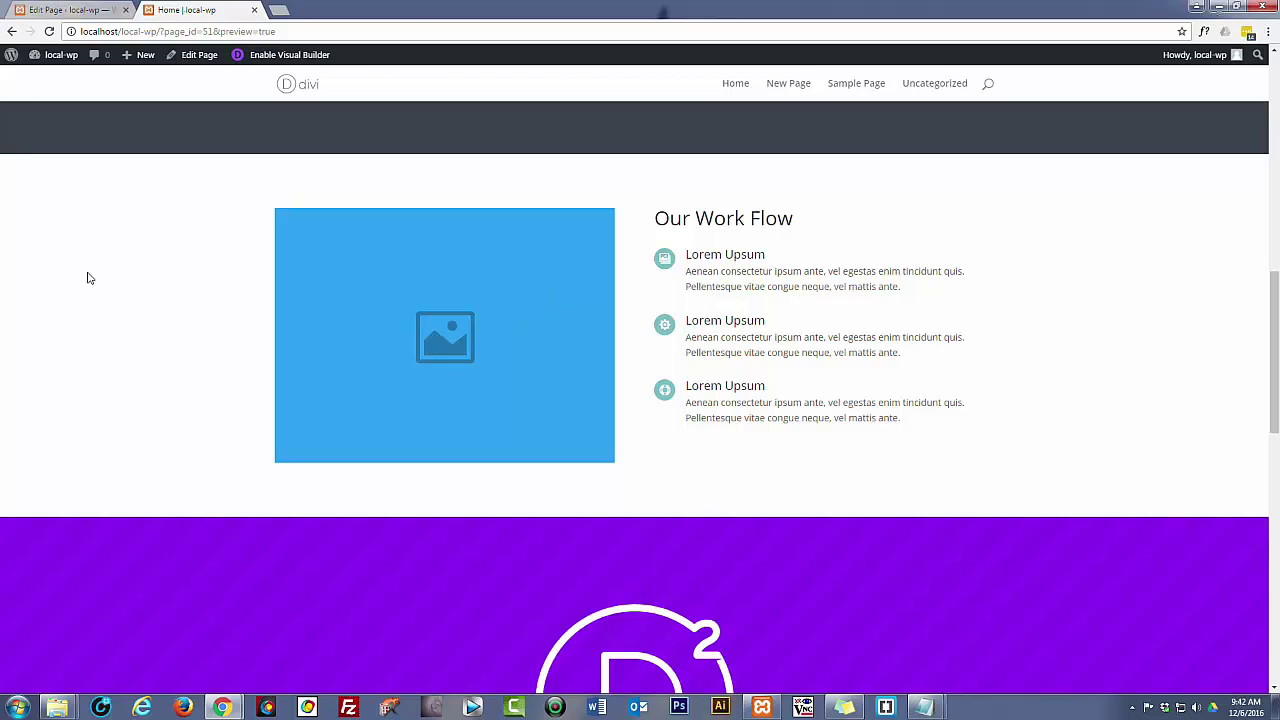
scroll(200, 560, "down", 2)
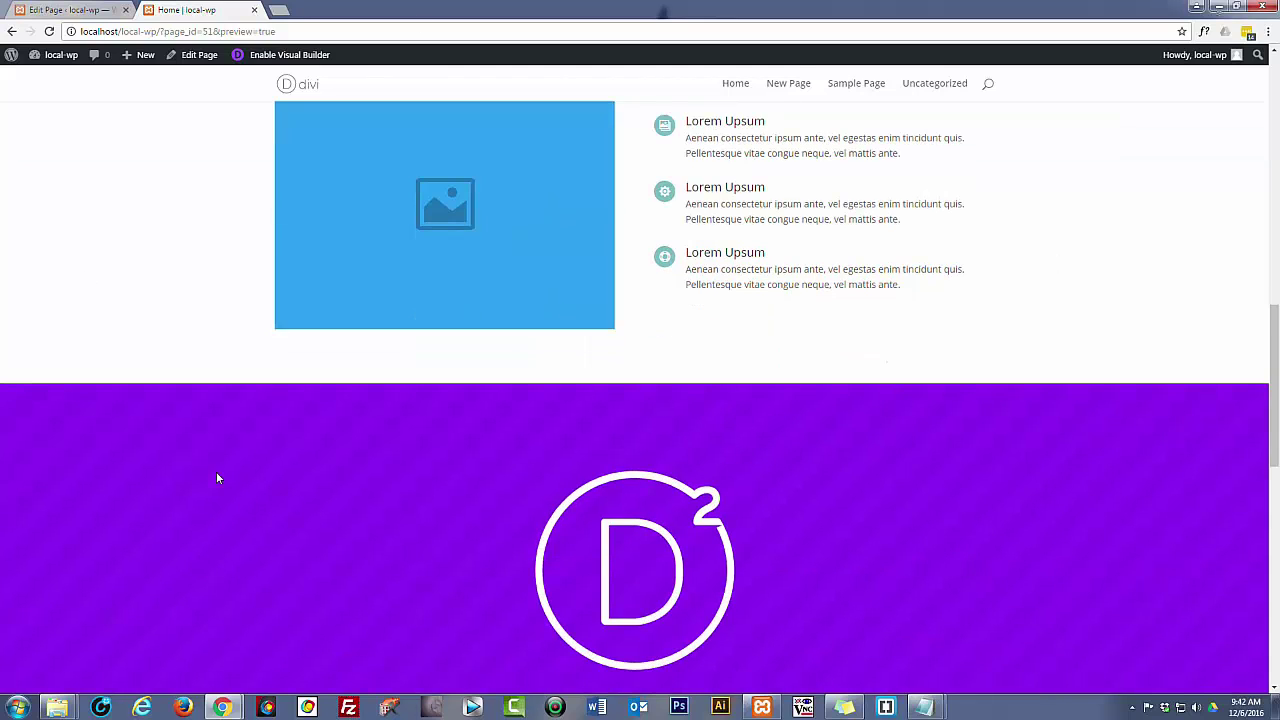
Upload lunch-phone.jpg, set it as the Work Flow Image module's picture, and save the module
left_click(82, 9)
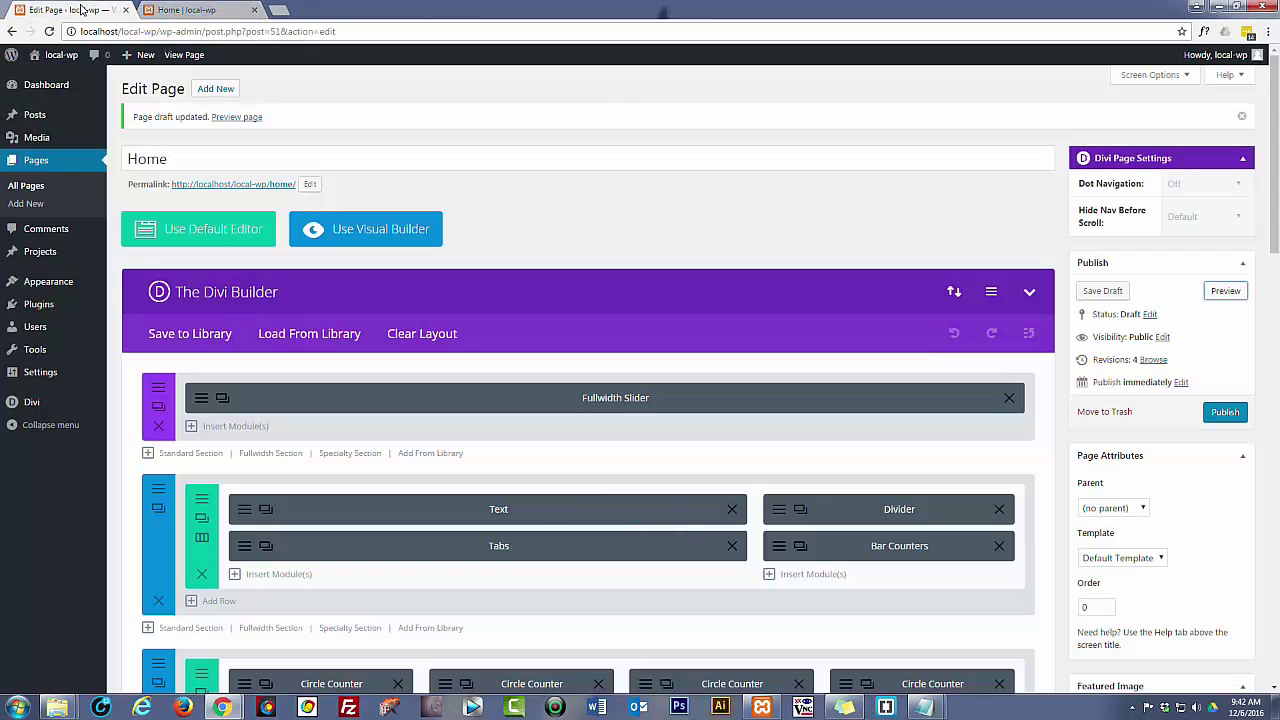
scroll(418, 547, "down", 2)
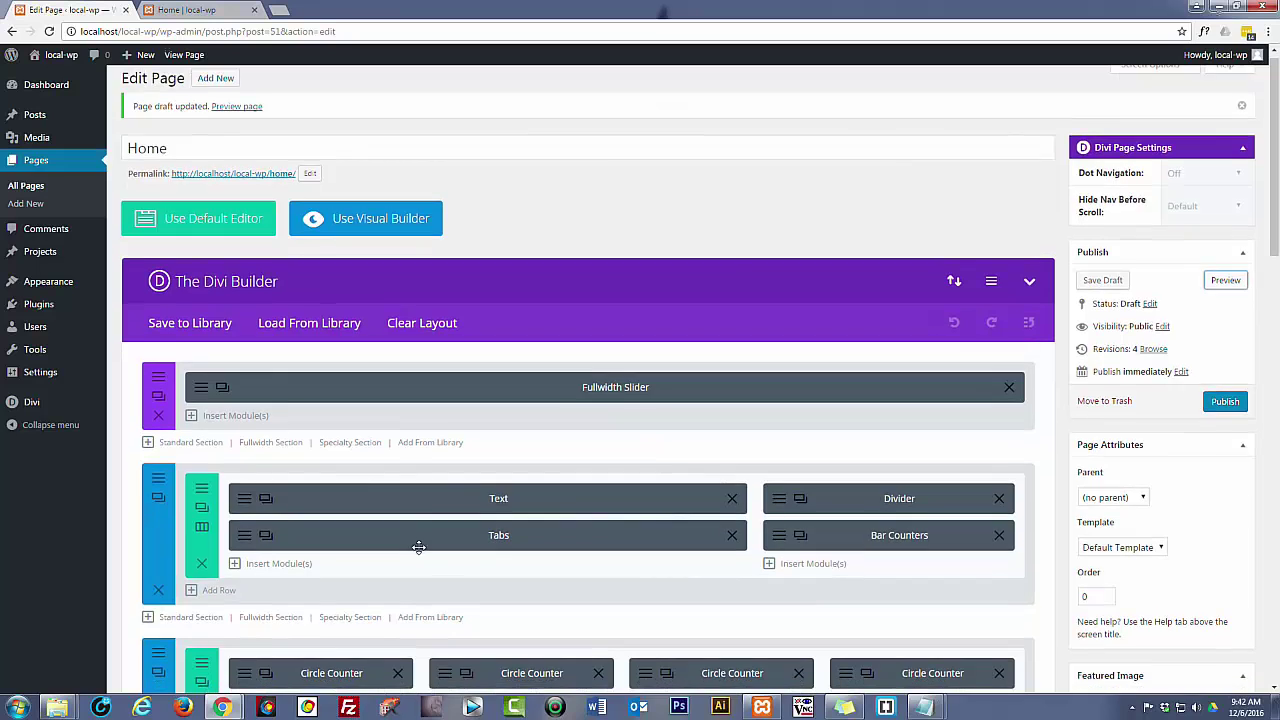
scroll(419, 547, "down", 3)
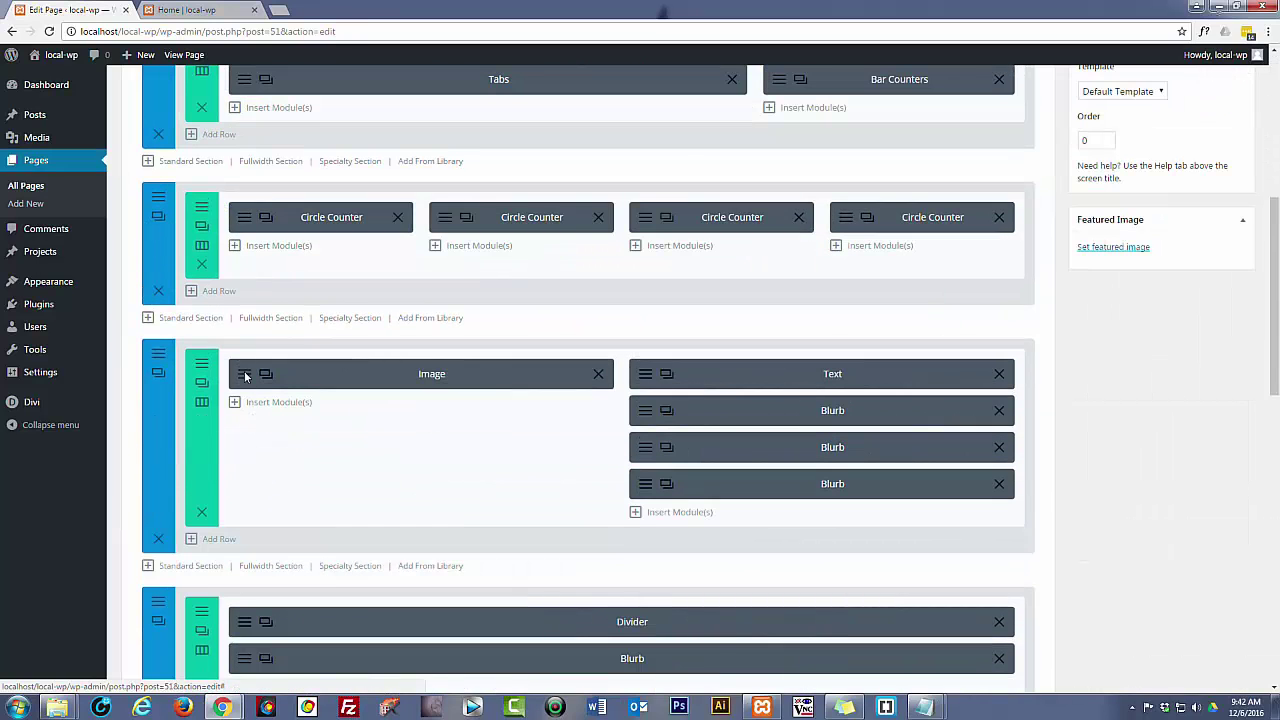
left_click(886, 477)
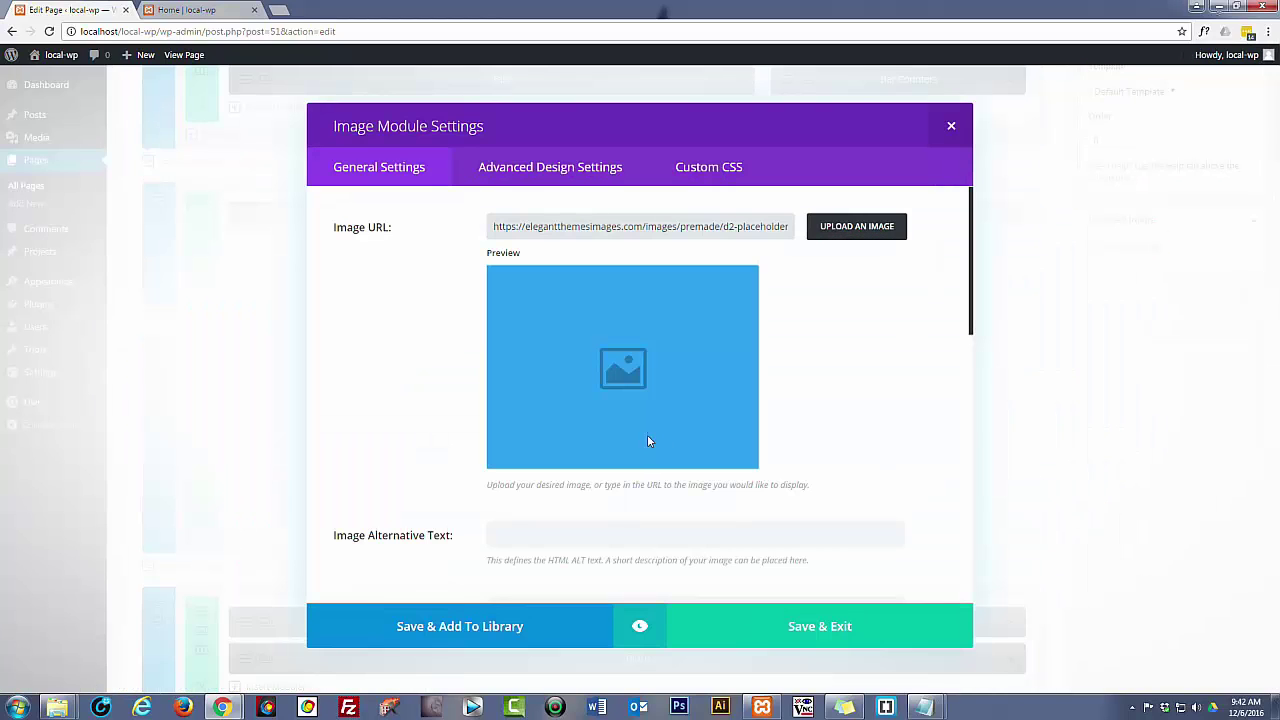
left_click(868, 229)
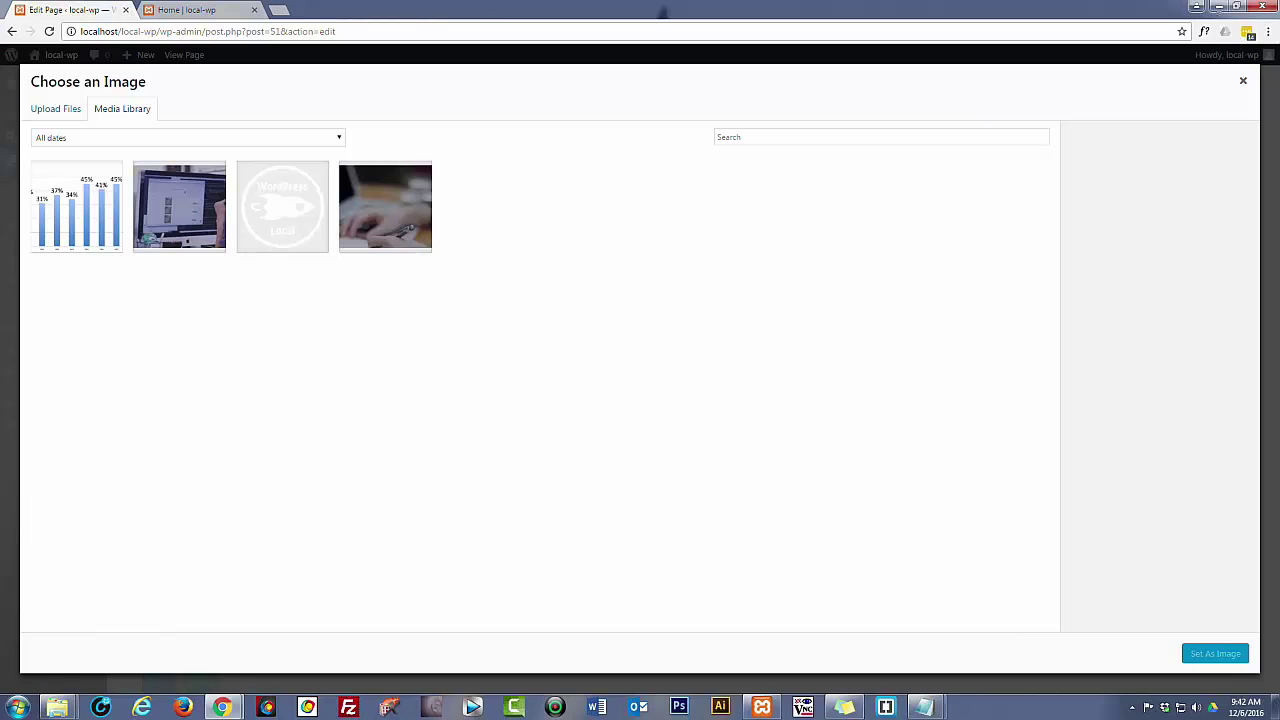
left_click_drag(1094, 420, 843, 404)
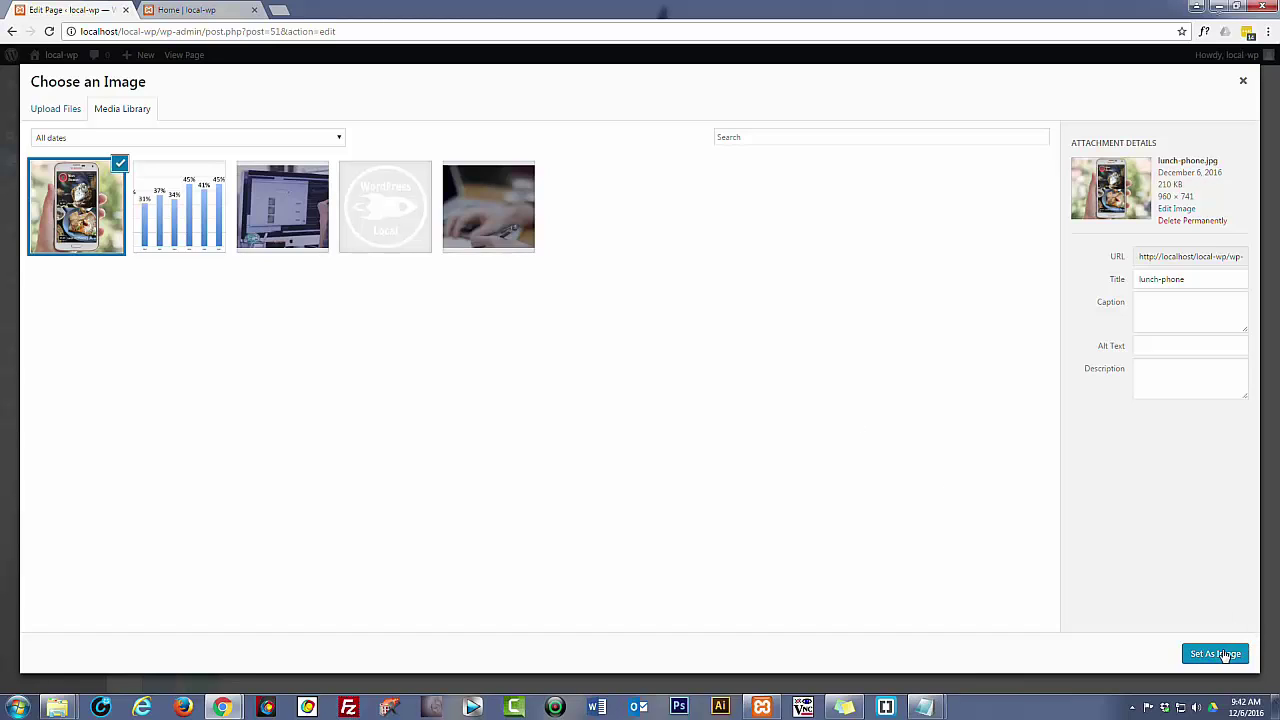
left_click(1216, 654)
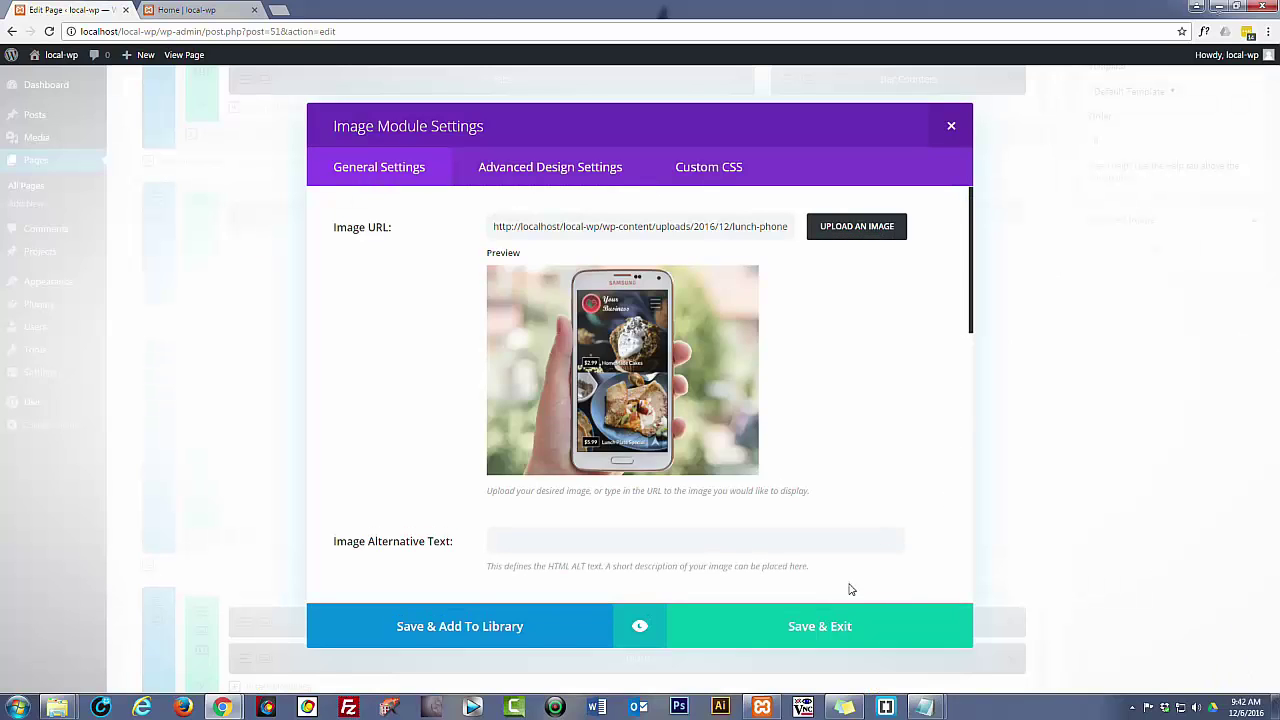
left_click(836, 625)
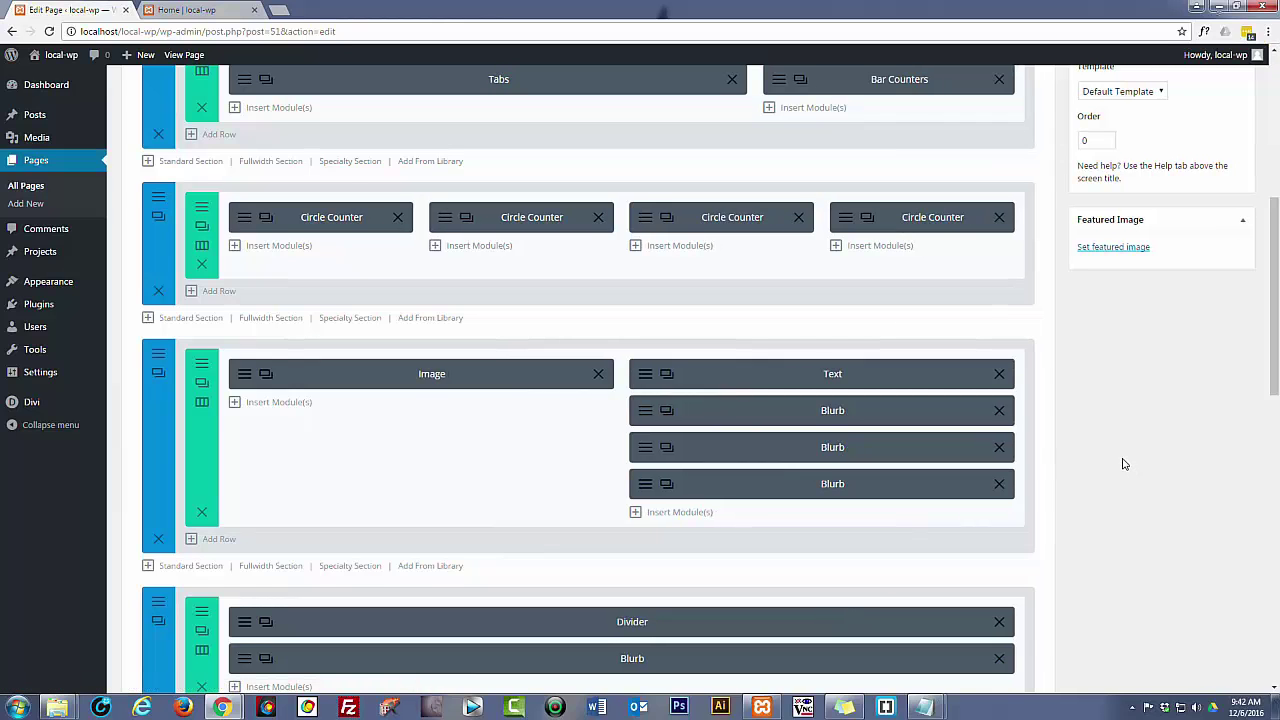
Upload Computer-Data-Recovery.jpg and set it as the banner section's background image
scroll(1123, 462, "down", 5)
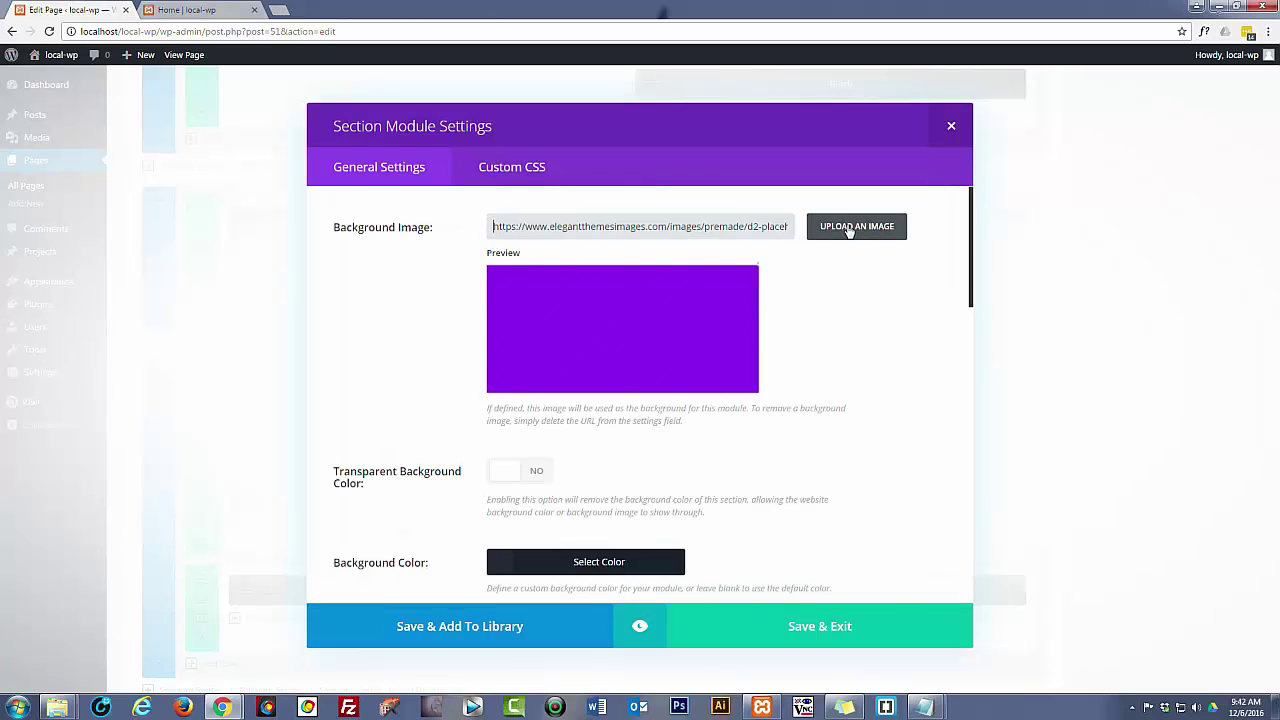
left_click(850, 229)
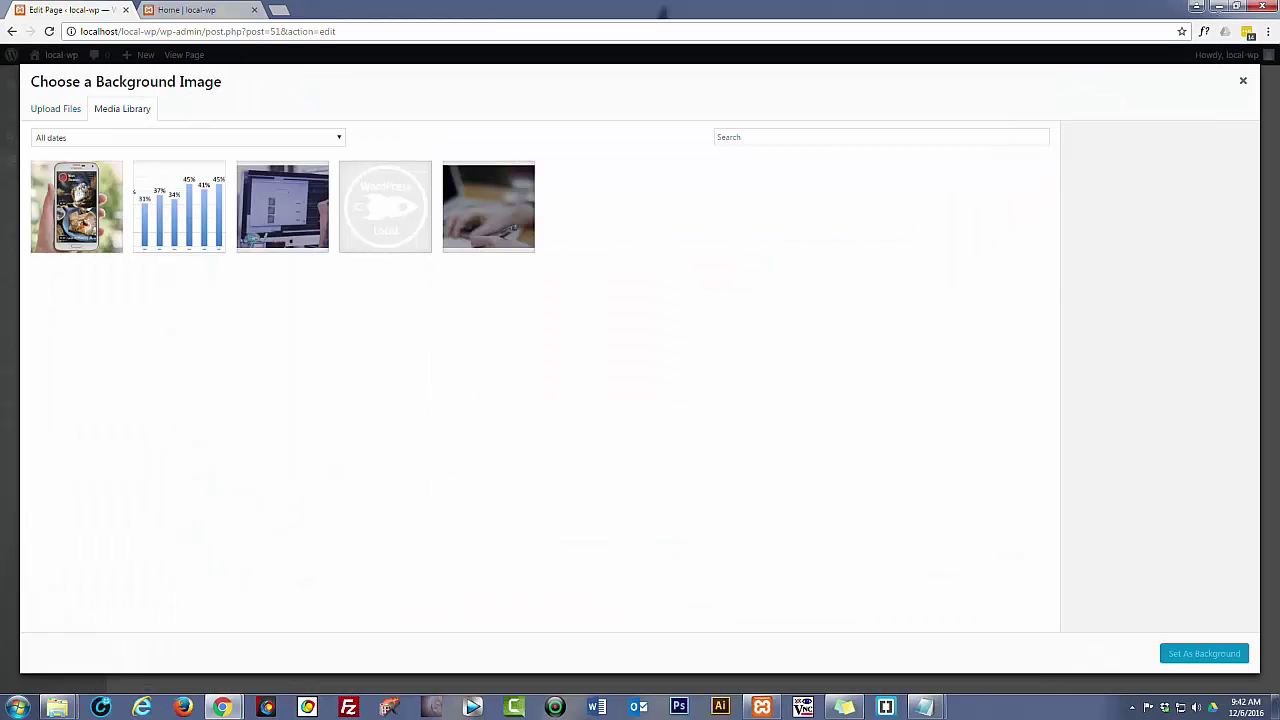
left_click_drag(1061, 432, 605, 445)
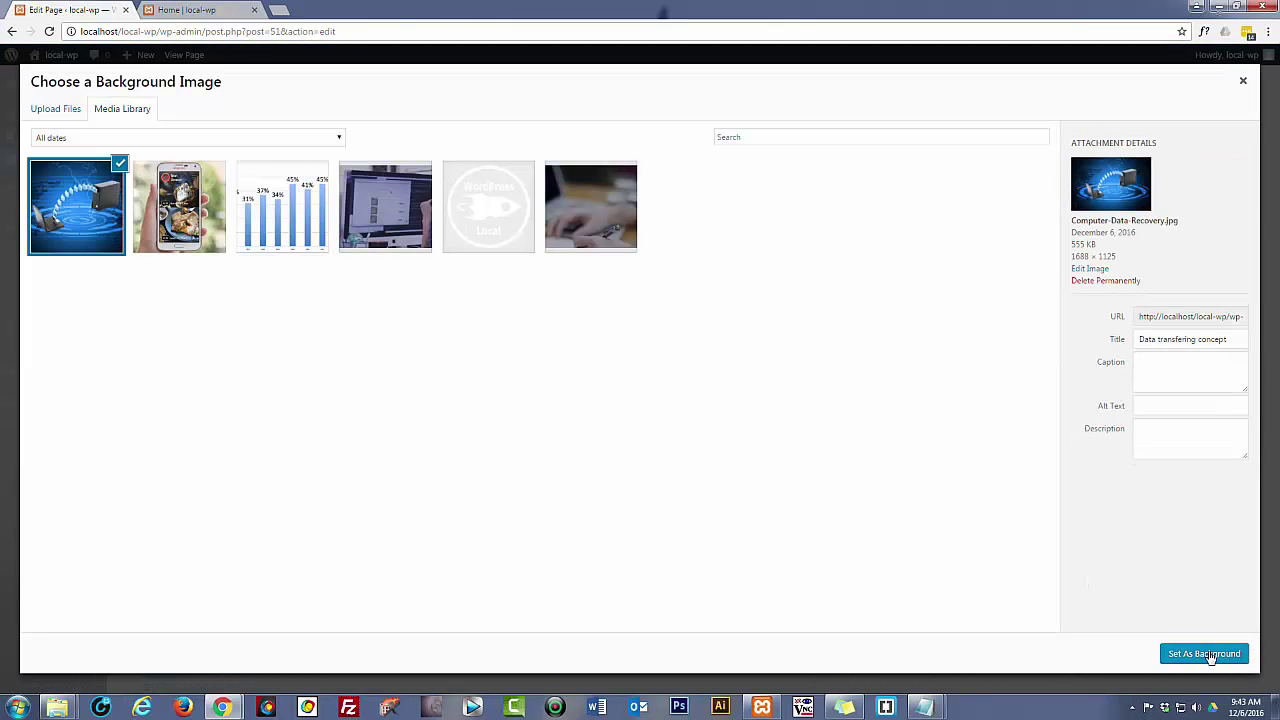
left_click(1204, 654)
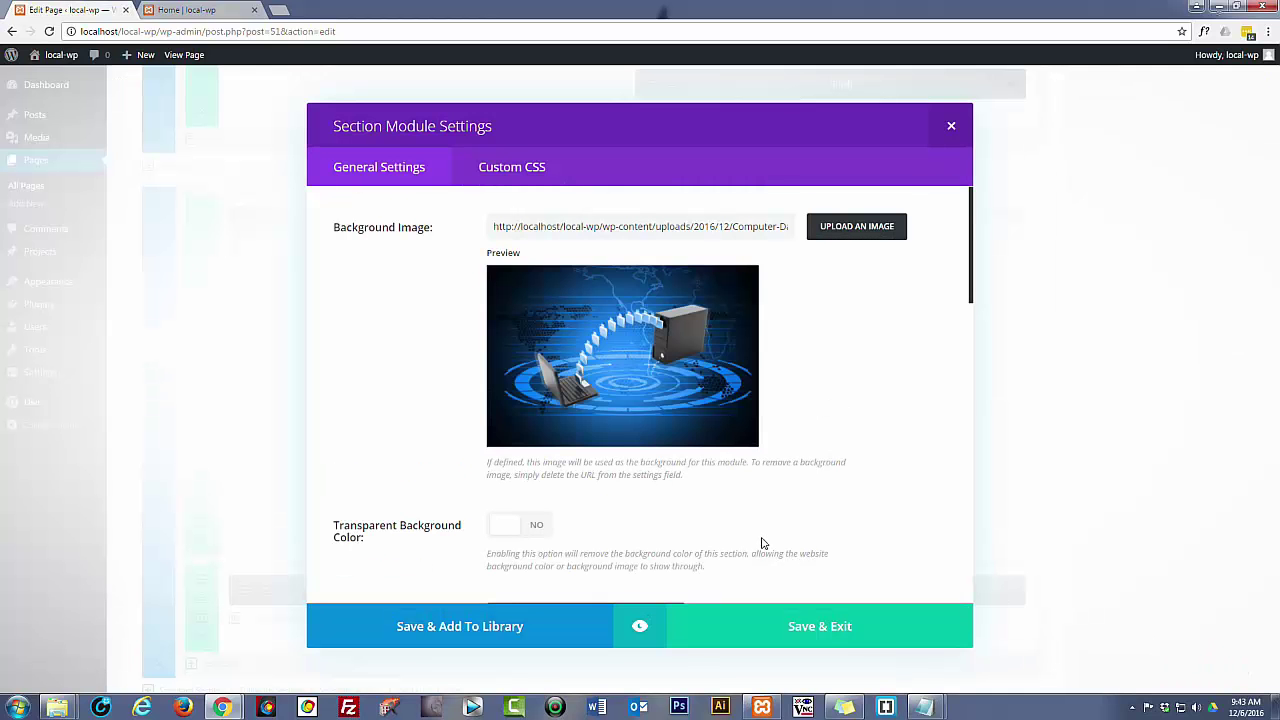
Save the banner section, then upload logo-600-w.png as the blurb's image and save the blurb
left_click(815, 628)
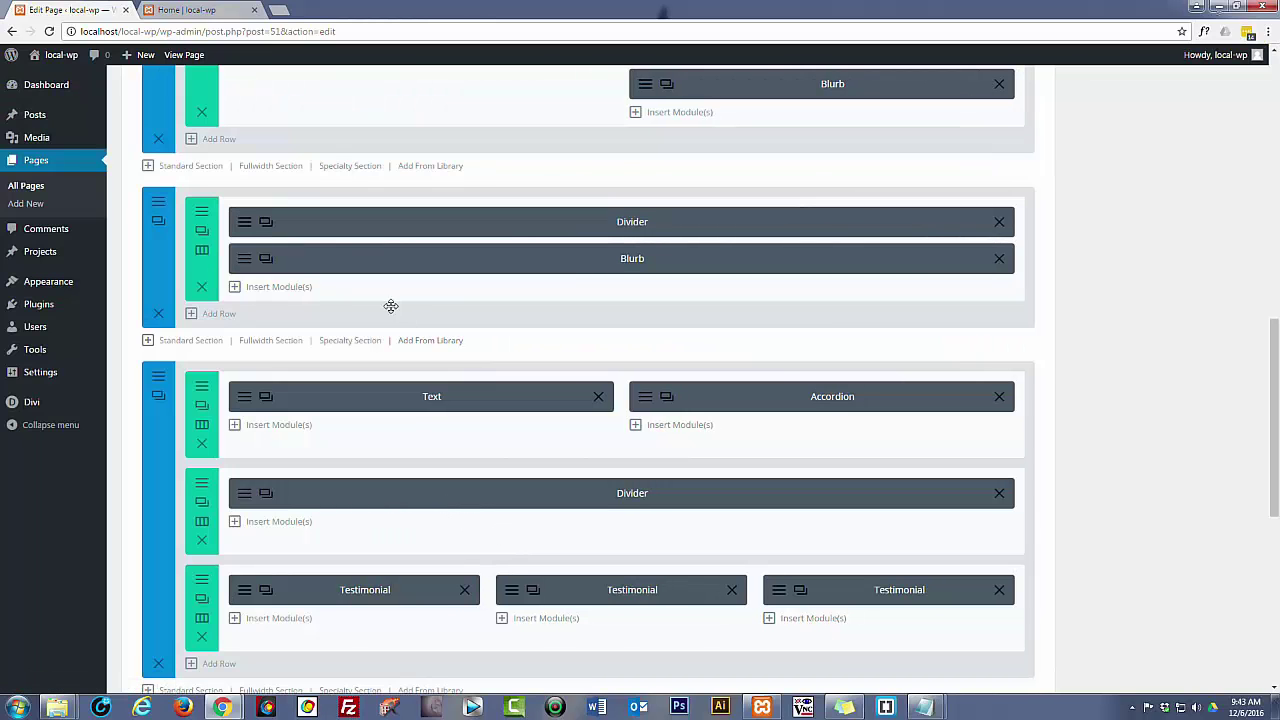
left_click(241, 259)
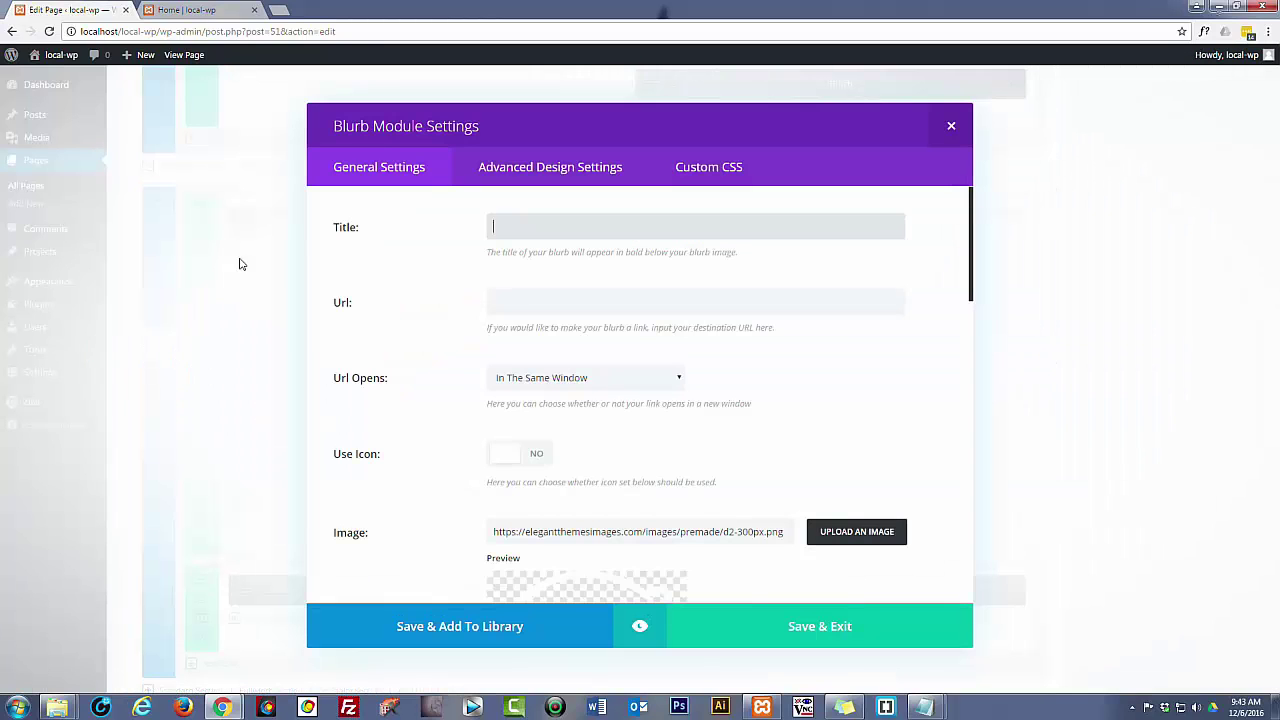
scroll(743, 375, "down", 3)
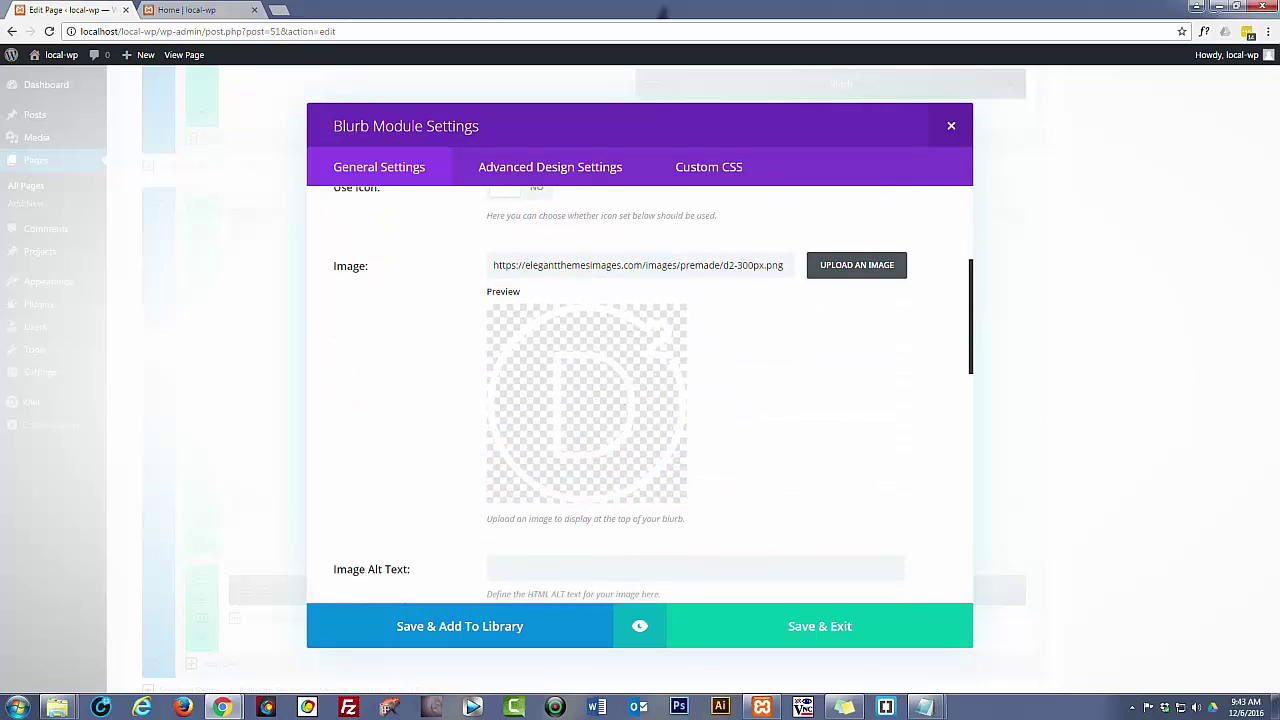
left_click(878, 266)
left_click_drag(1194, 514, 741, 491)
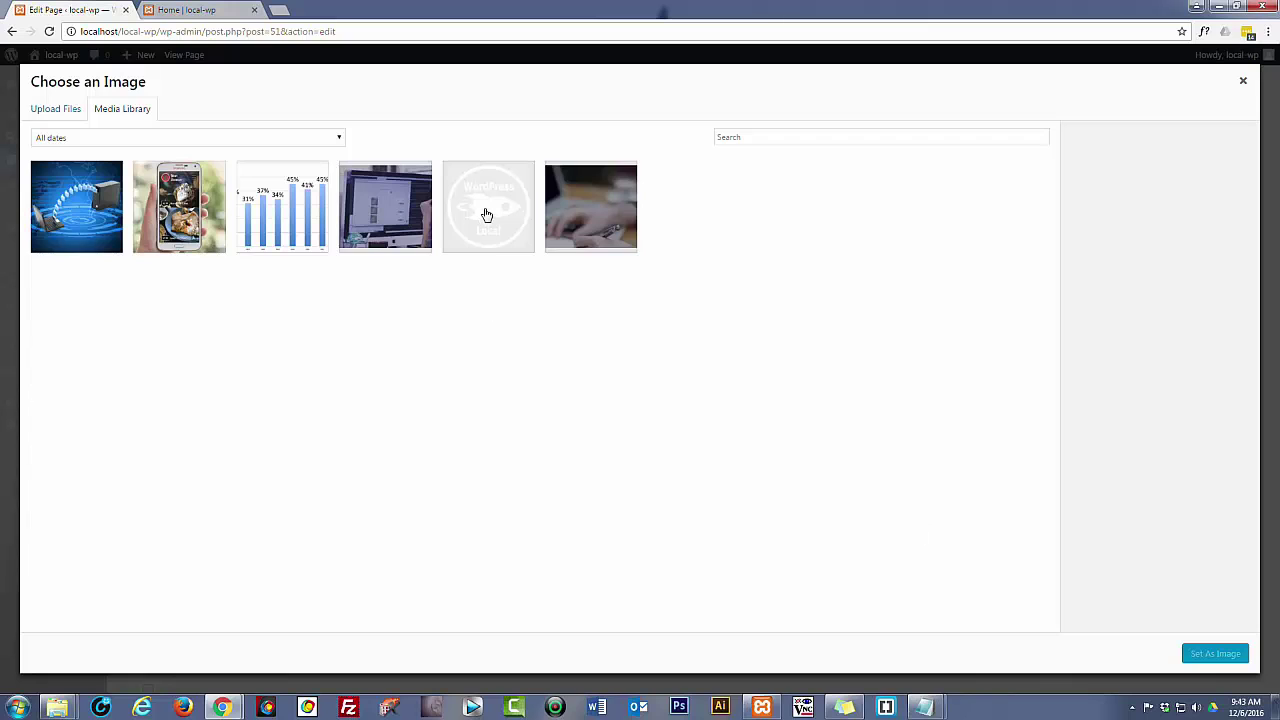
left_click(486, 211)
left_click(1218, 655)
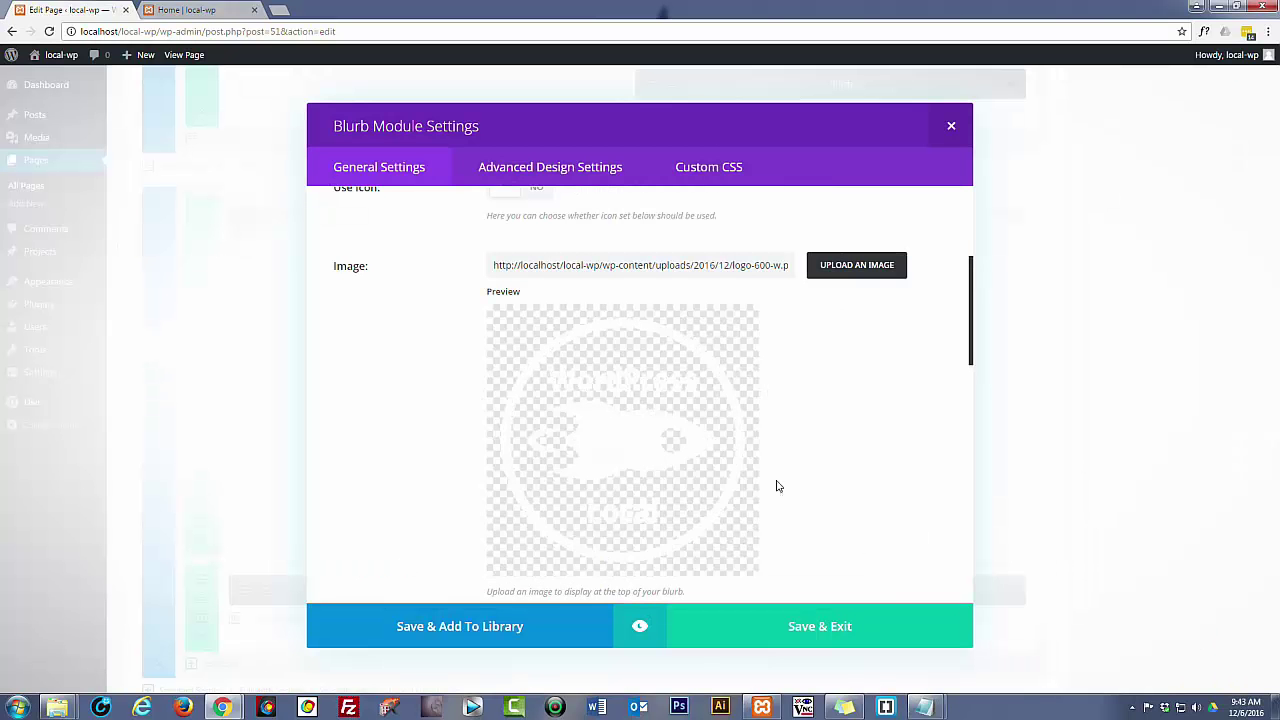
left_click(836, 628)
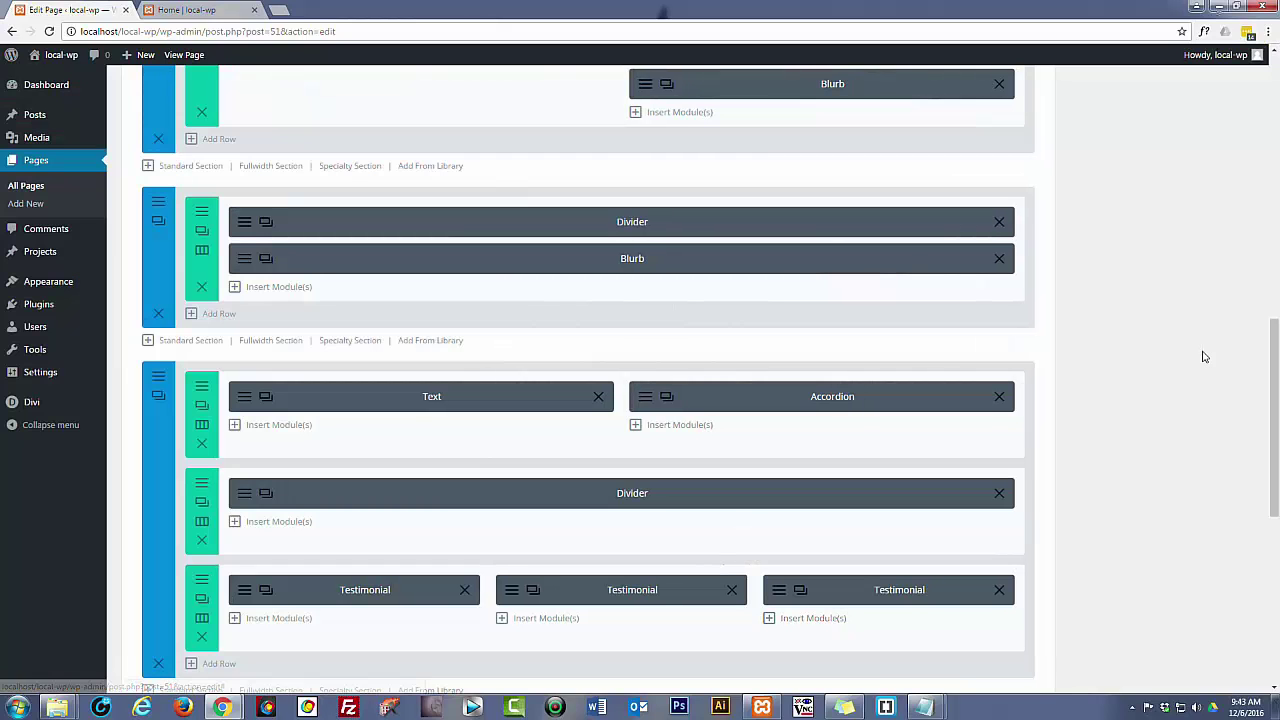
Save the Home page as a draft and open its preview
scroll(1131, 339, "up", 4)
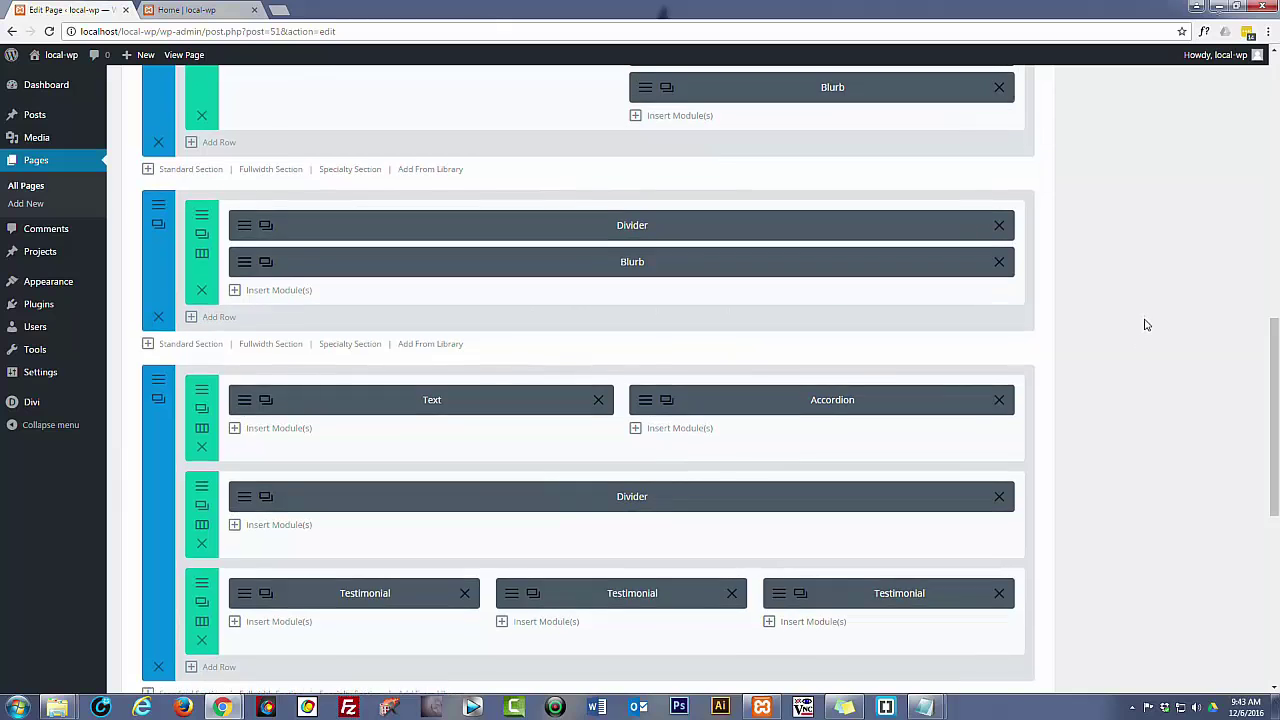
scroll(1146, 325, "up", 5)
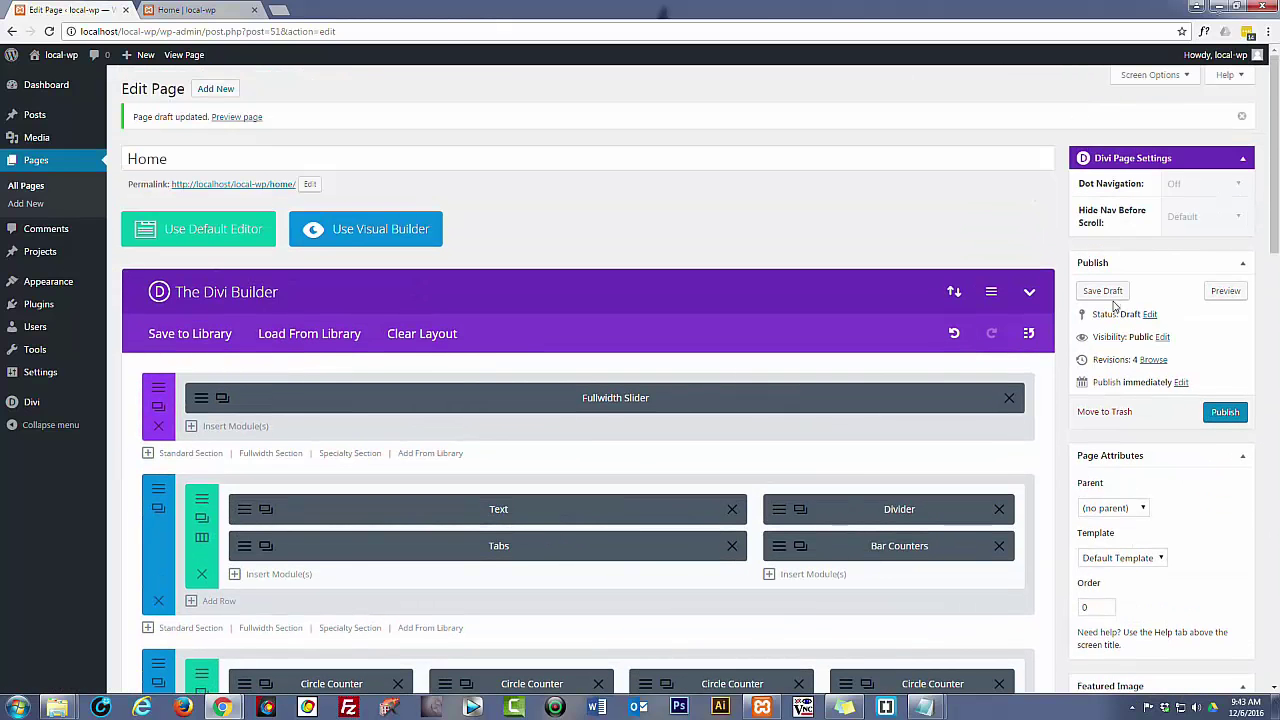
left_click(1102, 291)
left_click(1226, 291)
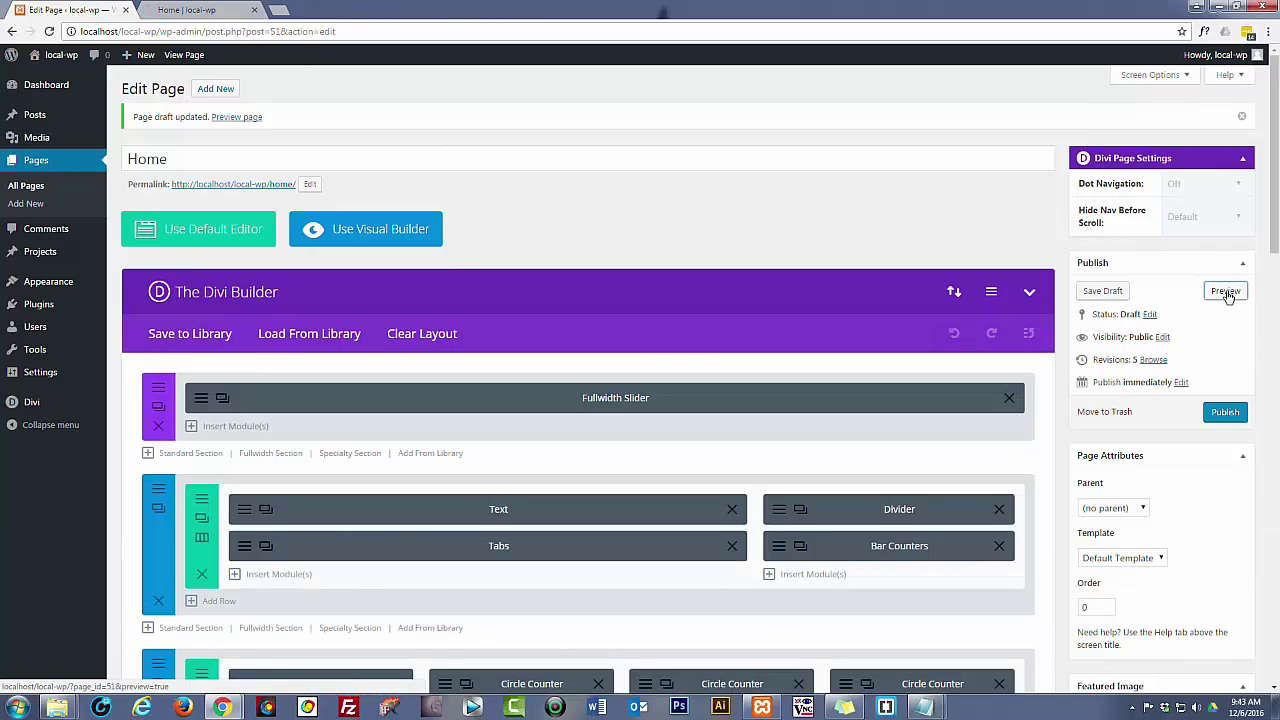
left_click(203, 9)
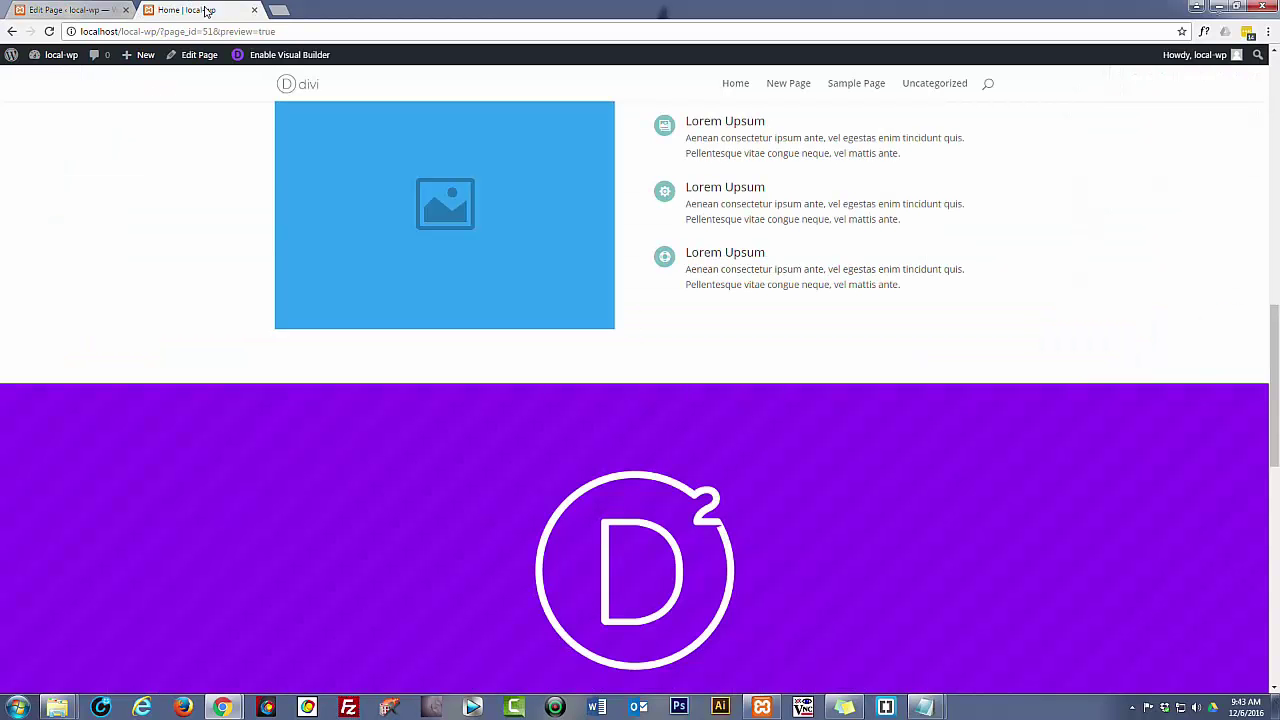
Scroll through the preview to check the WordPress Local banner over the laptop background
scroll(202, 193, "down", 1)
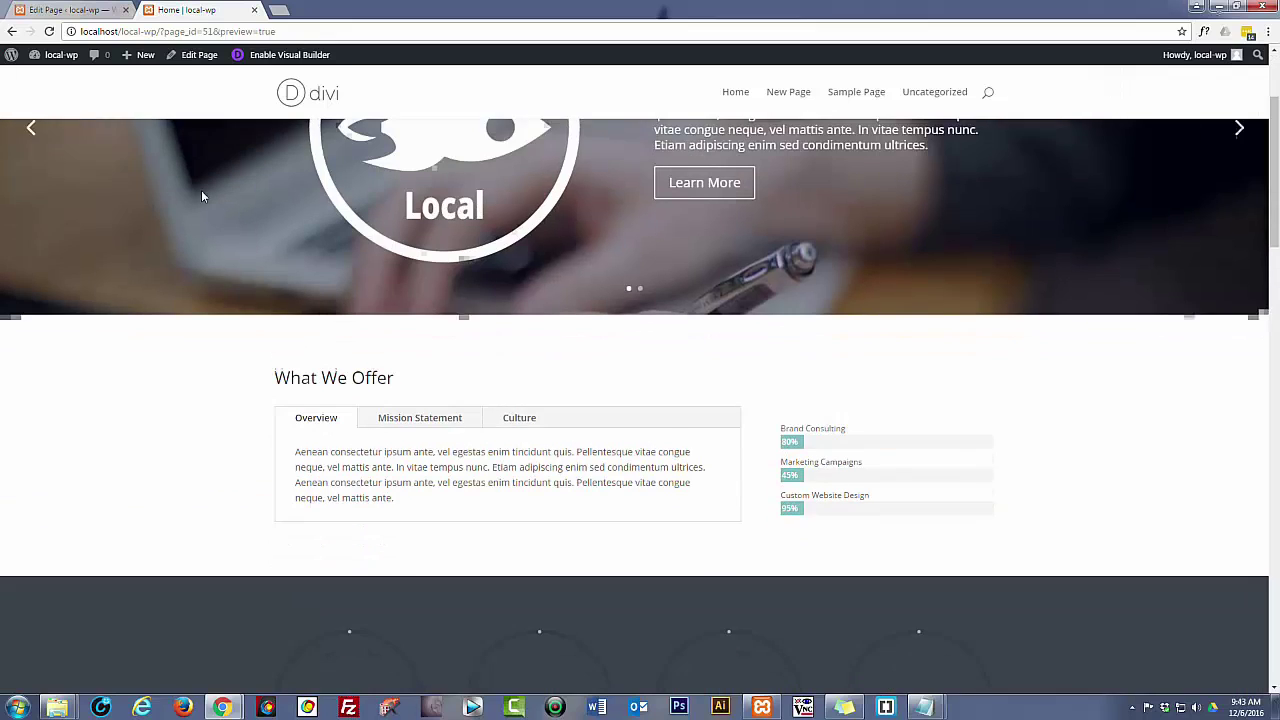
scroll(199, 196, "down", 4)
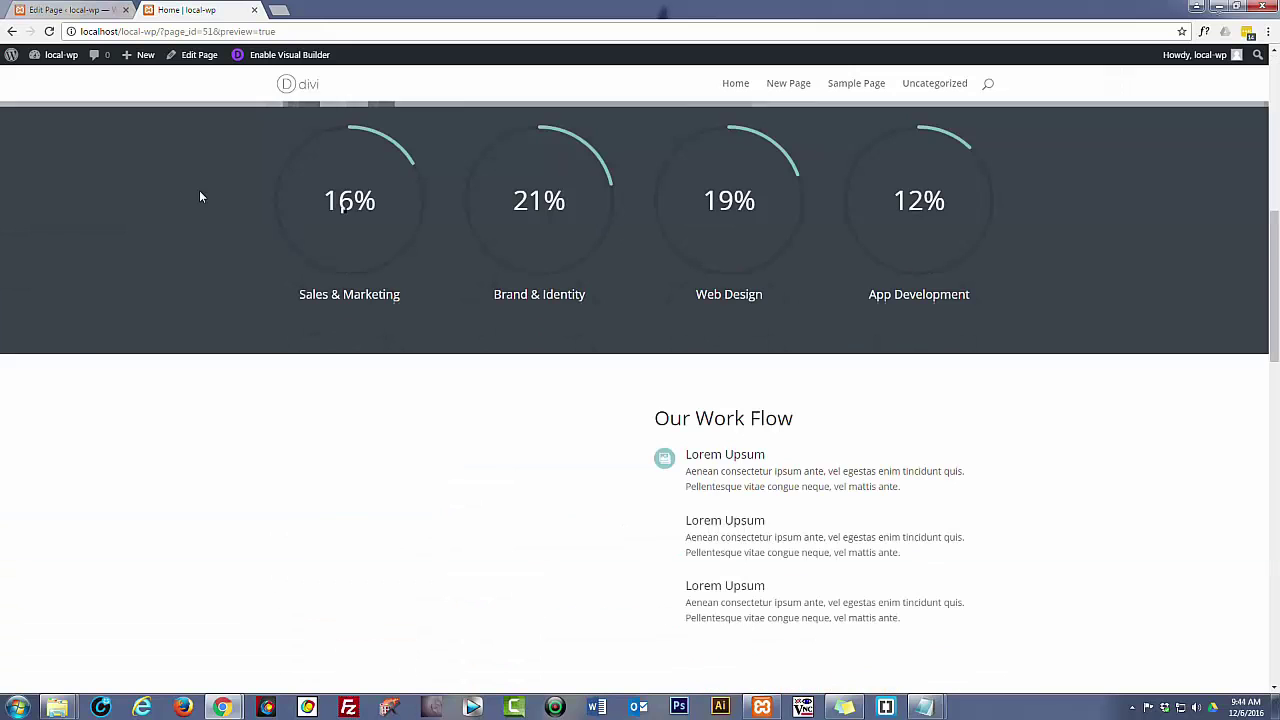
scroll(195, 196, "down", 1)
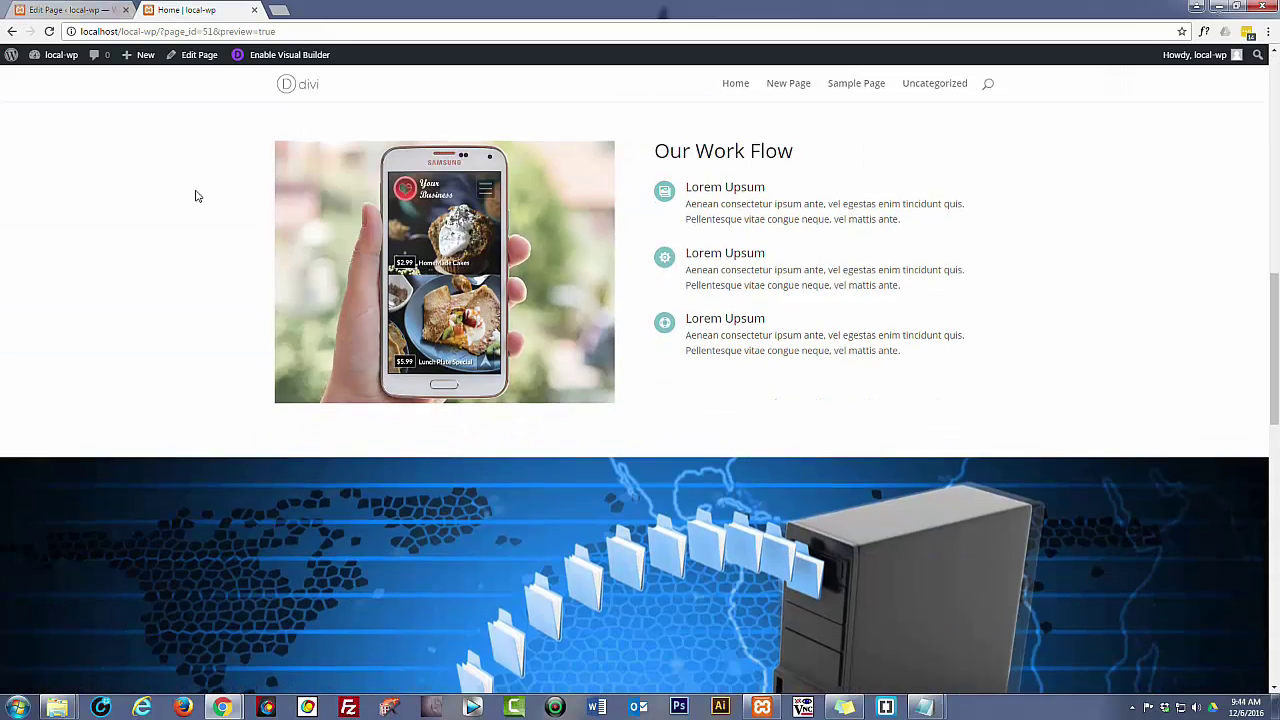
scroll(196, 197, "down", 5)
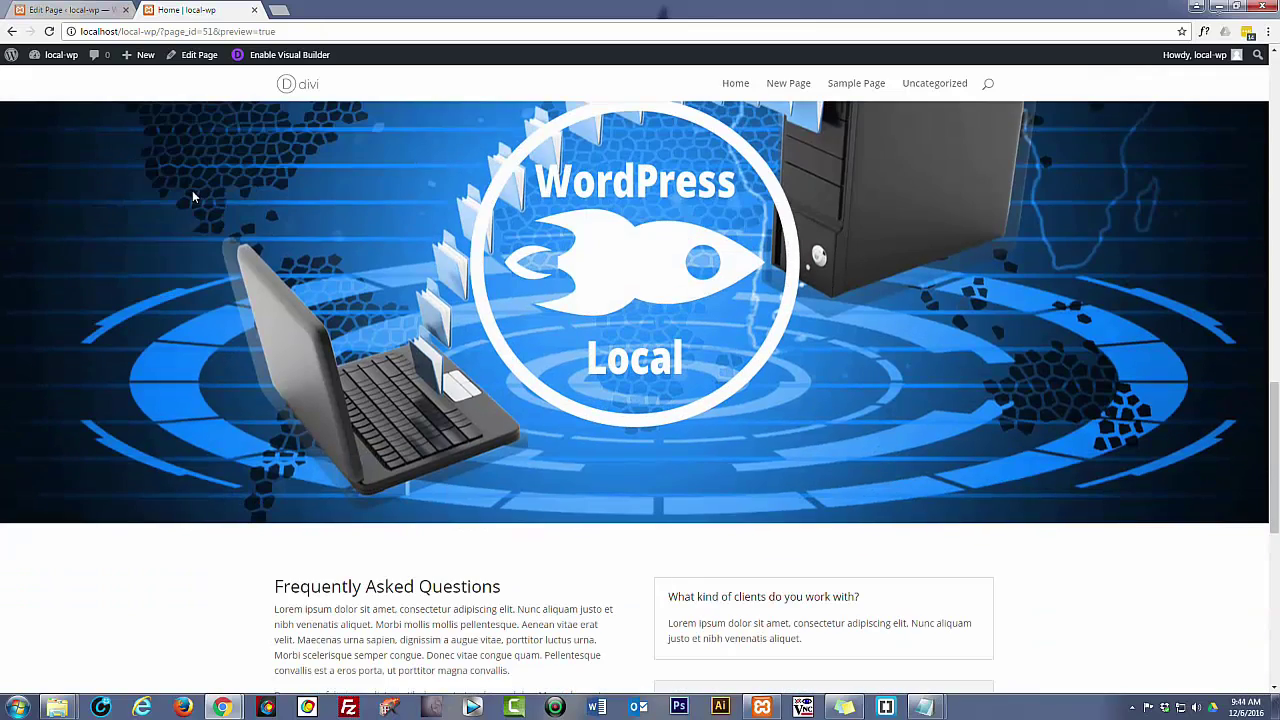
scroll(192, 197, "down", 5)
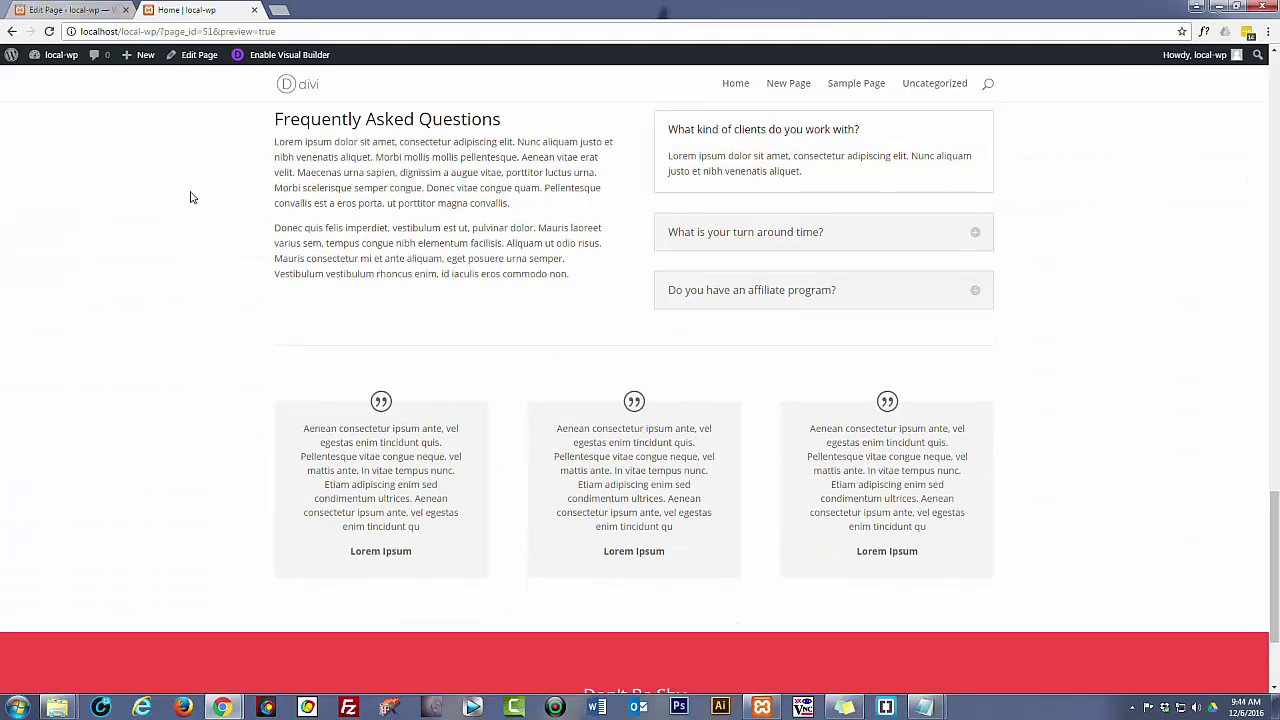
scroll(192, 197, "down", 2)
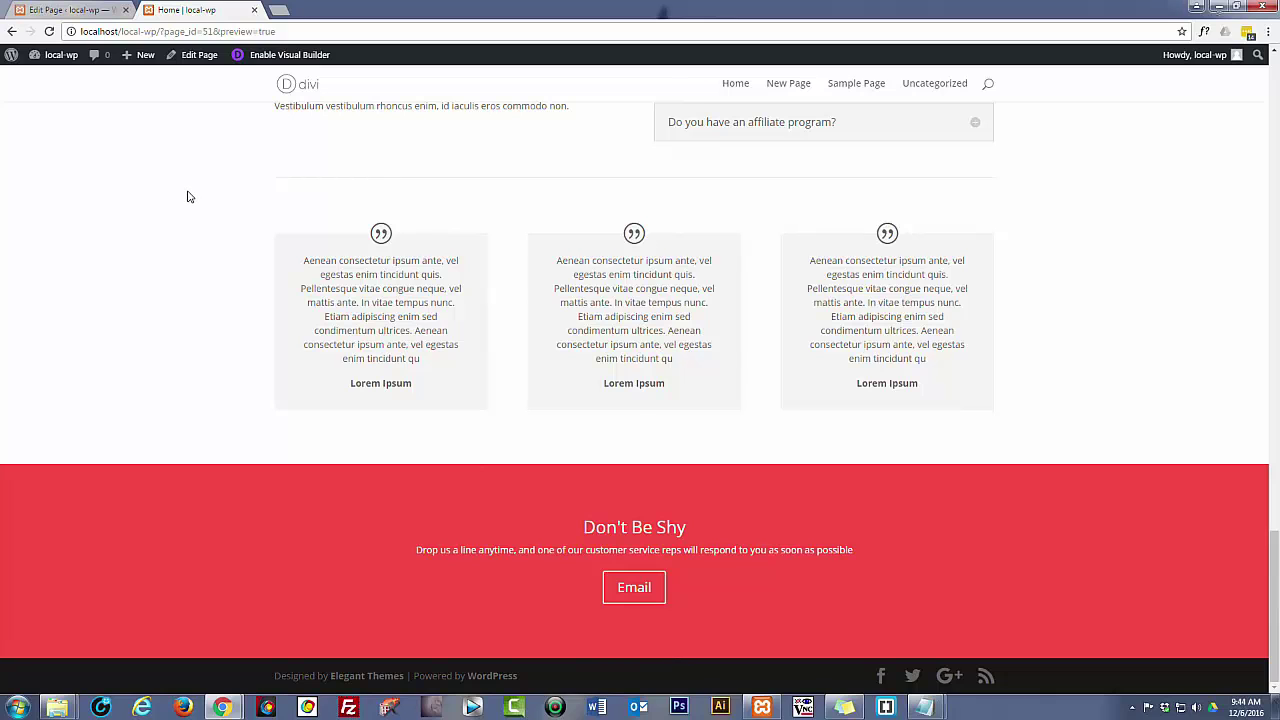
scroll(186, 197, "up", 1)
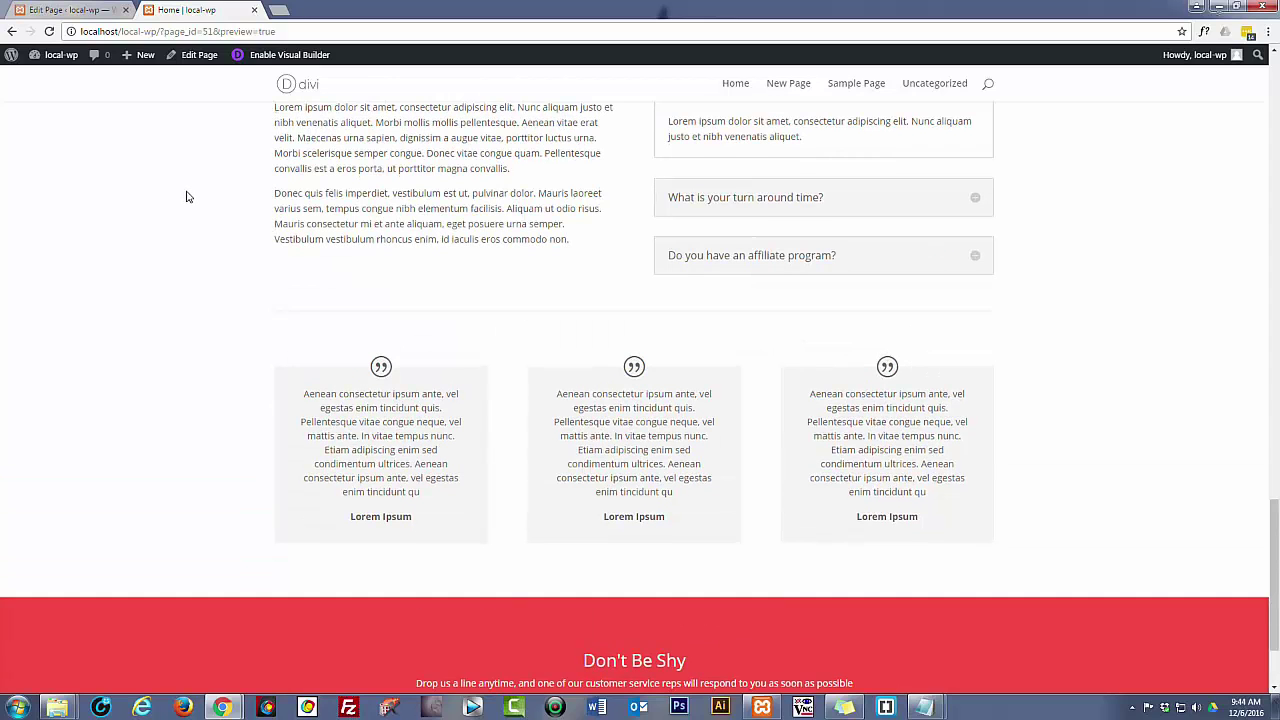
scroll(186, 197, "down", 1)
scroll(194, 254, "up", 4)
scroll(195, 255, "up", 8)
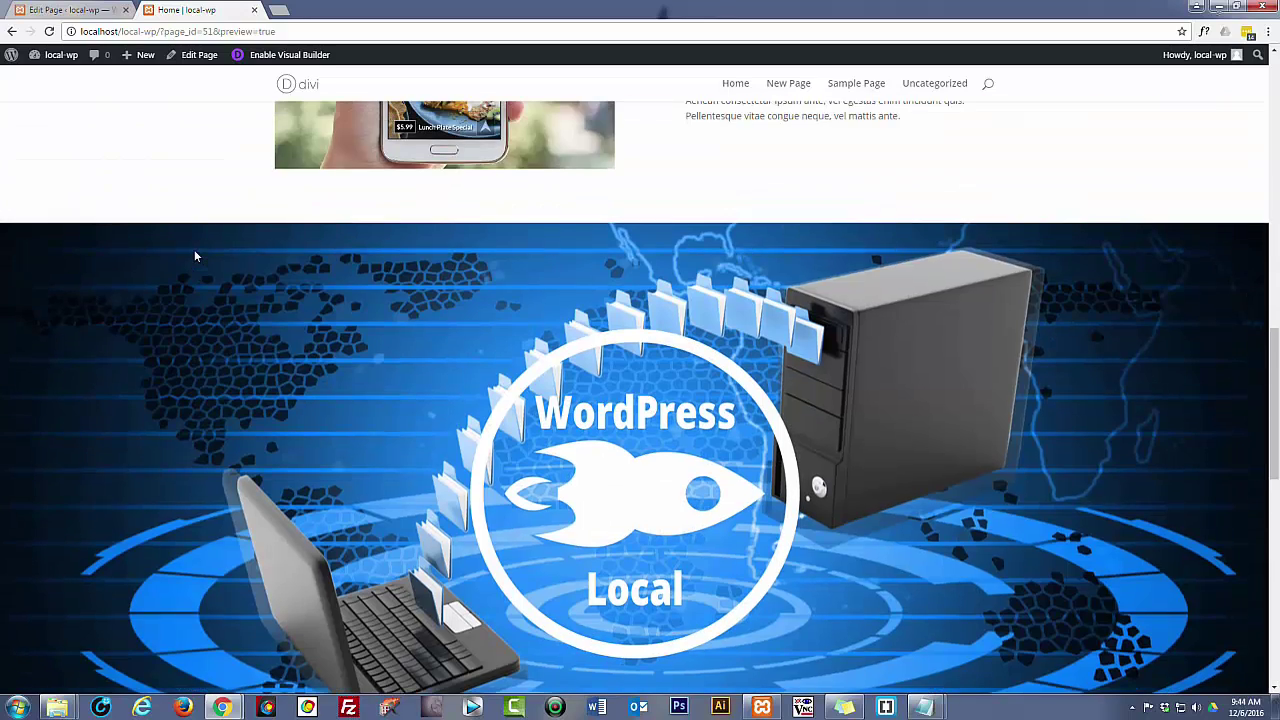
scroll(194, 256, "up", 5)
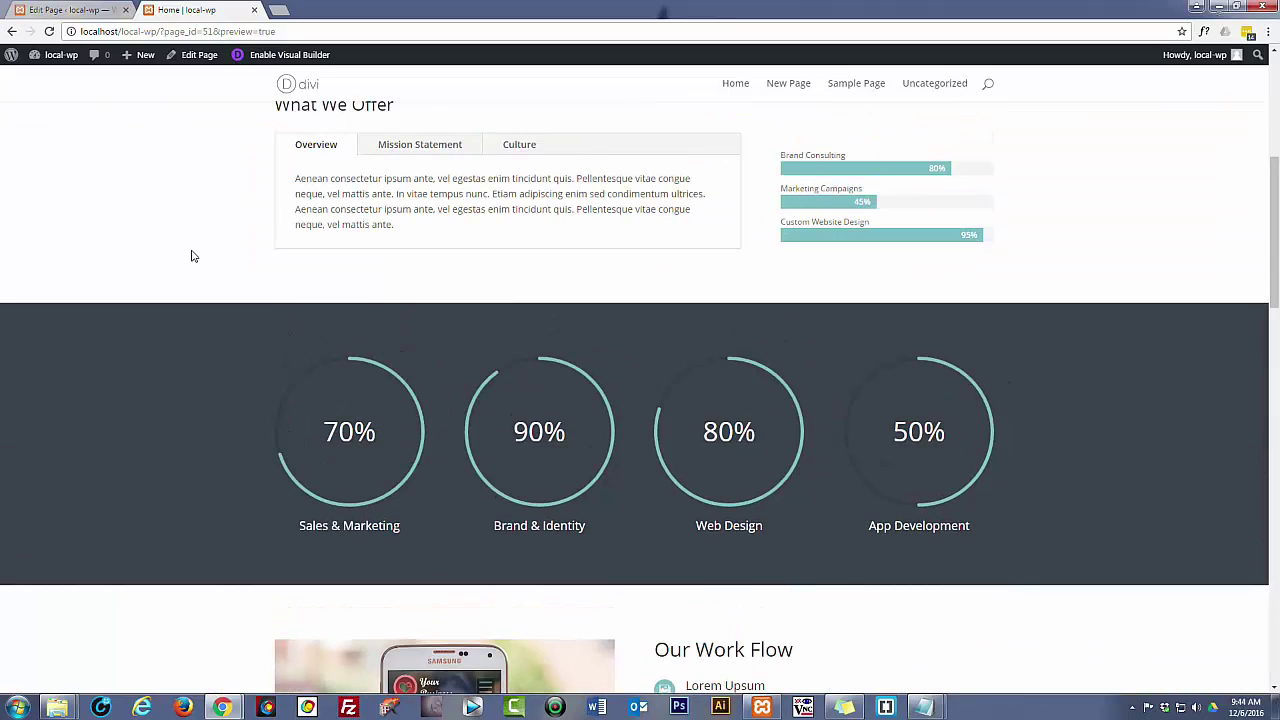
scroll(166, 269, "down", 1)
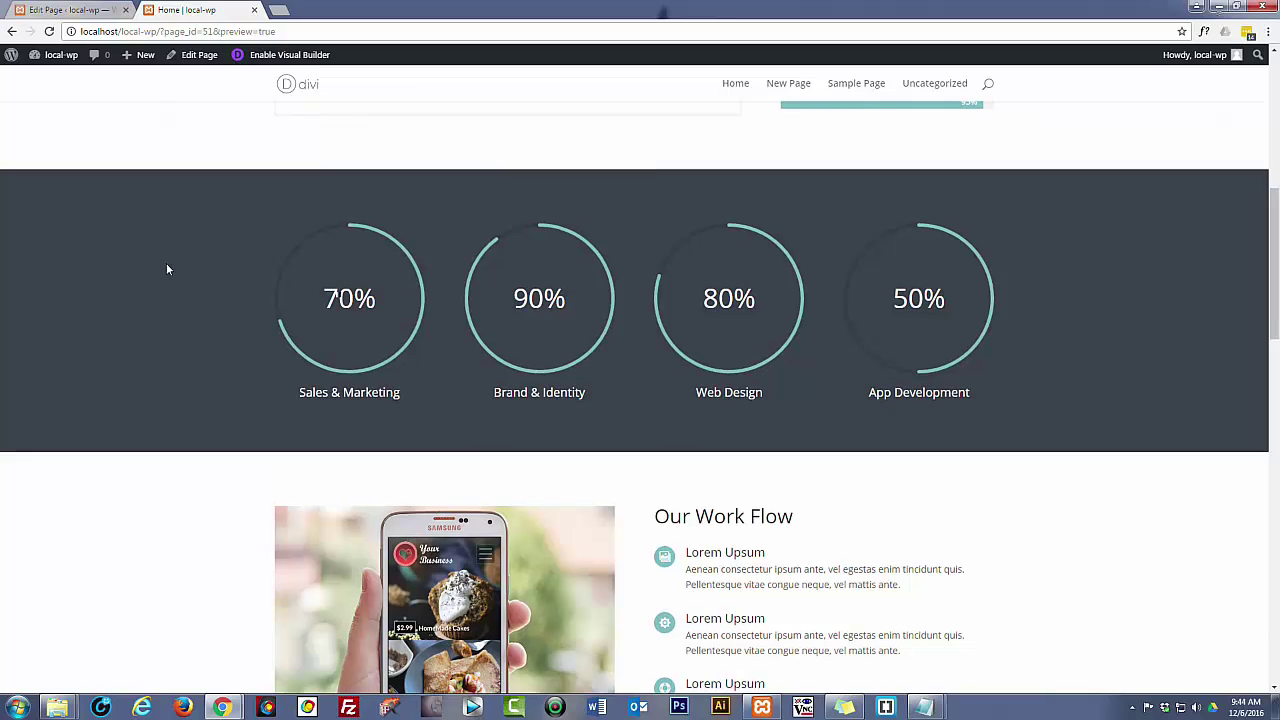
Set the Call To Action section's background colour to dark grey #565656 and save
left_click(75, 10)
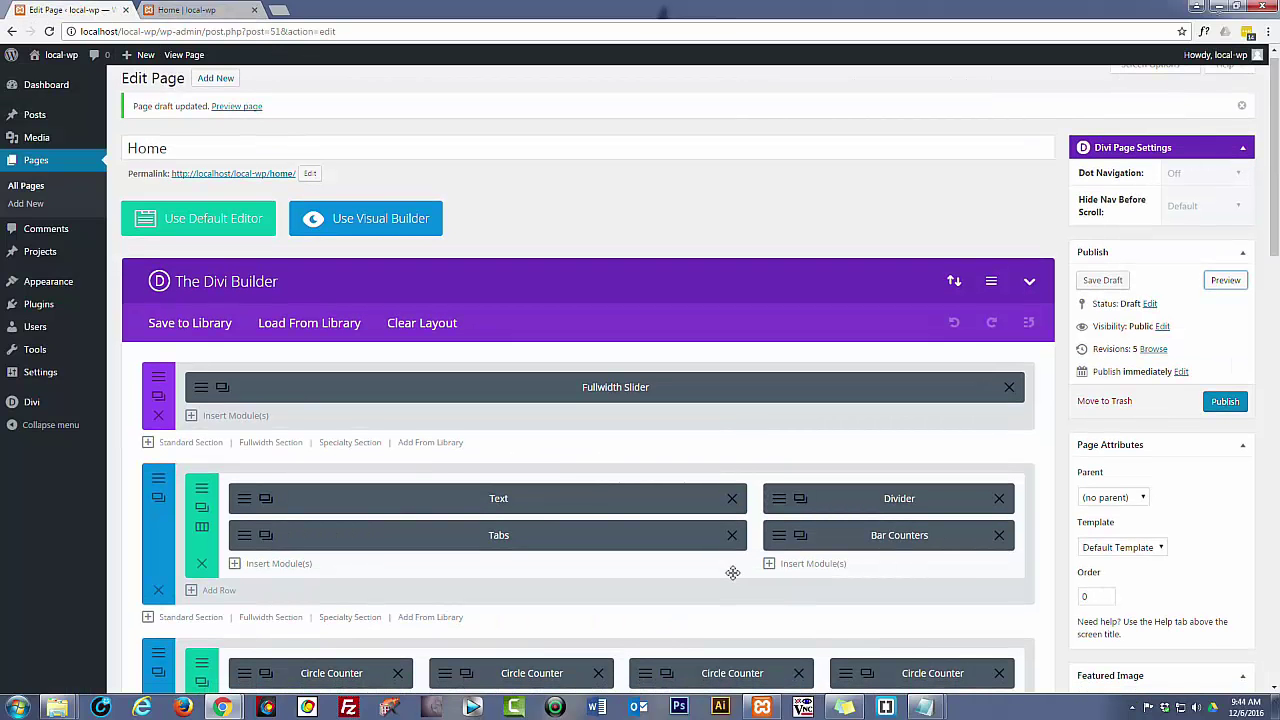
scroll(732, 578, "down", 5)
scroll(732, 572, "down", 6)
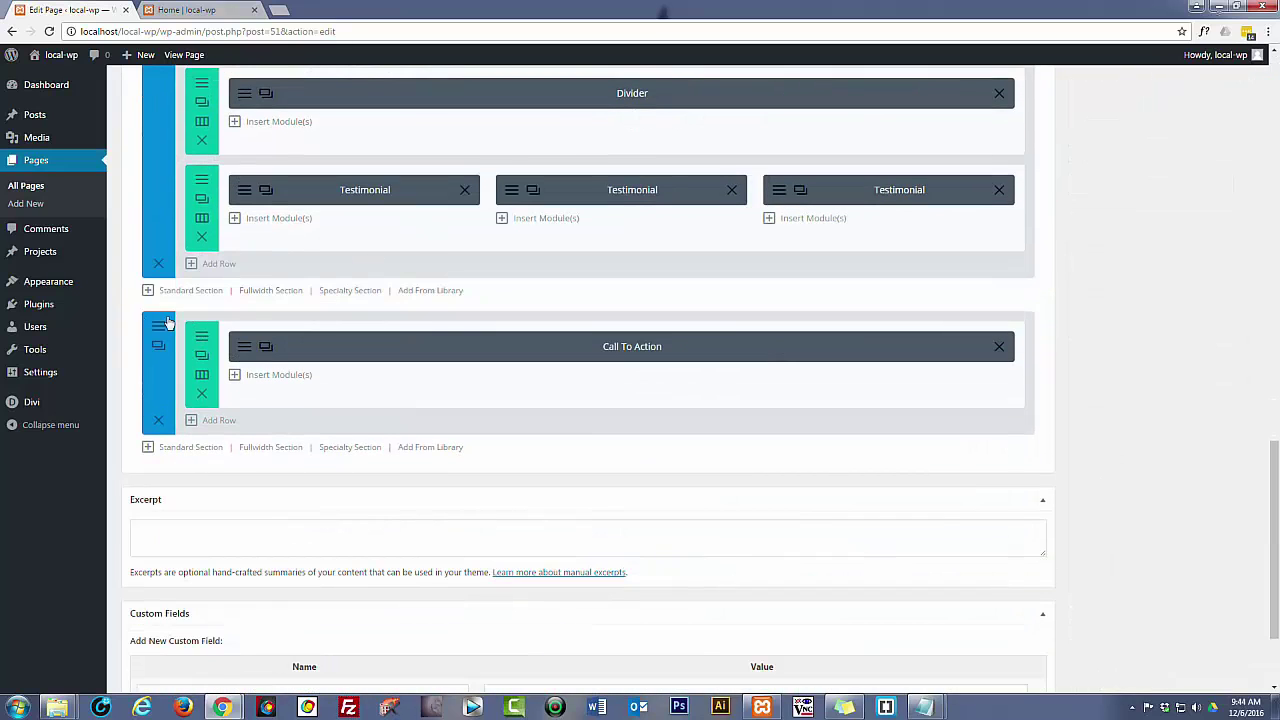
left_click(158, 337)
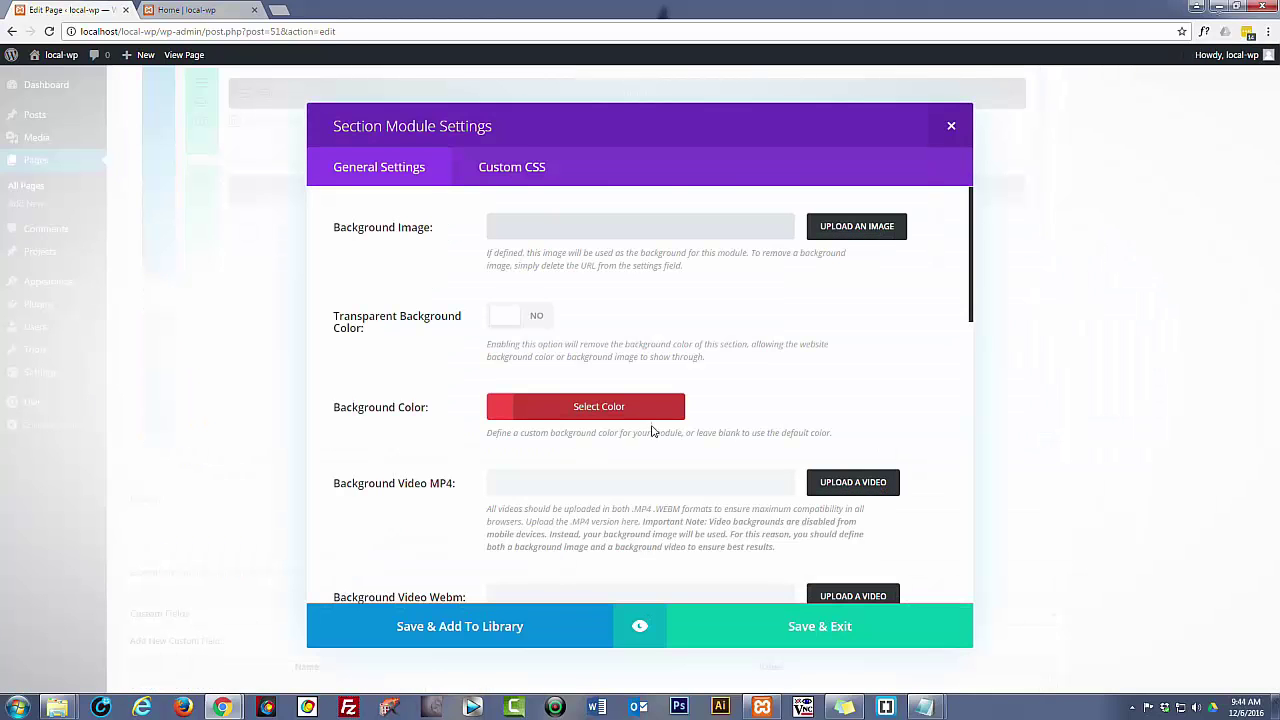
left_click(610, 408)
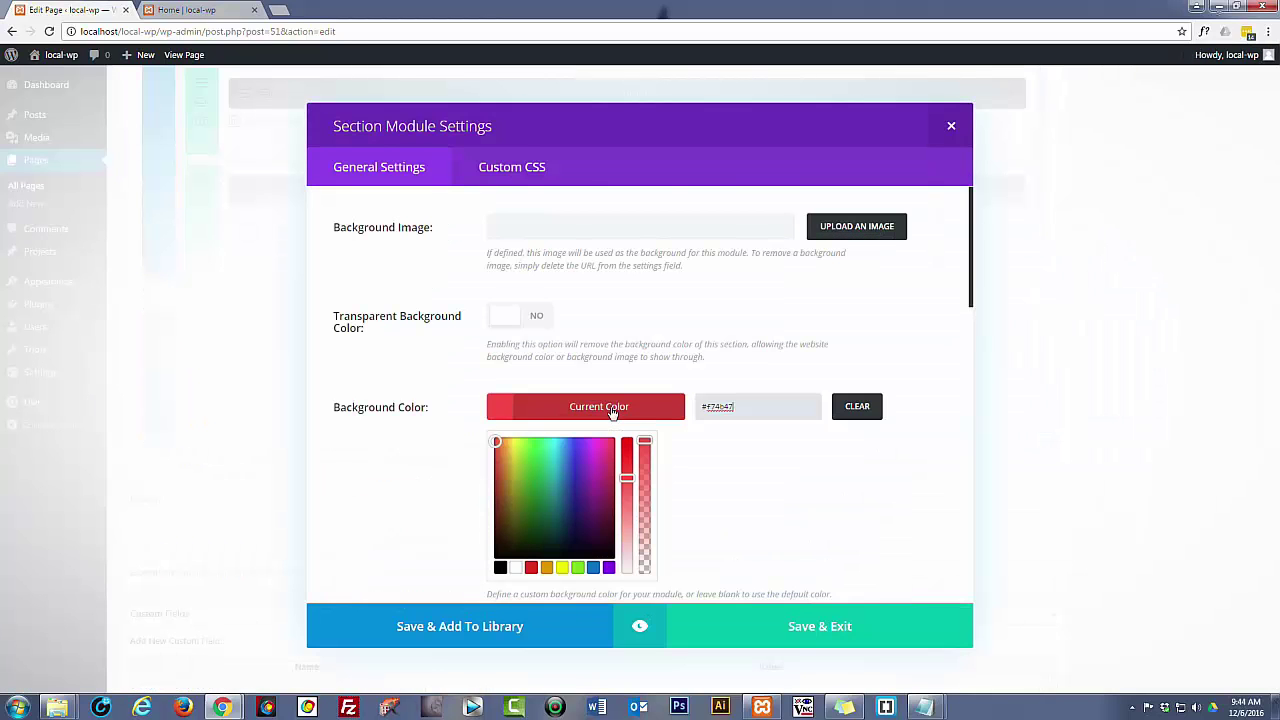
left_click(500, 567)
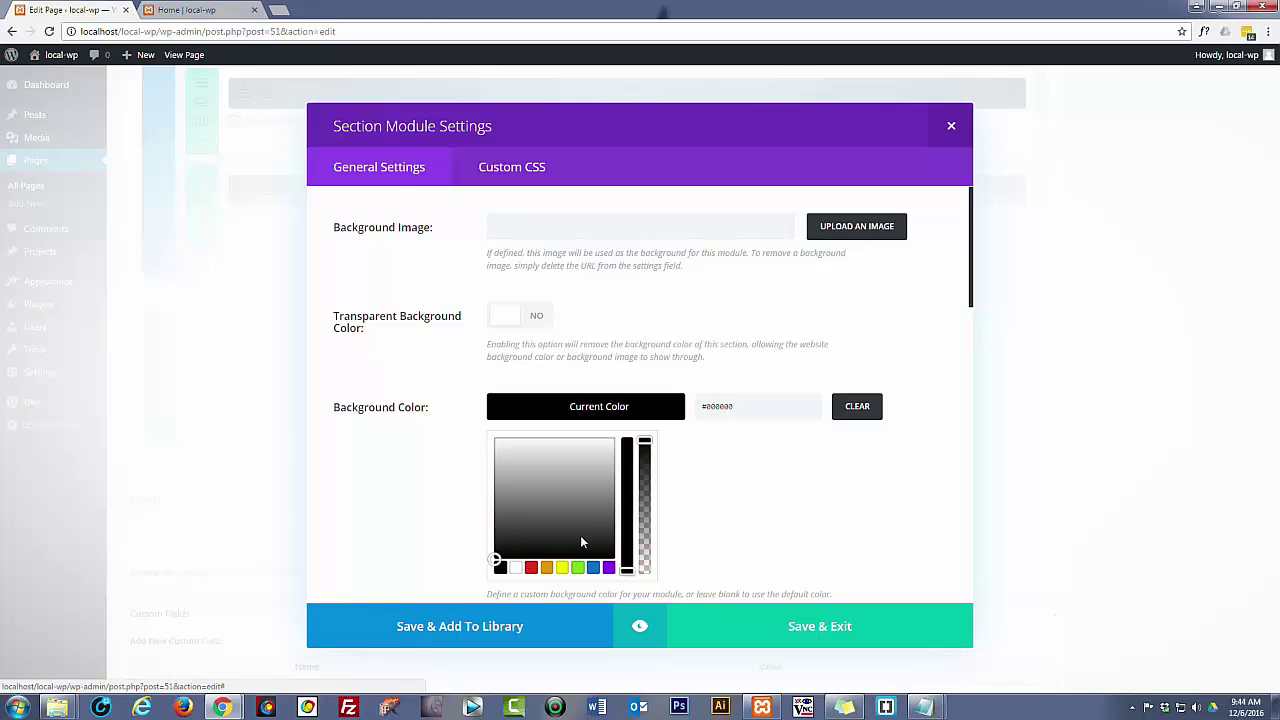
left_click(495, 530)
left_click_drag(495, 530, 498, 517)
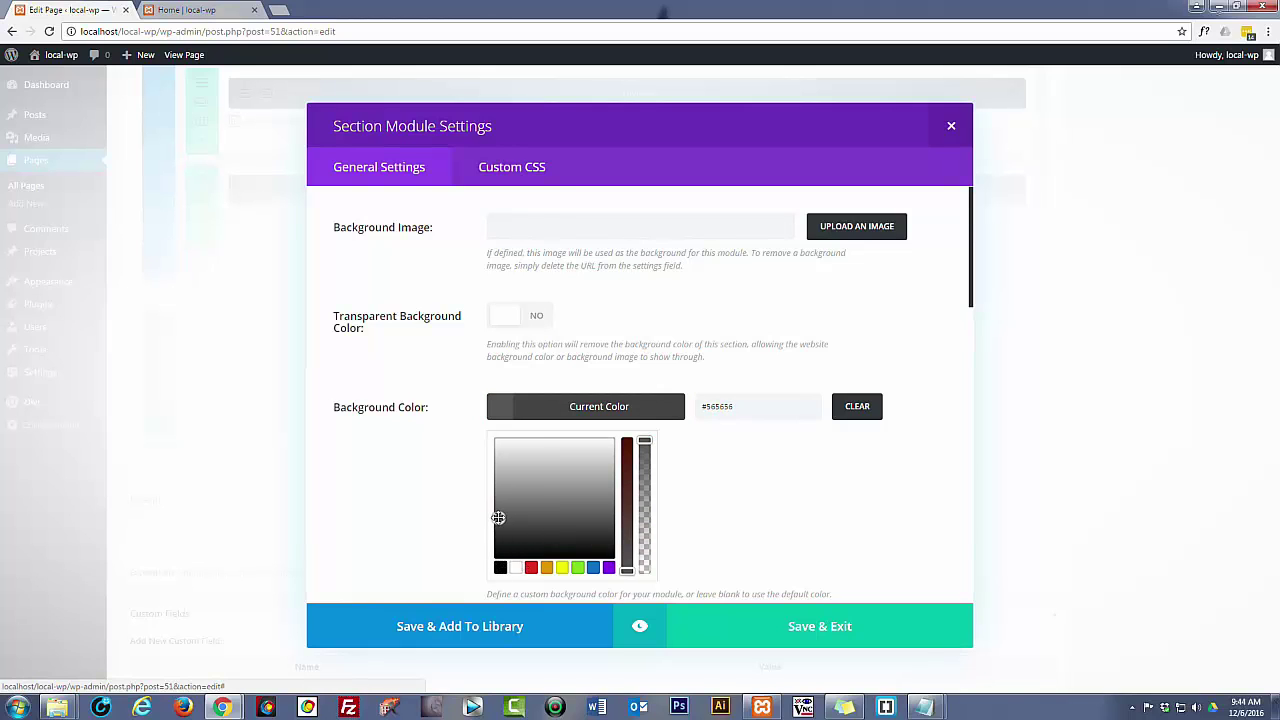
left_click(818, 630)
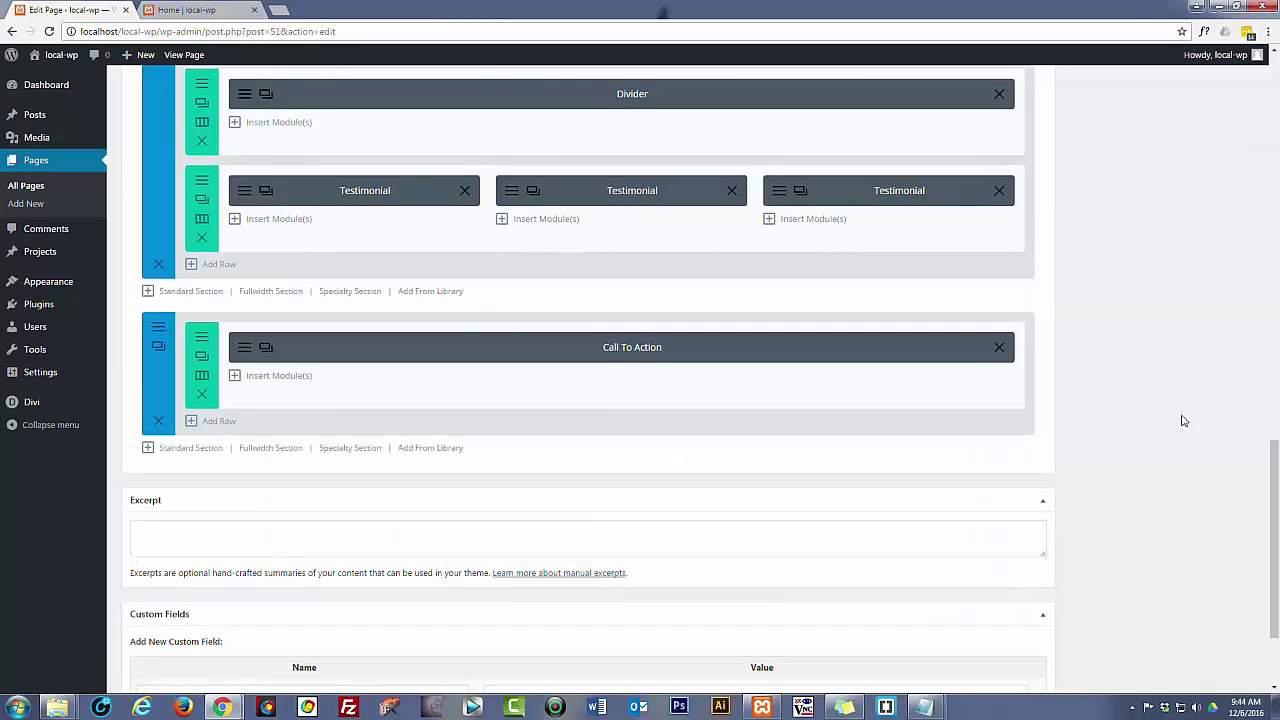
Give the Text and Tabs section the CSS ID 'about' and save its settings
scroll(1182, 421, "up", 5)
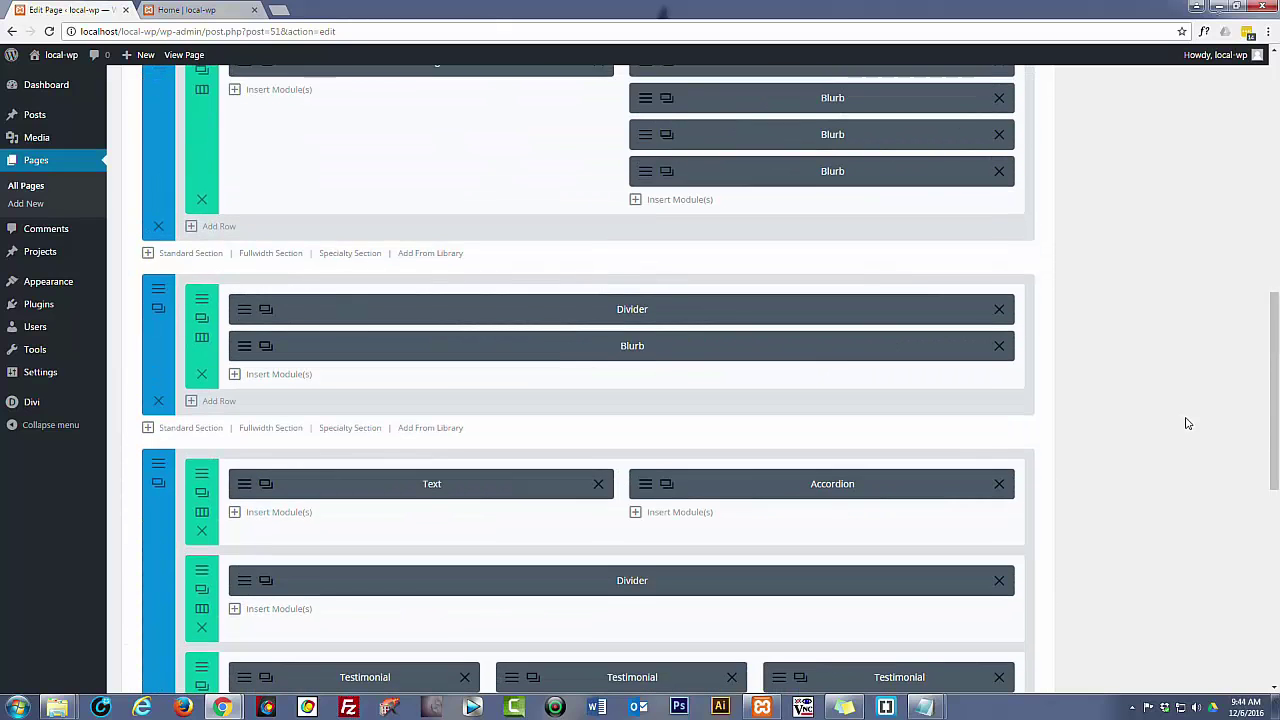
scroll(1187, 424, "up", 6)
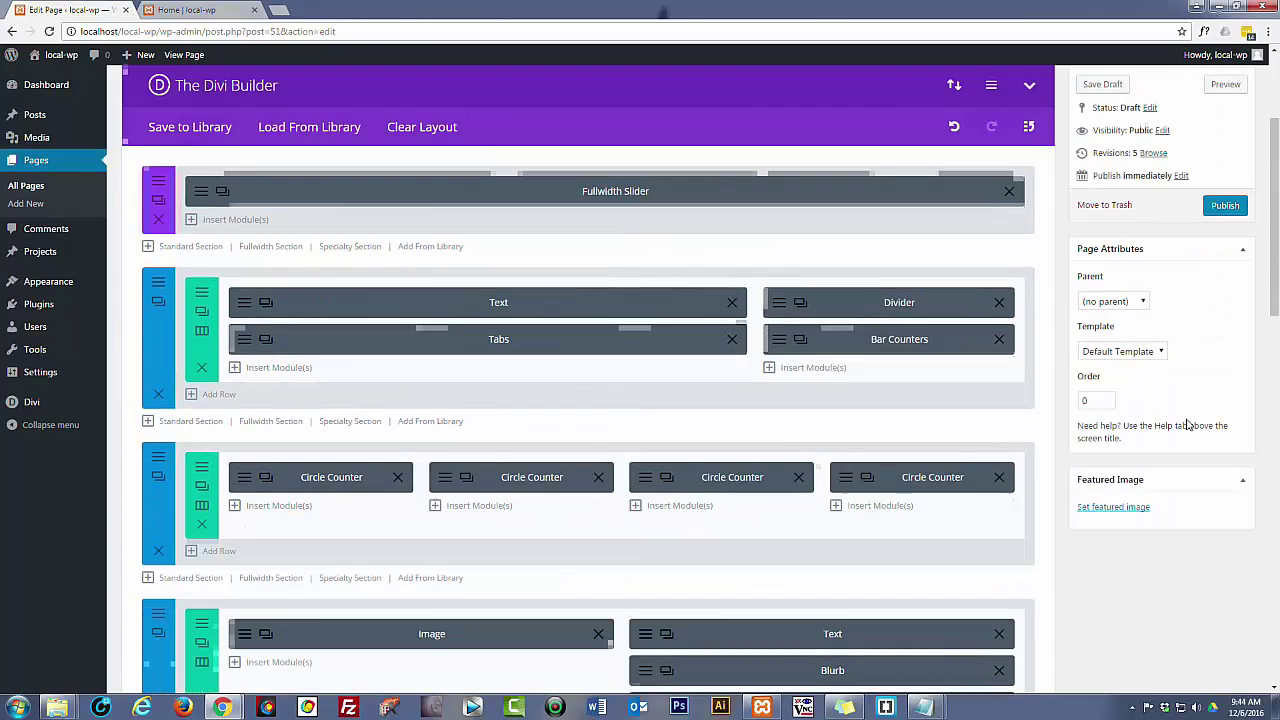
scroll(1188, 422, "up", 2)
scroll(1190, 426, "up", 1)
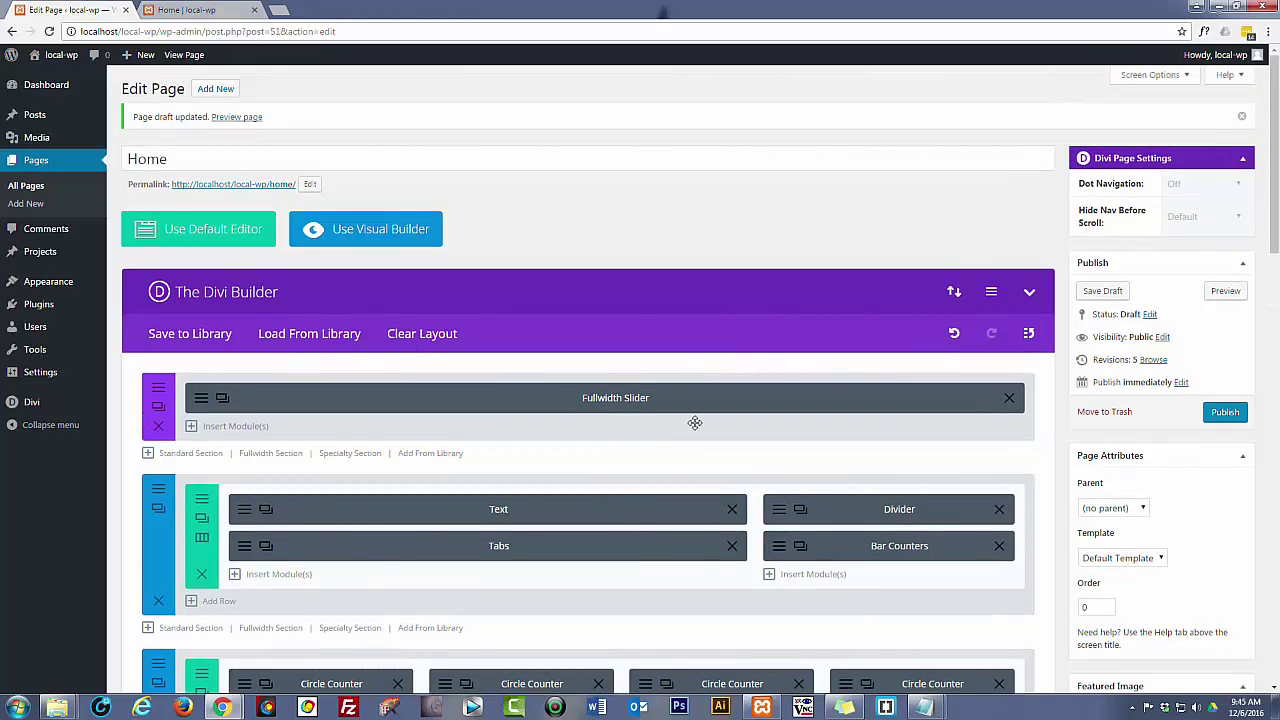
left_click(159, 494)
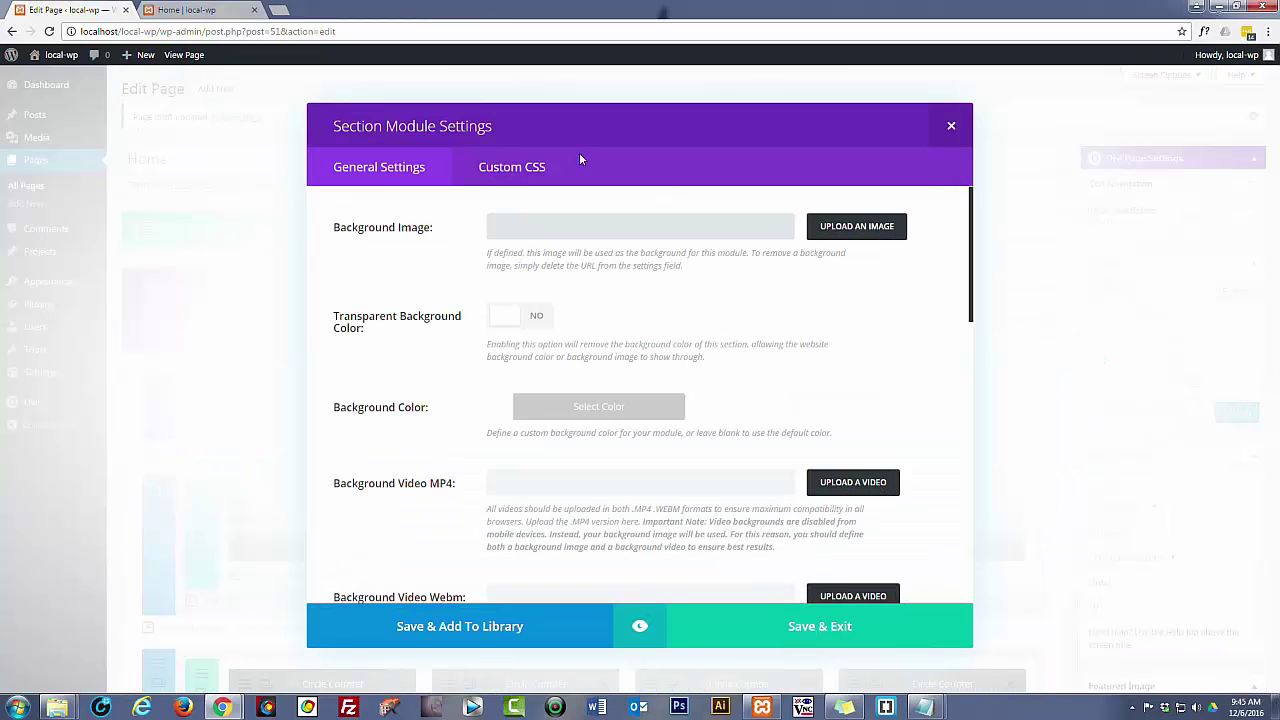
left_click(515, 168)
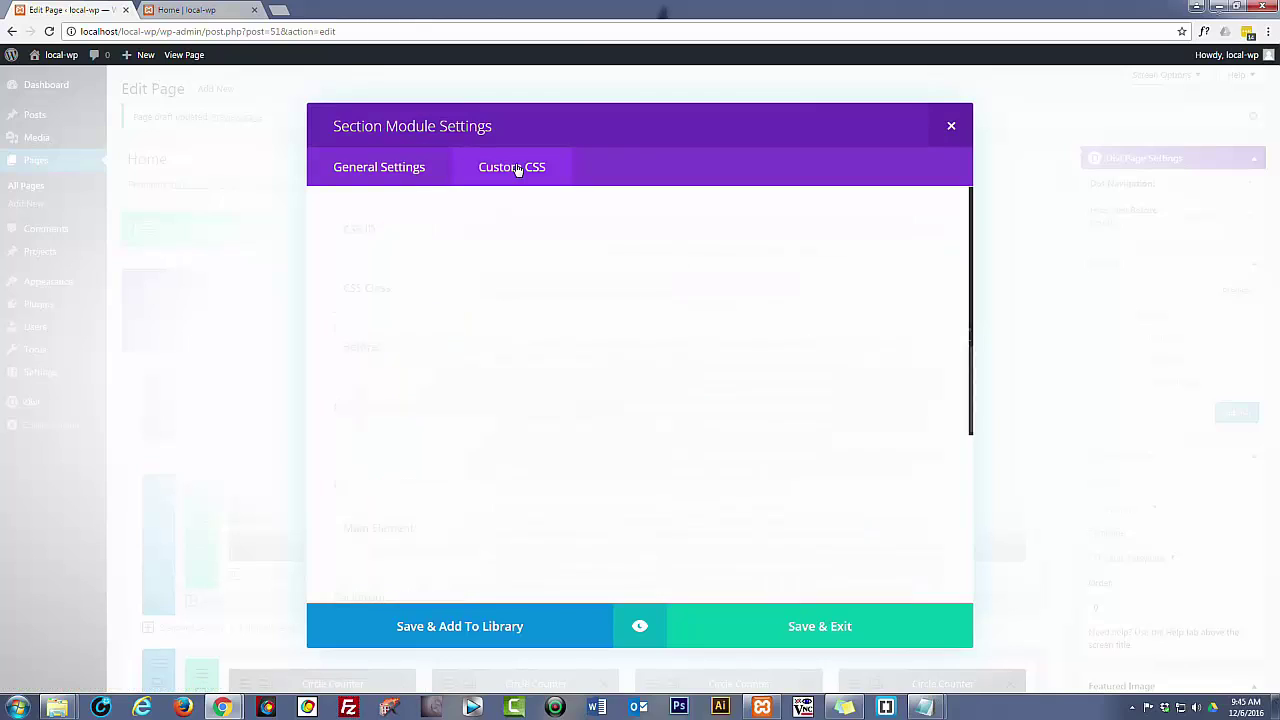
left_click(478, 226)
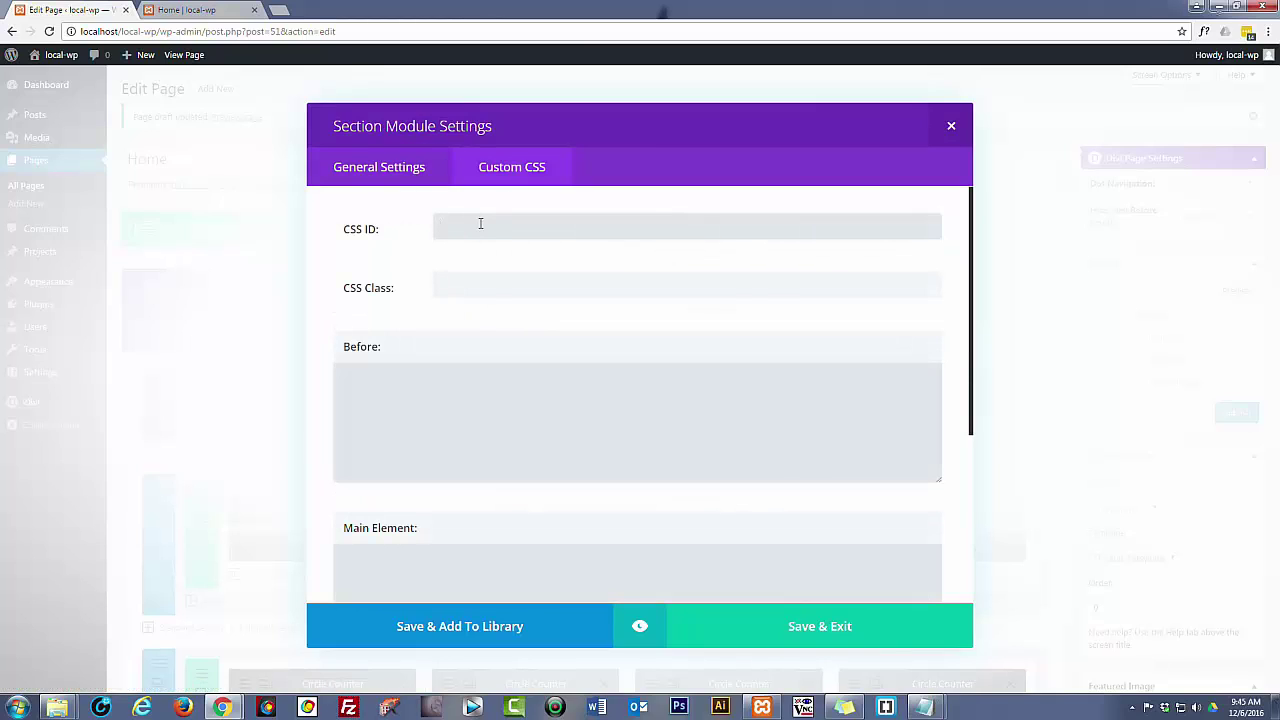
type("about")
left_click(787, 636)
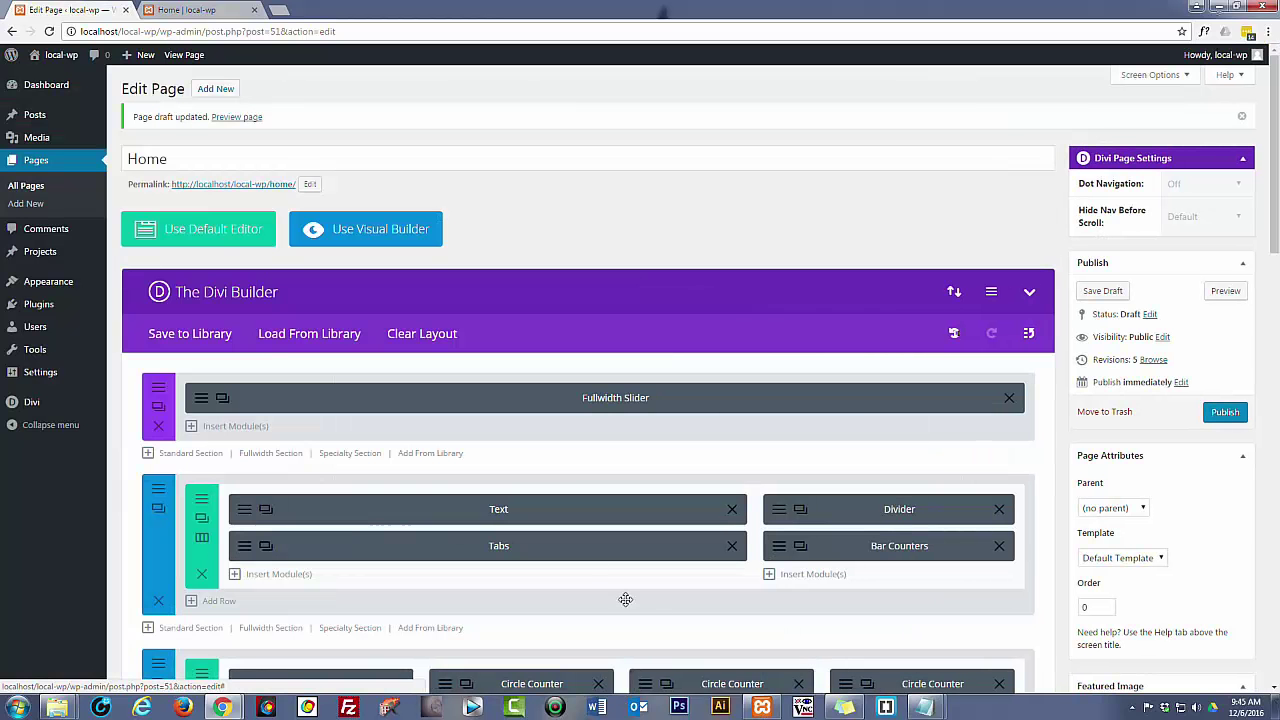
scroll(527, 514, "down", 1)
scroll(527, 514, "down", 4)
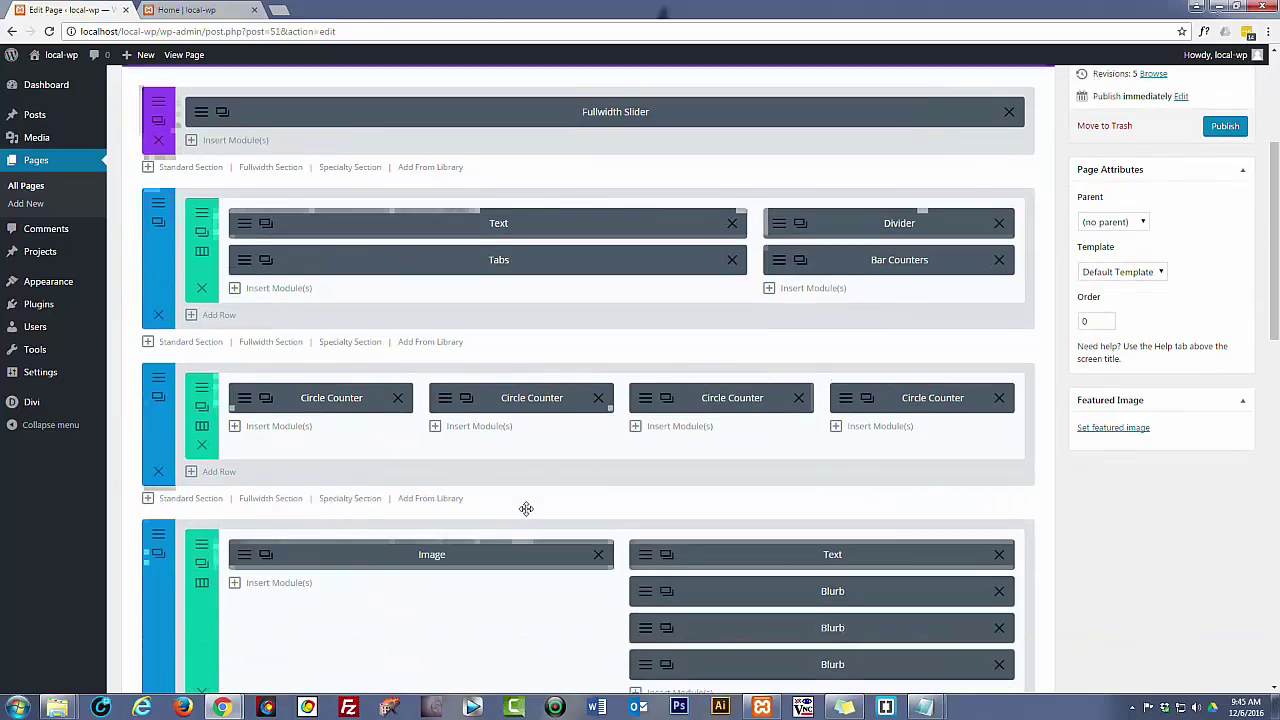
scroll(527, 514, "down", 2)
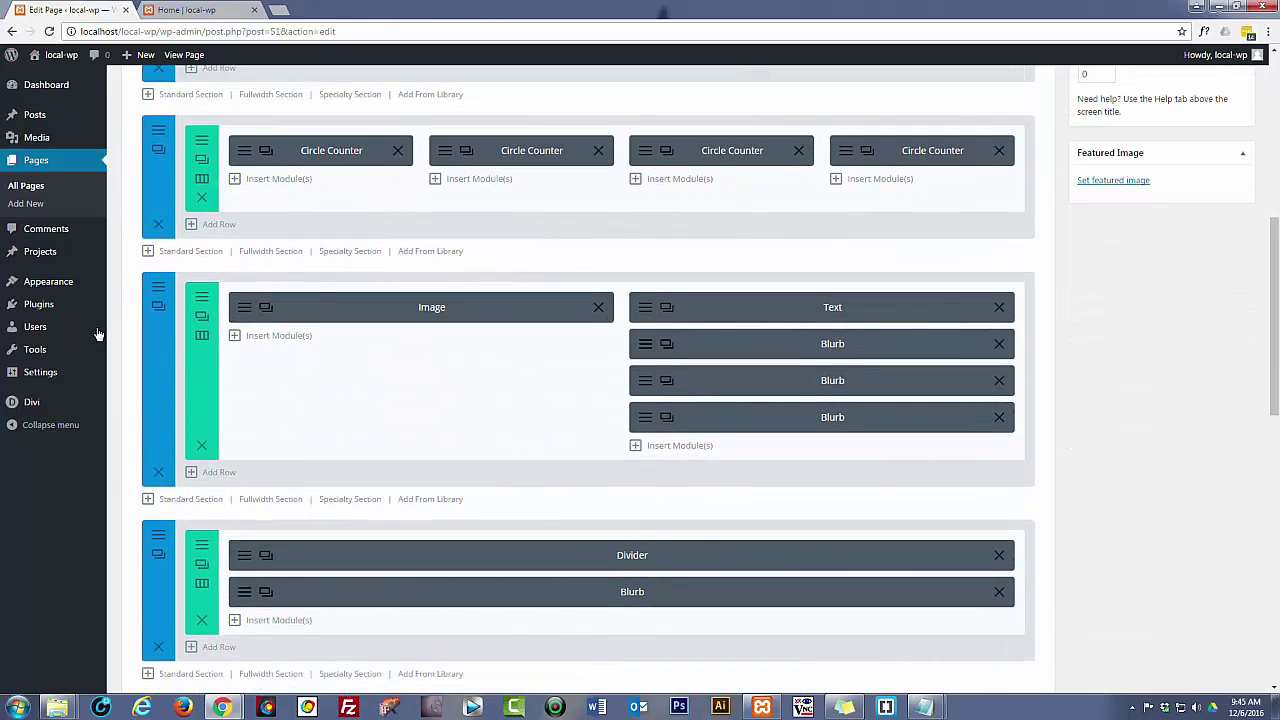
Give the Image and Blurb section its own CSS ID and save its settings
left_click(157, 290)
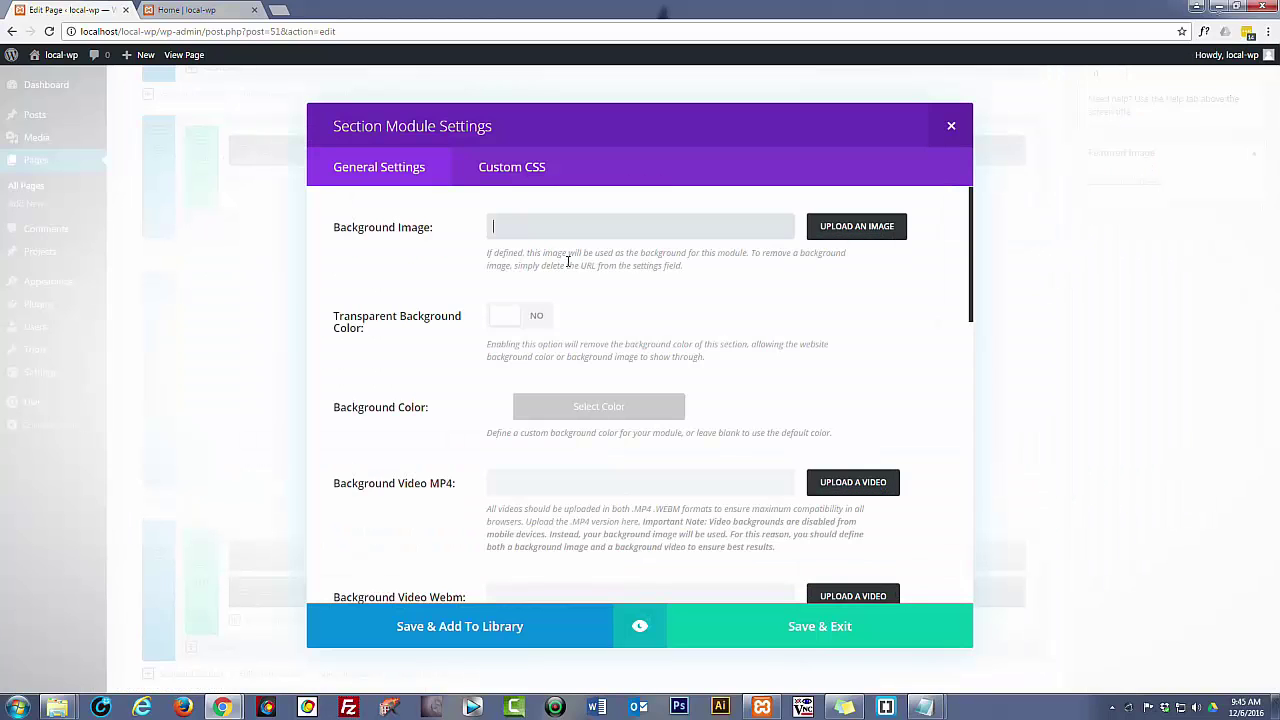
left_click(502, 167)
left_click(445, 288)
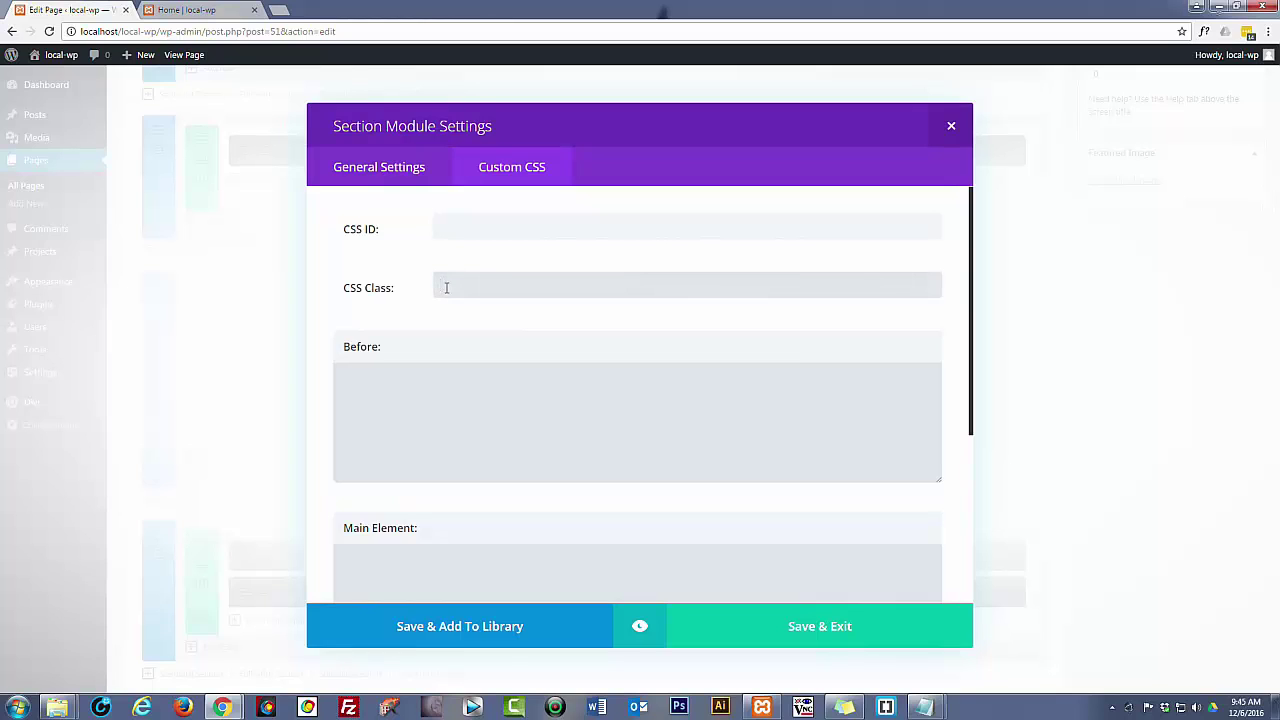
left_click(477, 224)
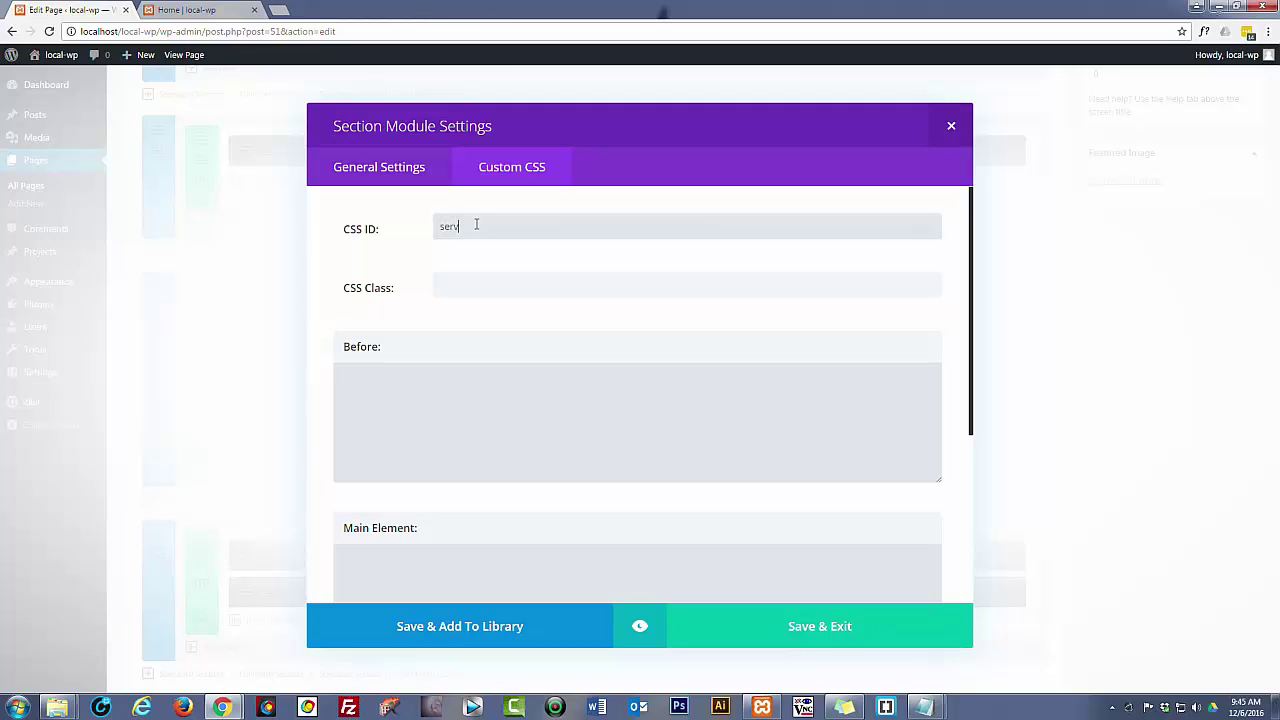
left_click(826, 628)
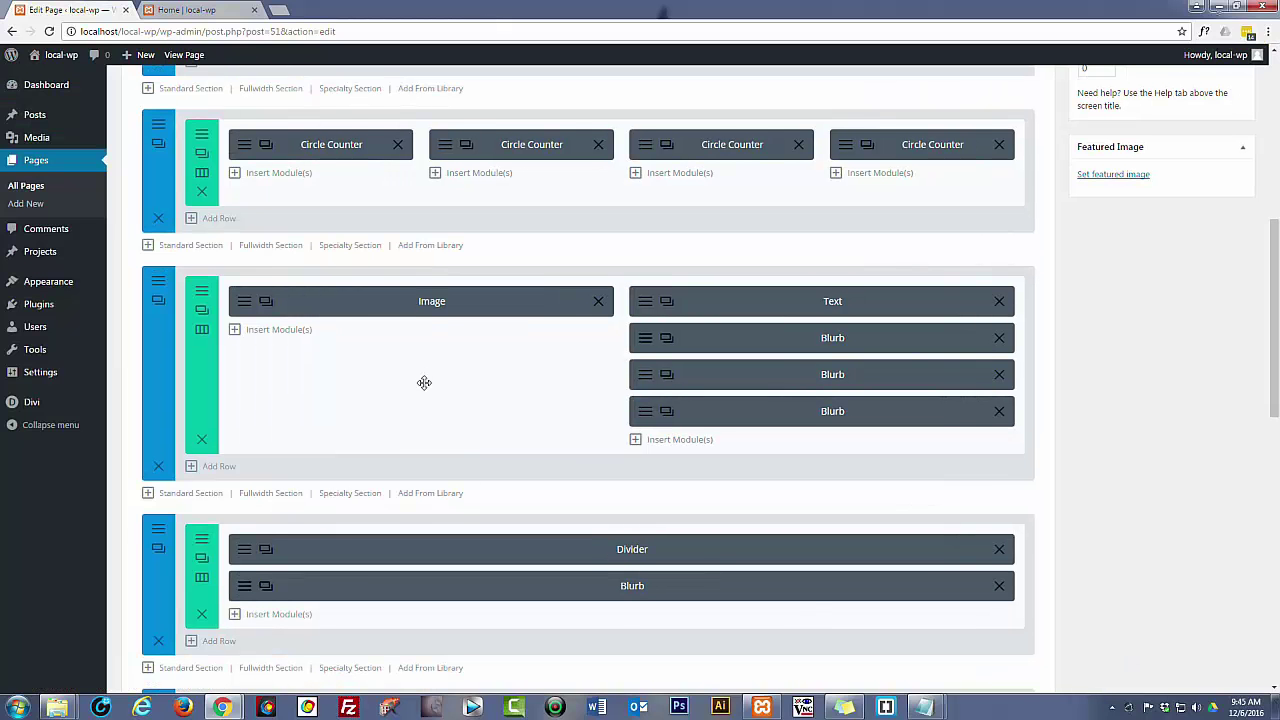
Give the Testimonial section the CSS ID 'test' and save its settings
scroll(424, 382, "down", 5)
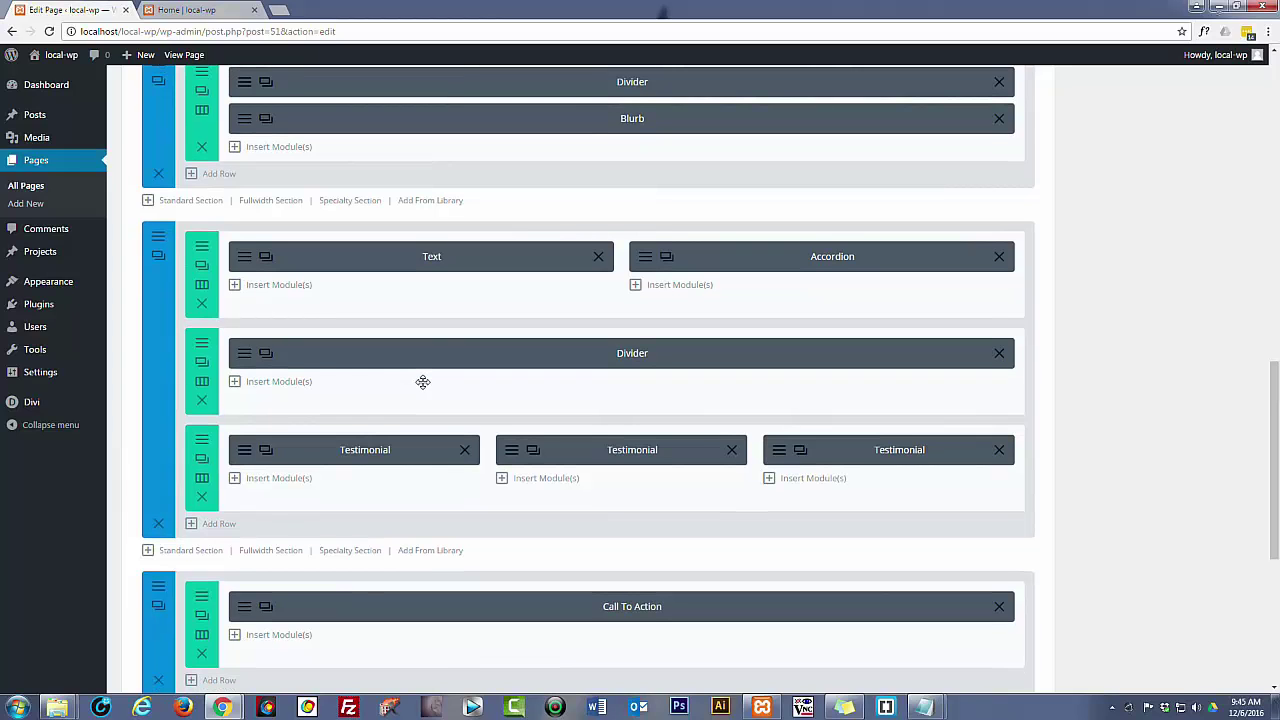
scroll(386, 369, "down", 2)
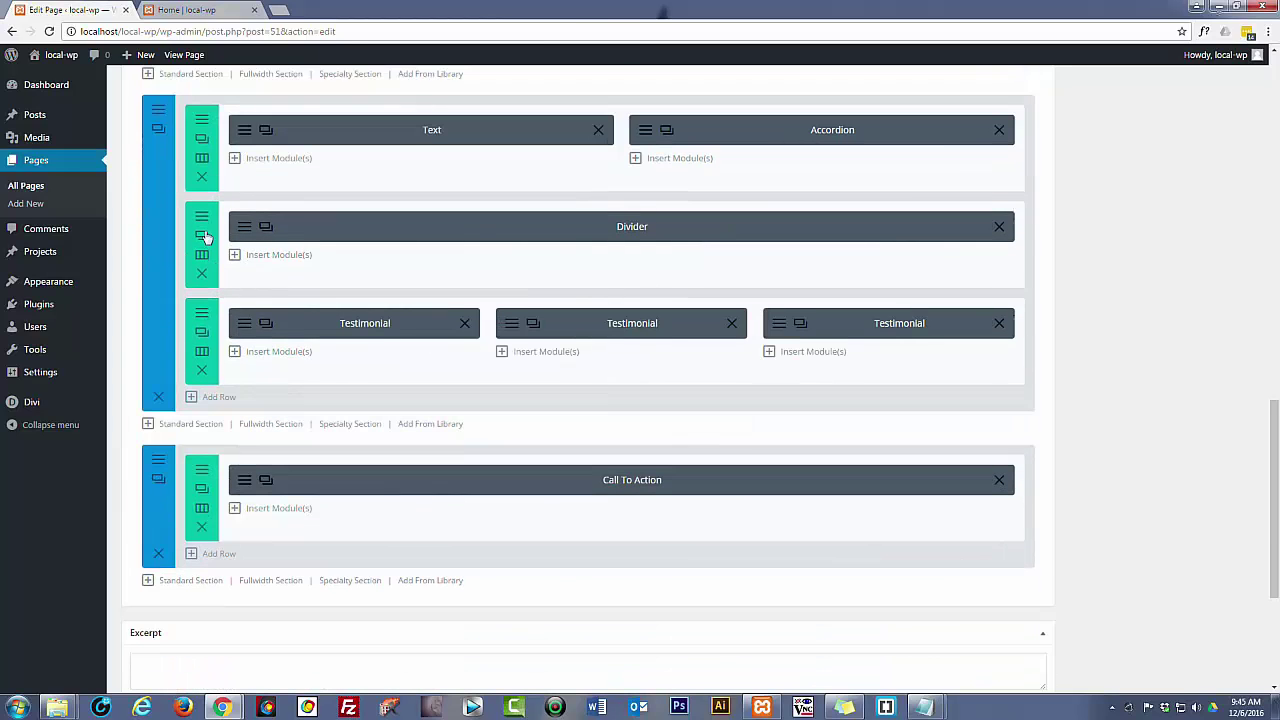
left_click(157, 108)
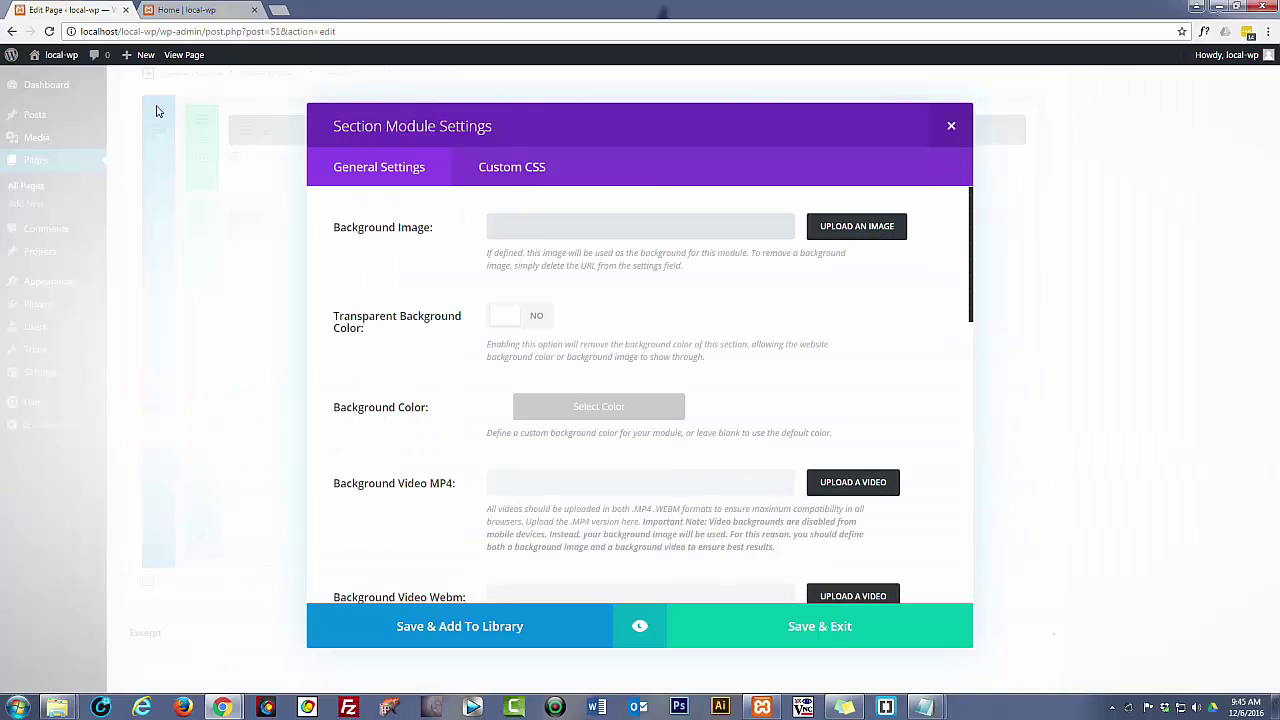
left_click(500, 172)
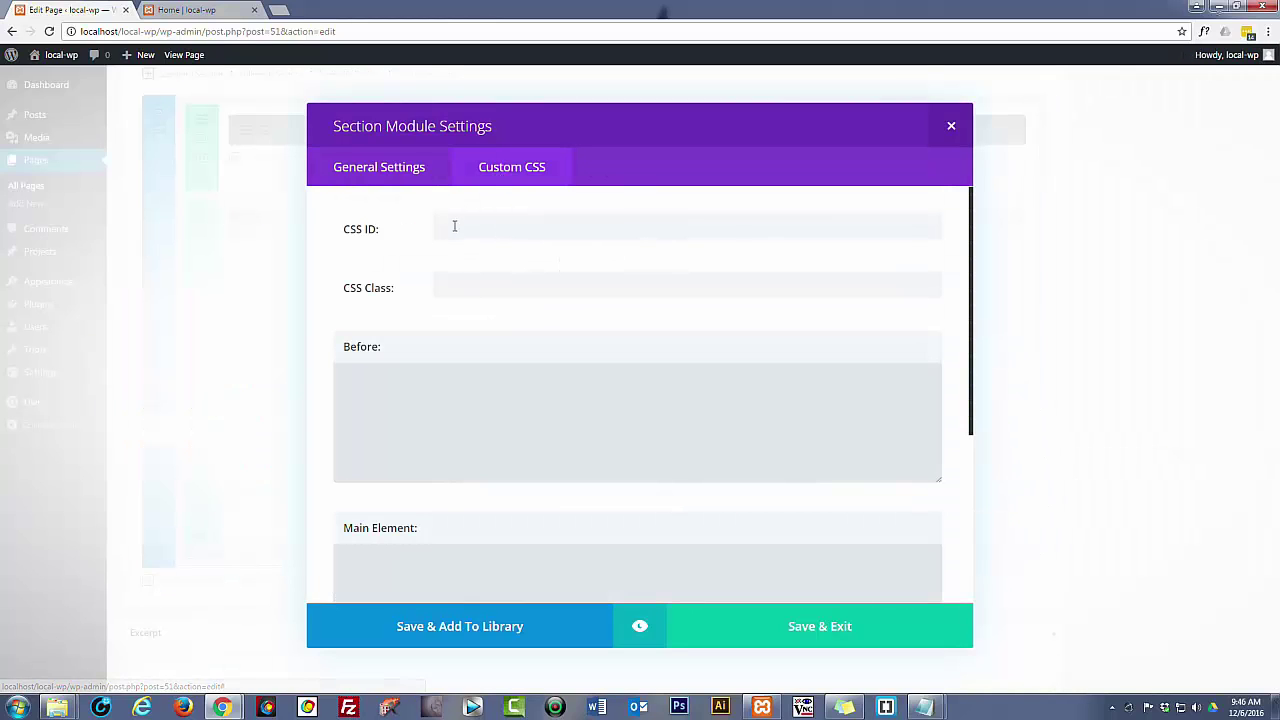
left_click(459, 228)
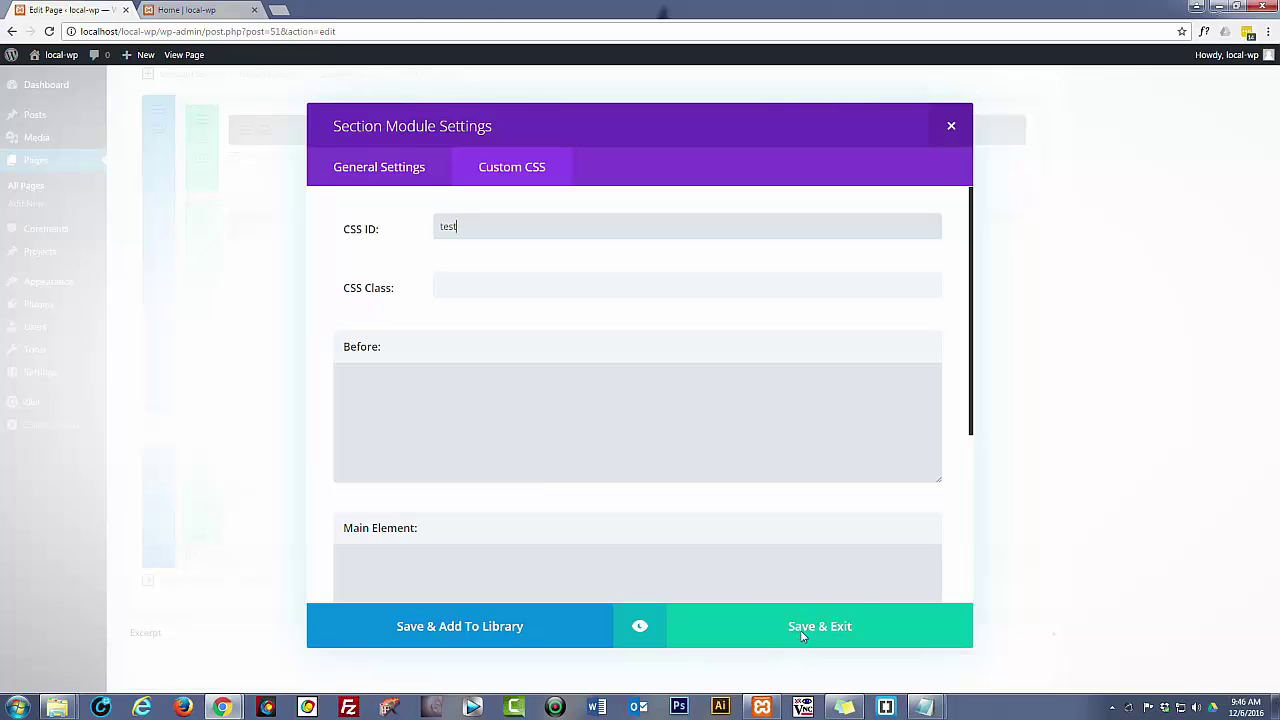
left_click(1052, 528)
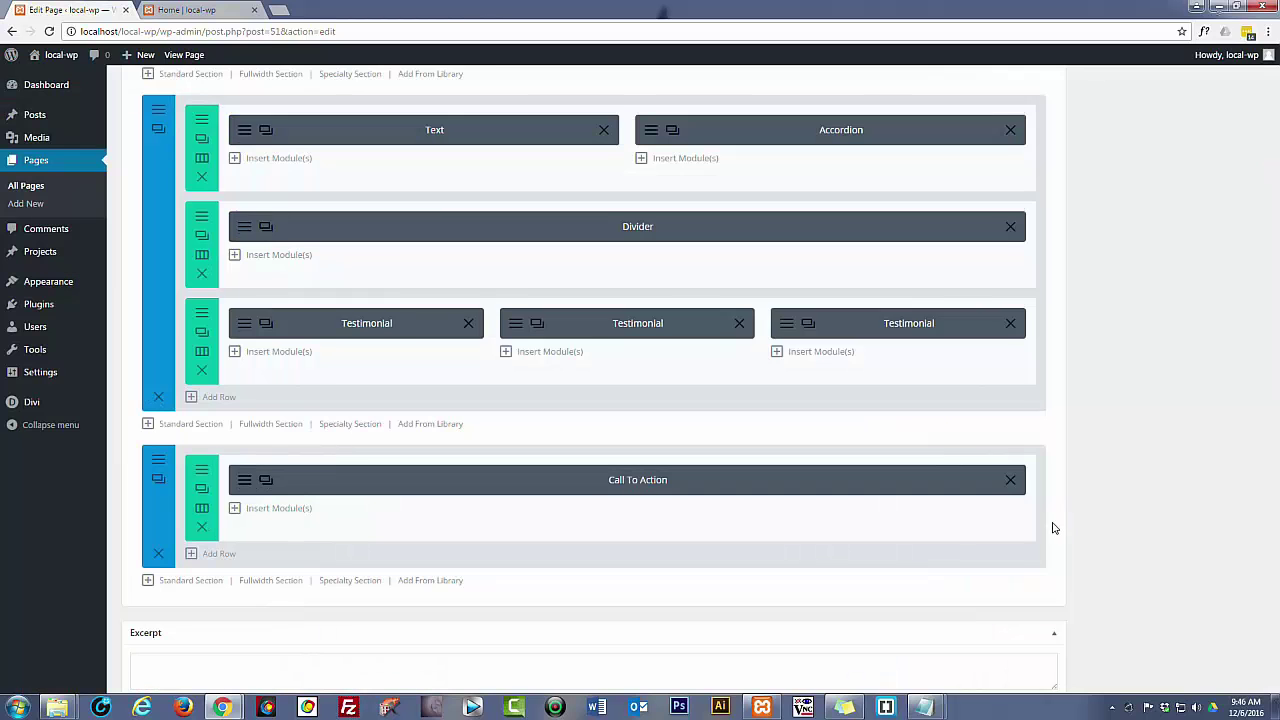
Publish the Home page with the new section IDs
scroll(1098, 405, "up", 2)
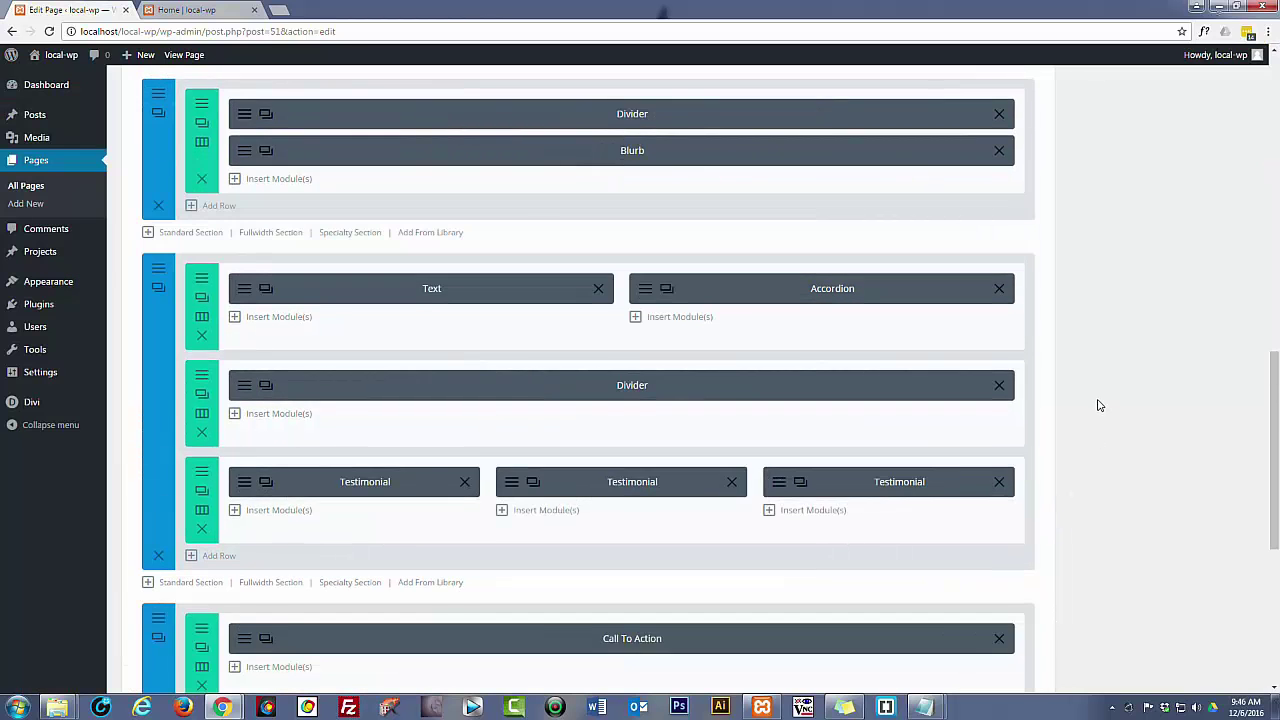
scroll(1098, 405, "up", 15)
key("F5")
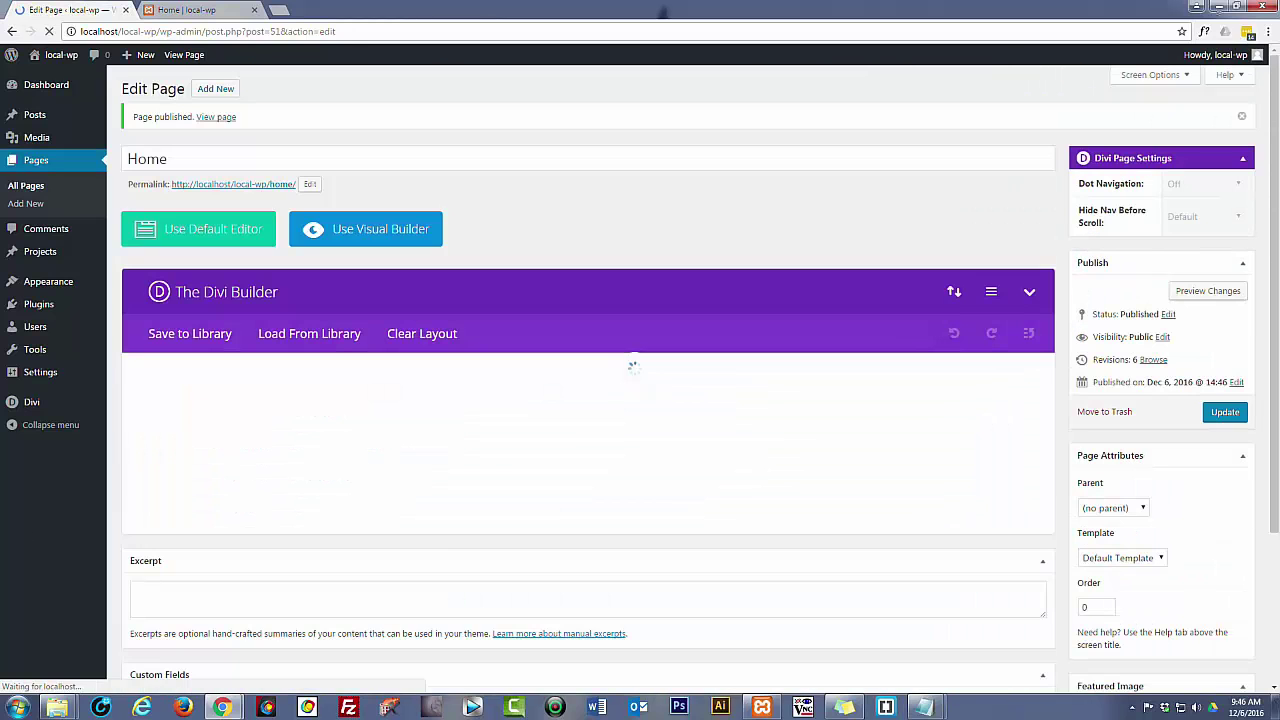
Add a Home custom link with URL # to the main menu
mouse_move(55, 283)
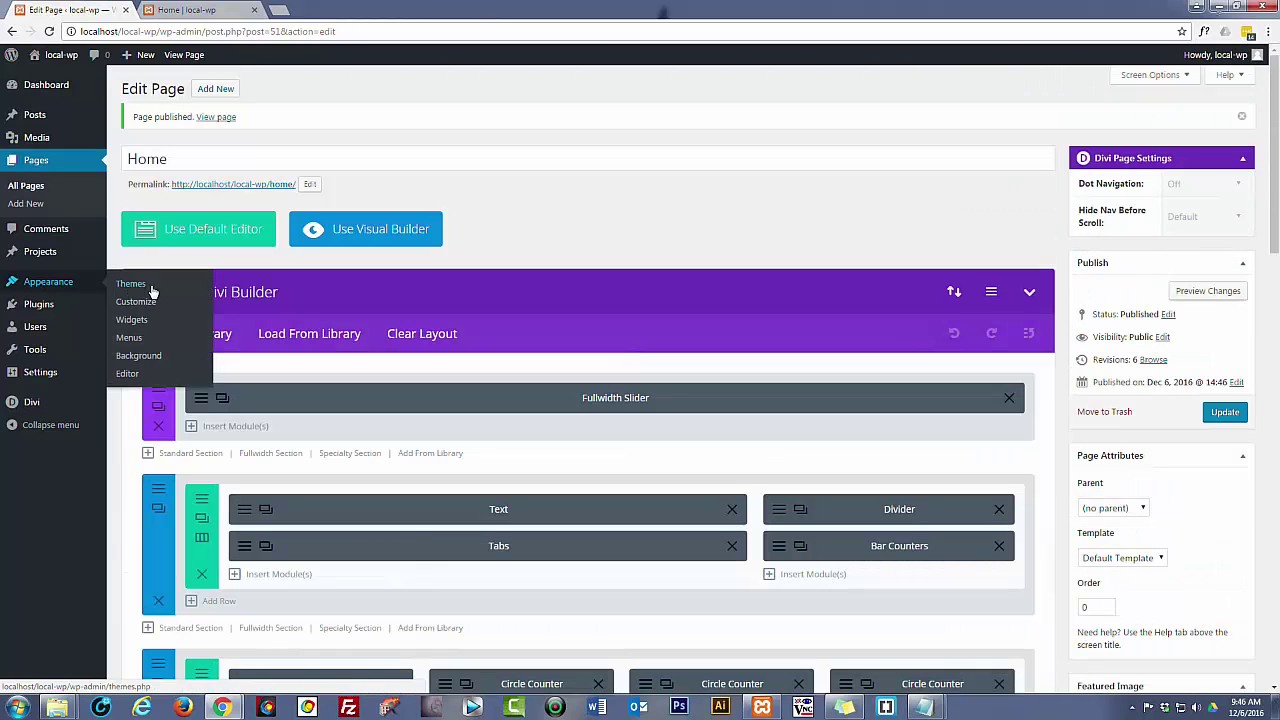
left_click(137, 340)
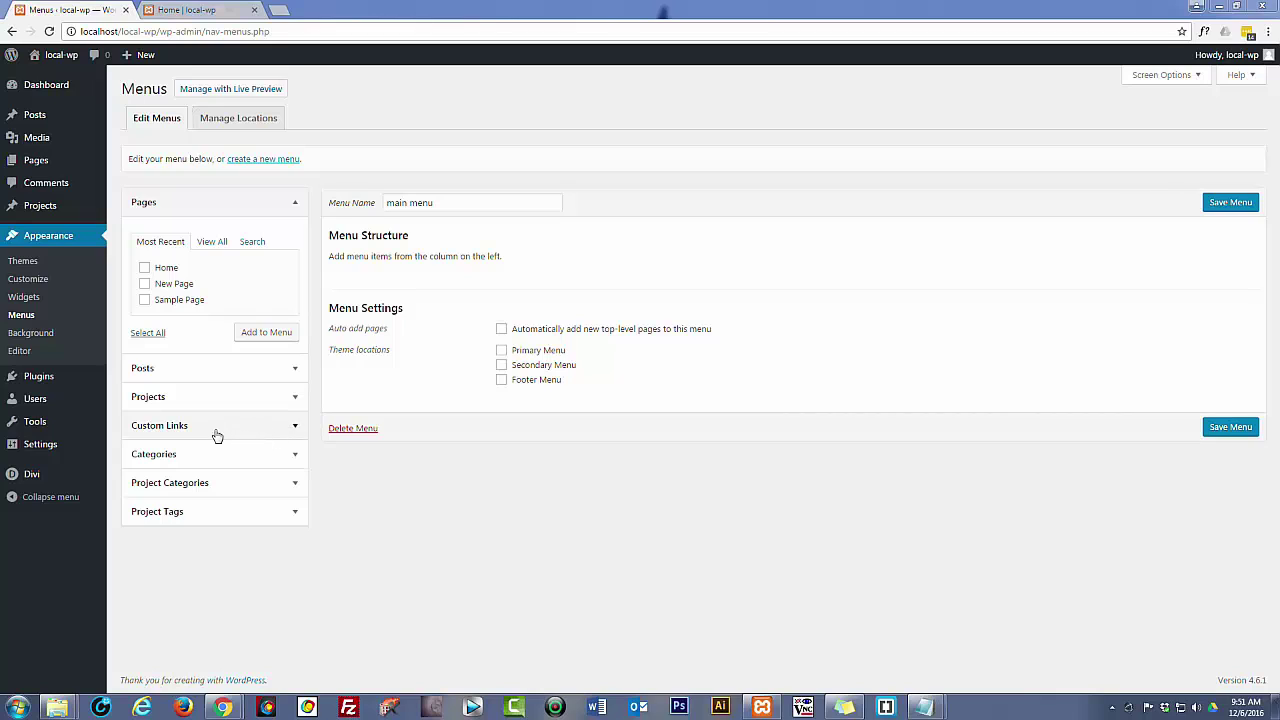
left_click(298, 427)
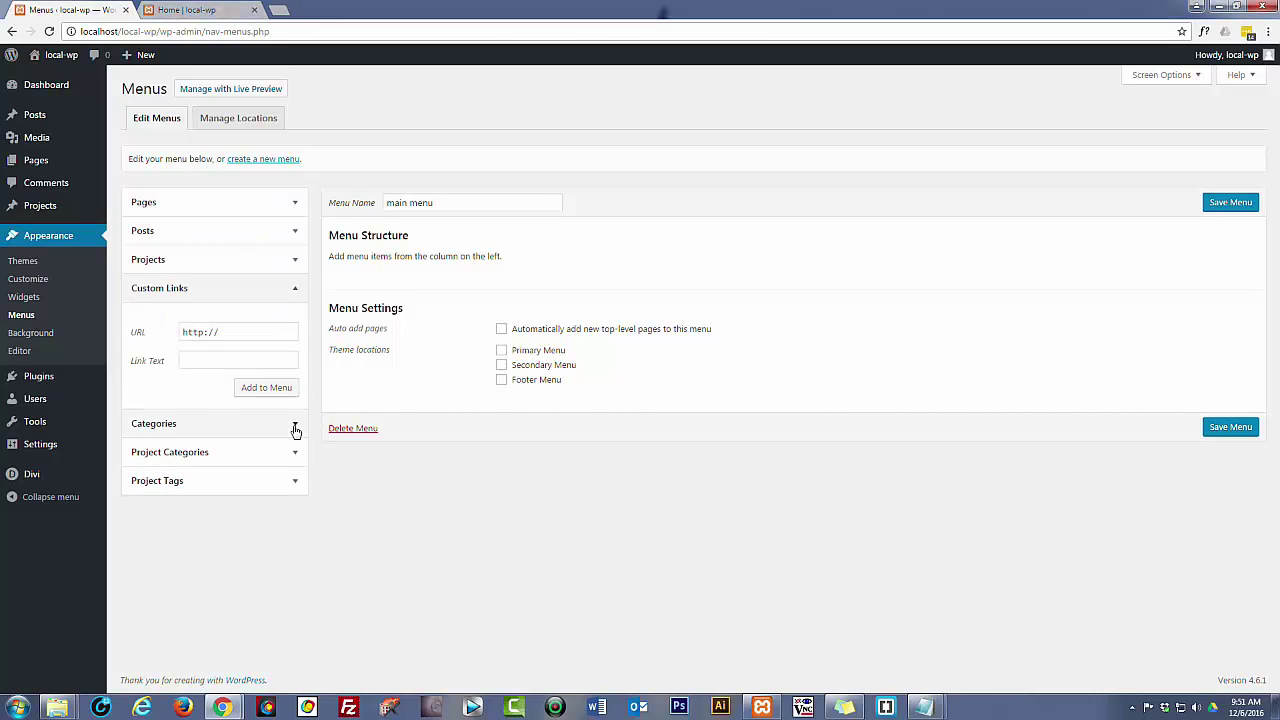
left_click(207, 358)
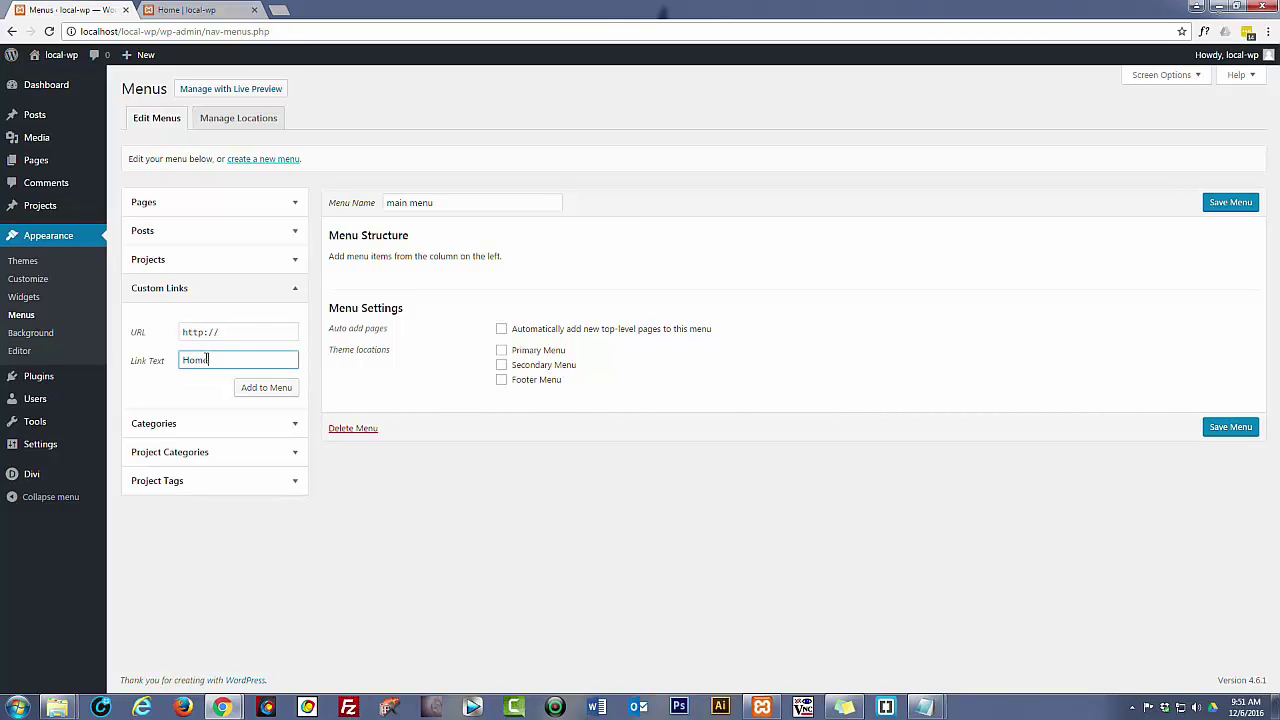
left_click_drag(222, 334, 173, 335)
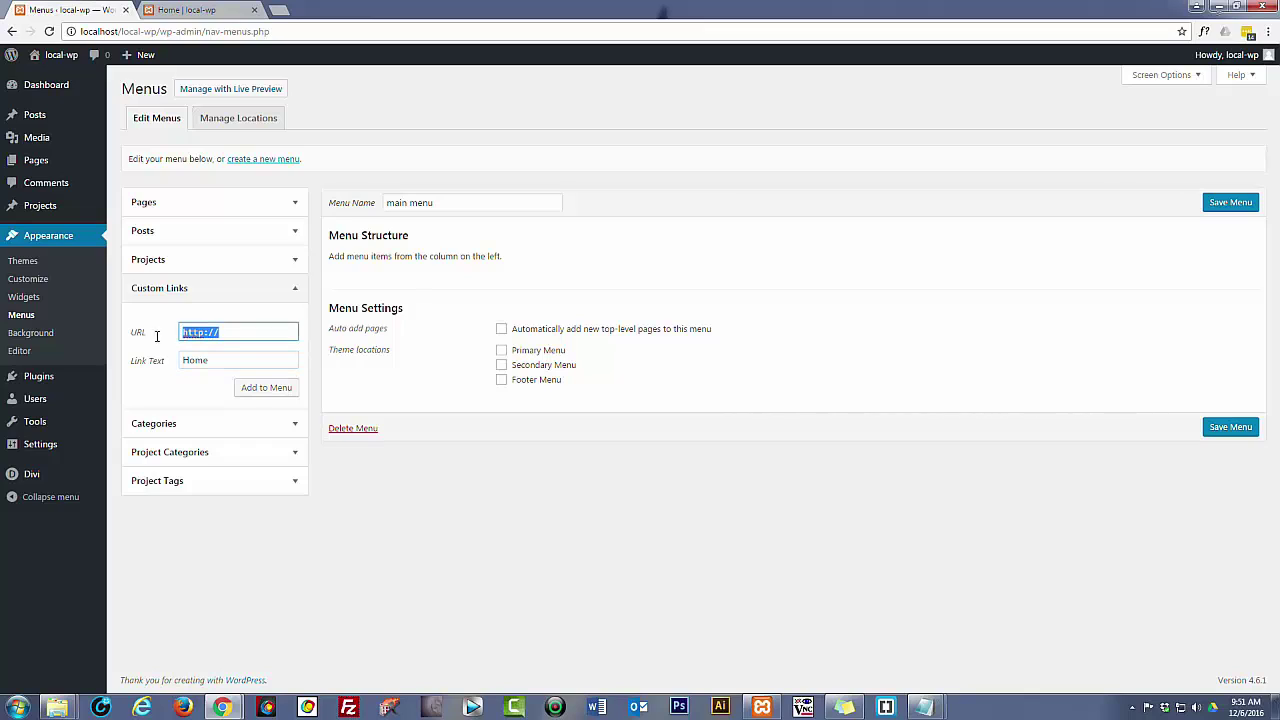
type("#")
left_click(266, 390)
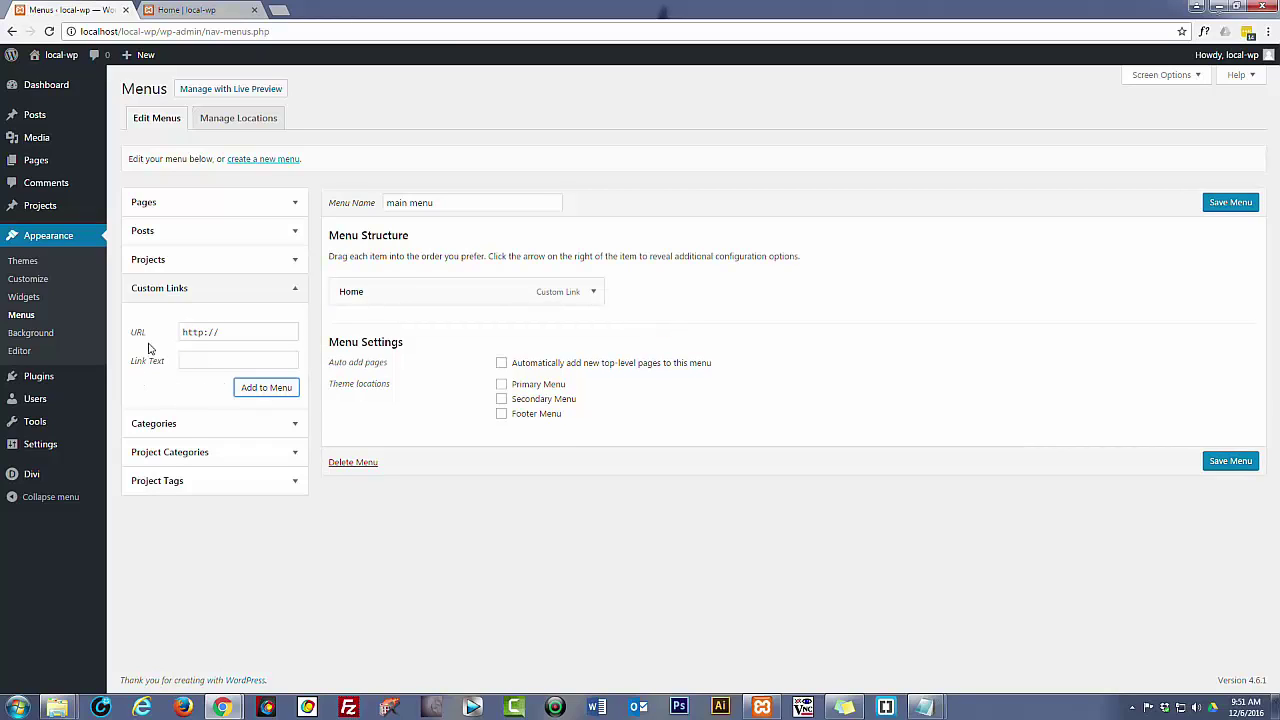
Enter an About custom link with URL #about, not yet added
left_click(214, 360)
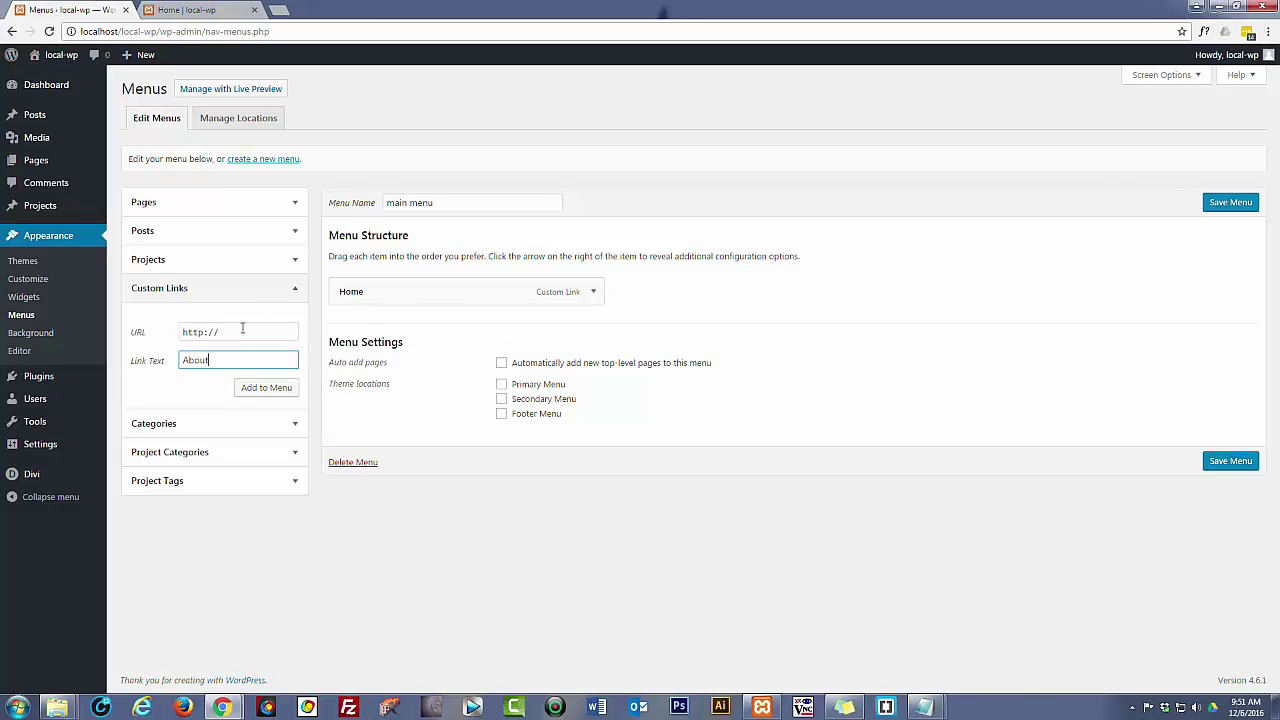
left_click_drag(222, 332, 117, 330)
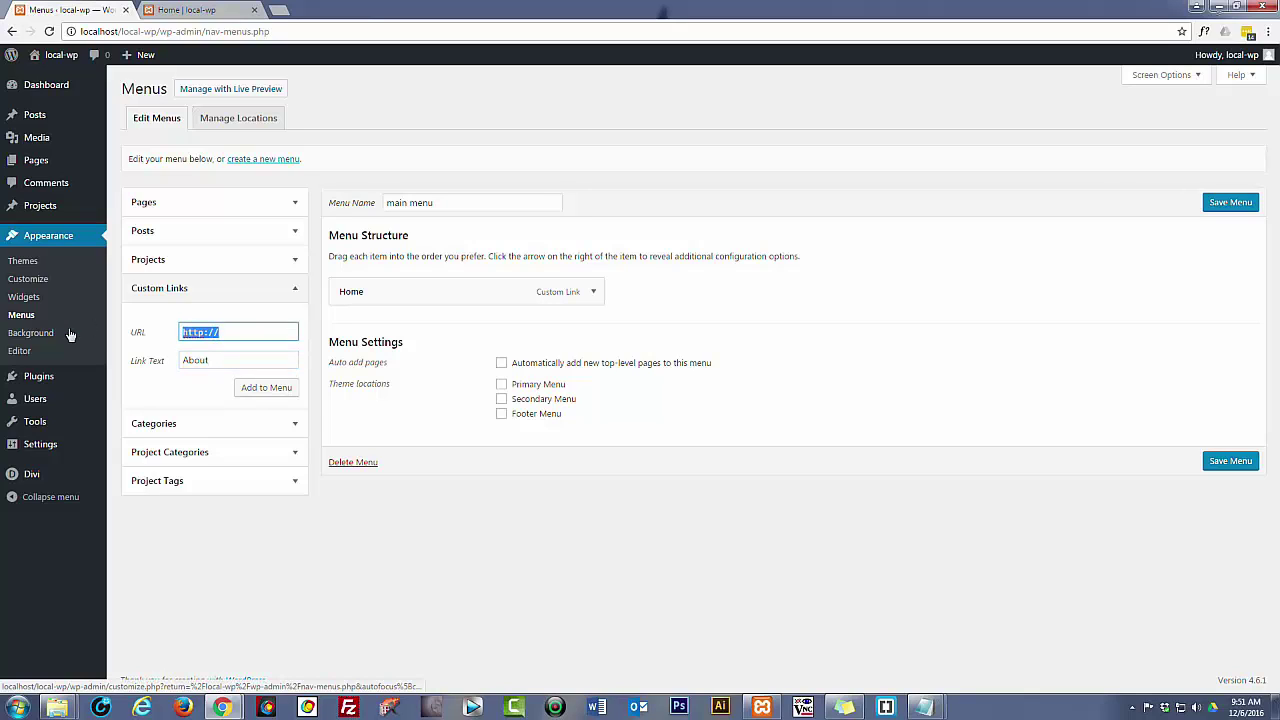
type("#about")
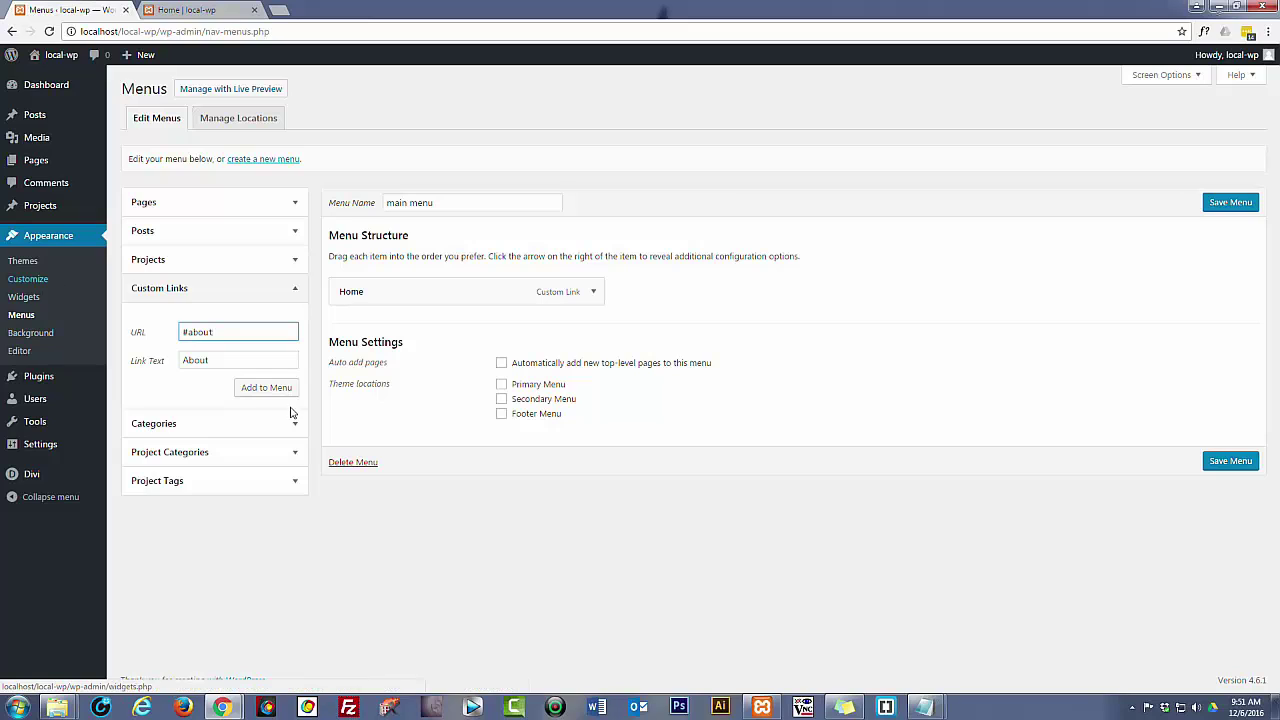
Add the About link and a Services custom link pointing to #services to the menu
left_click(266, 388)
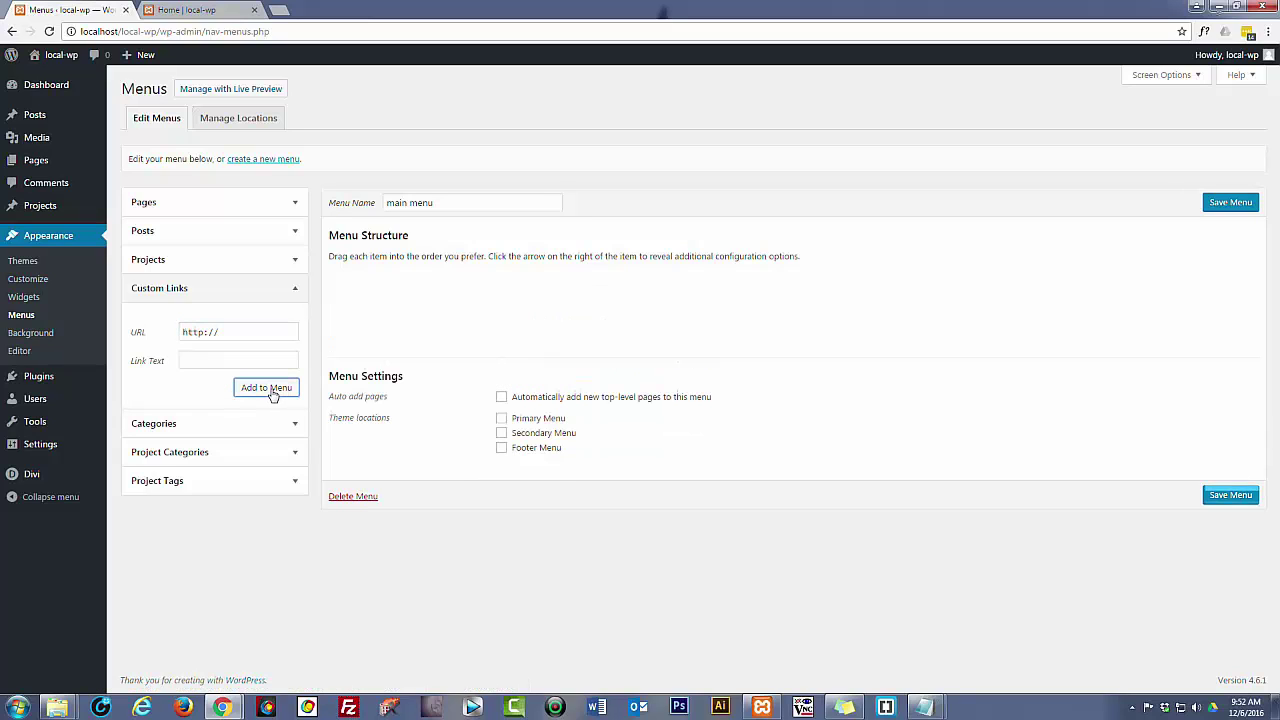
left_click(196, 362)
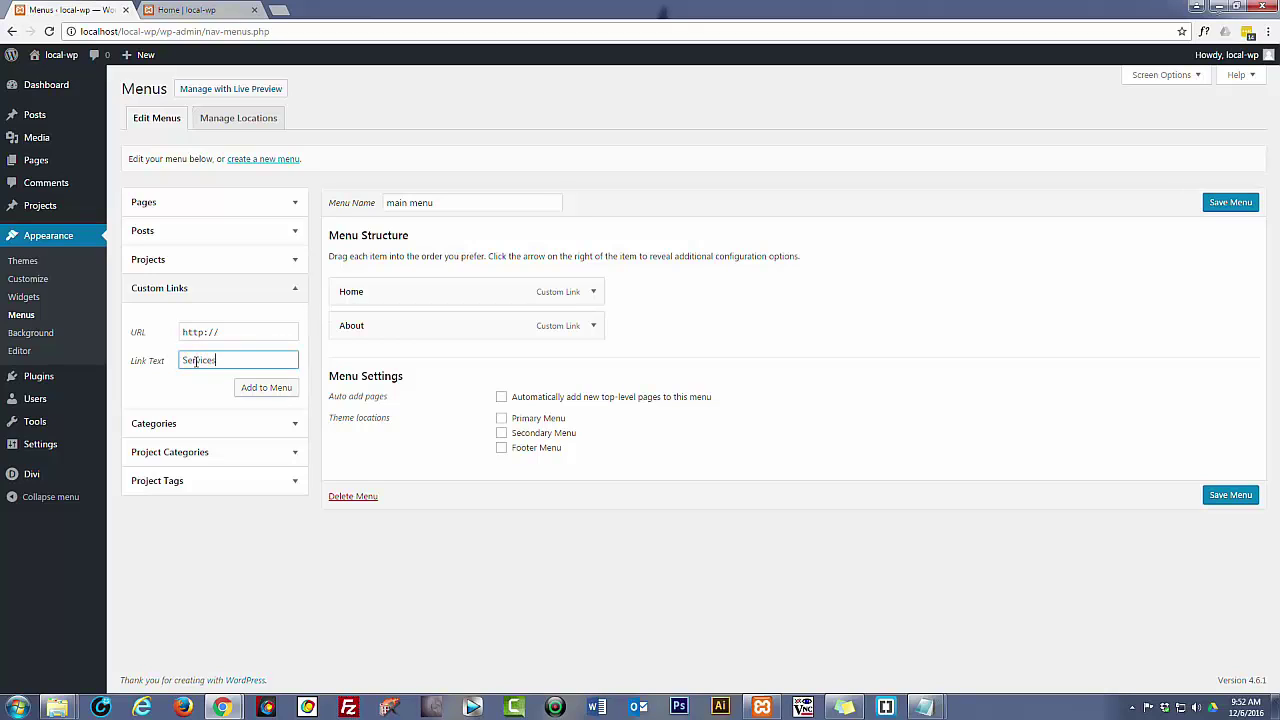
left_click_drag(226, 331, 160, 331)
type("#services")
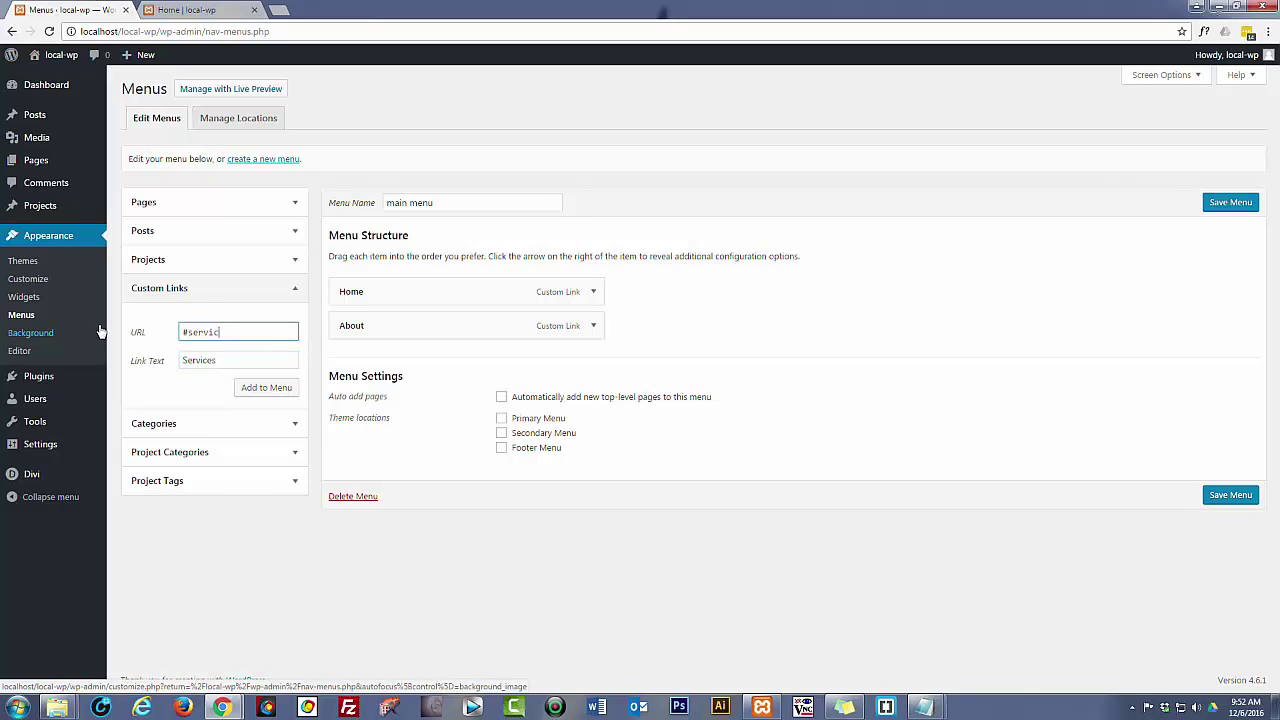
left_click(270, 390)
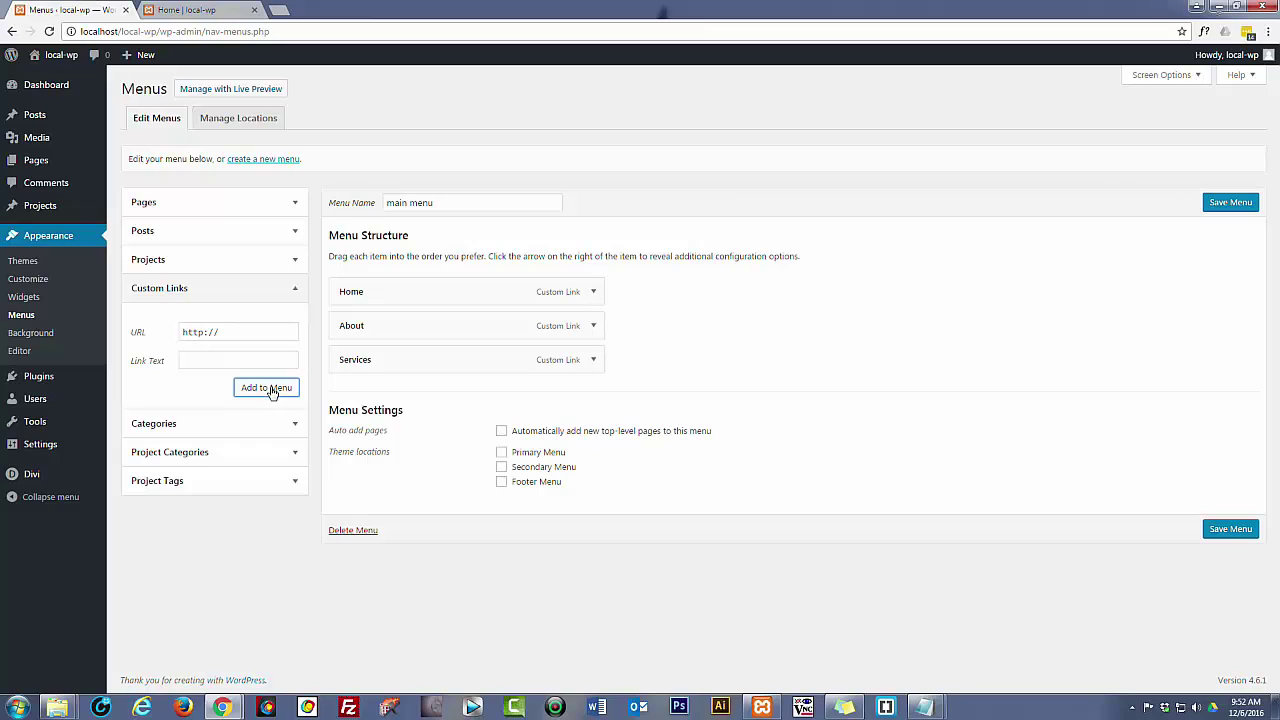
Add a Testimonials custom link and save the main menu
left_click(200, 360)
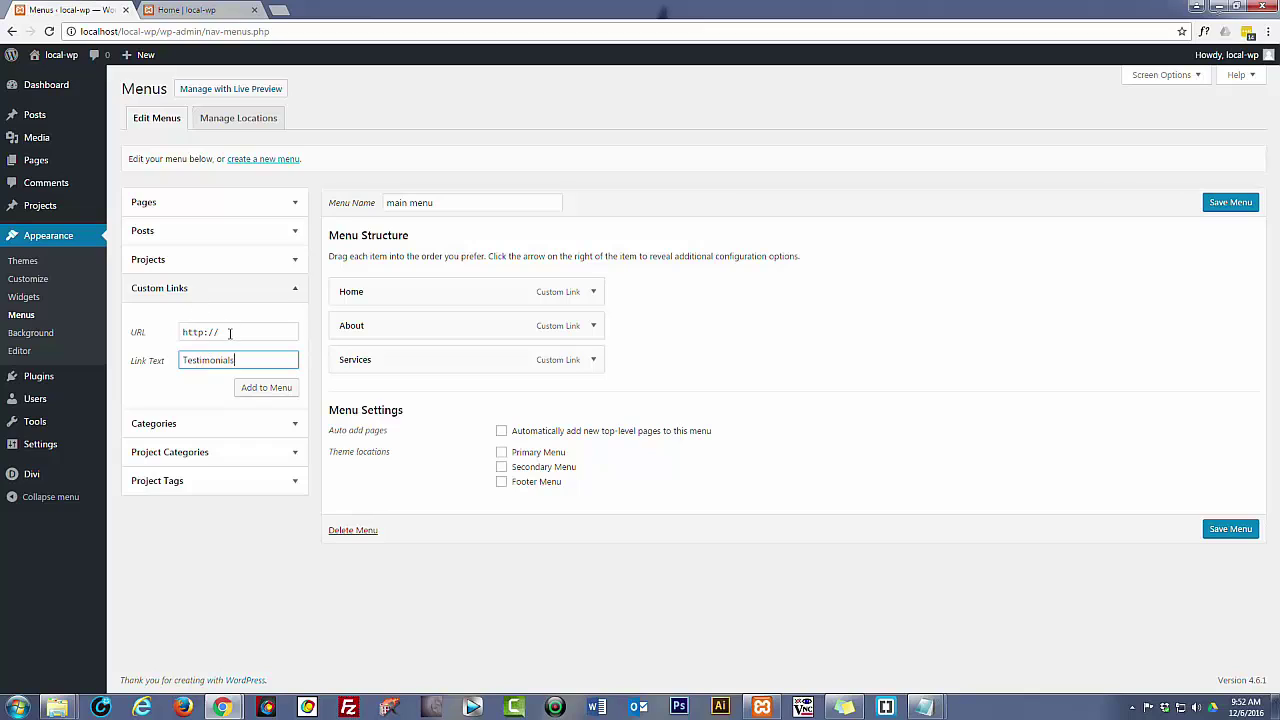
left_click_drag(229, 333, 116, 336)
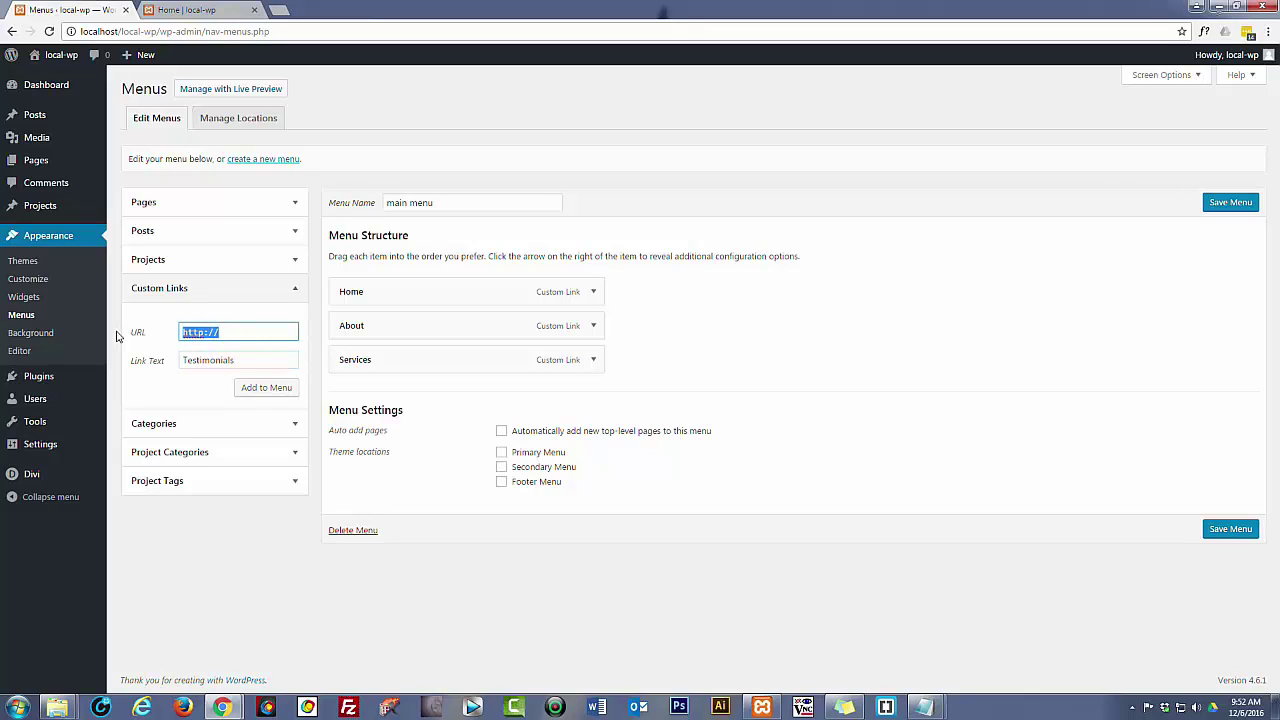
type("#test")
left_click(266, 388)
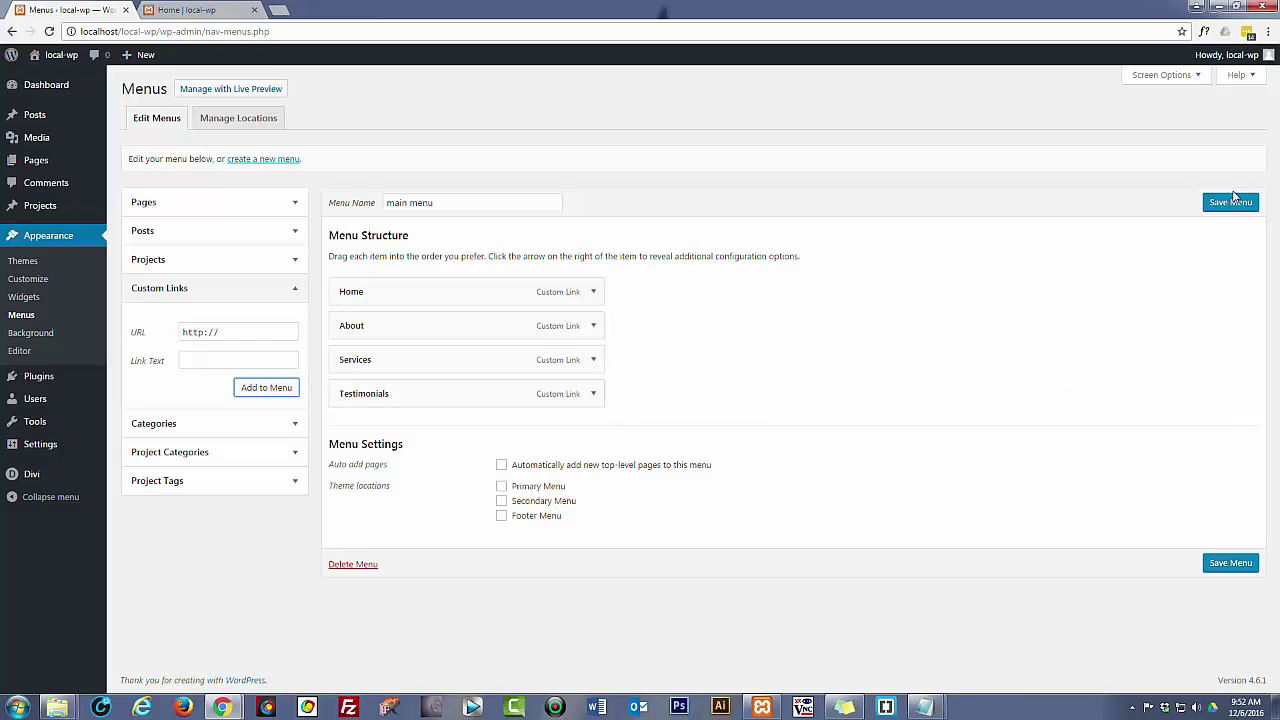
left_click(1231, 203)
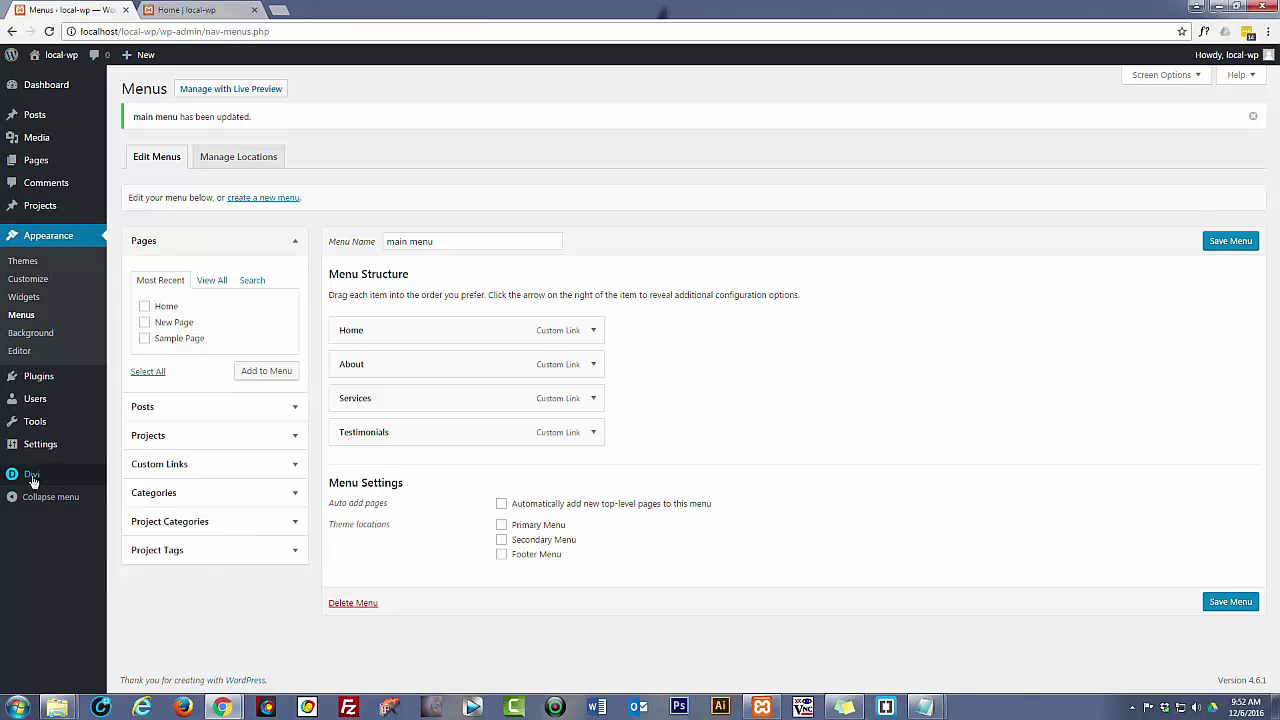
In Divi Theme Options' logo chooser, upload logo-70.png to the media library
mouse_move(33, 480)
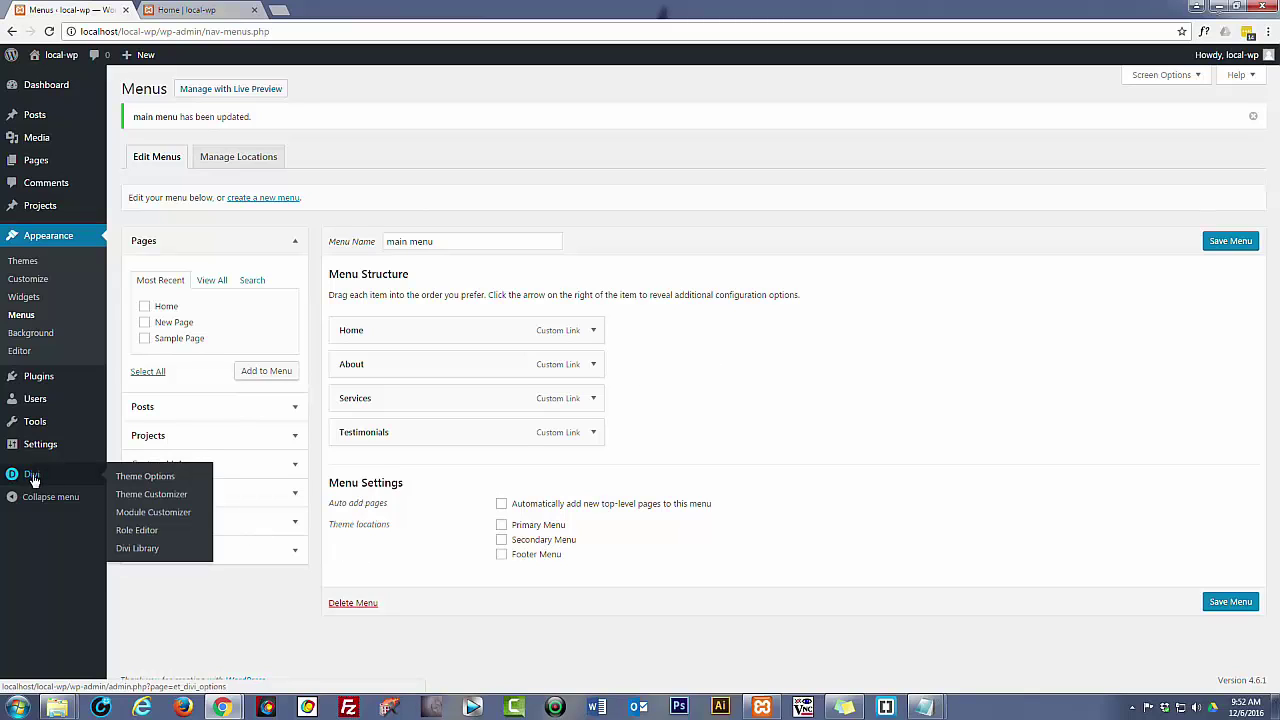
left_click(155, 480)
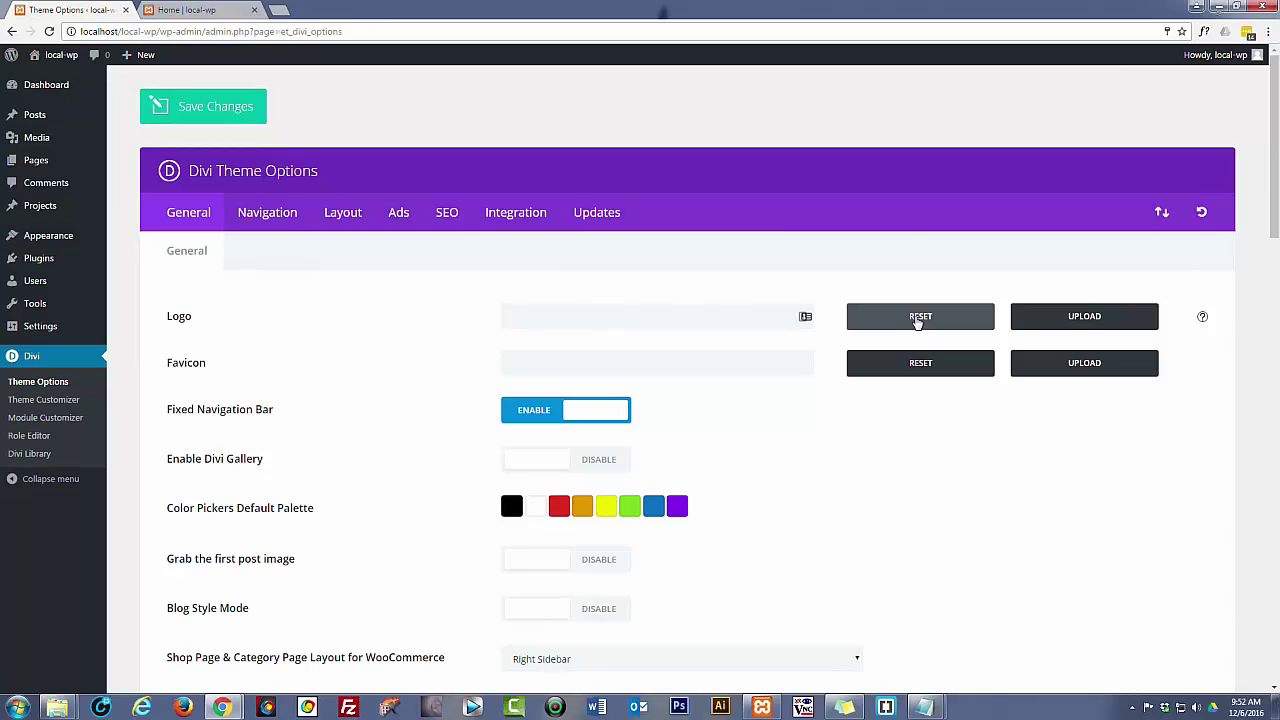
left_click(1093, 321)
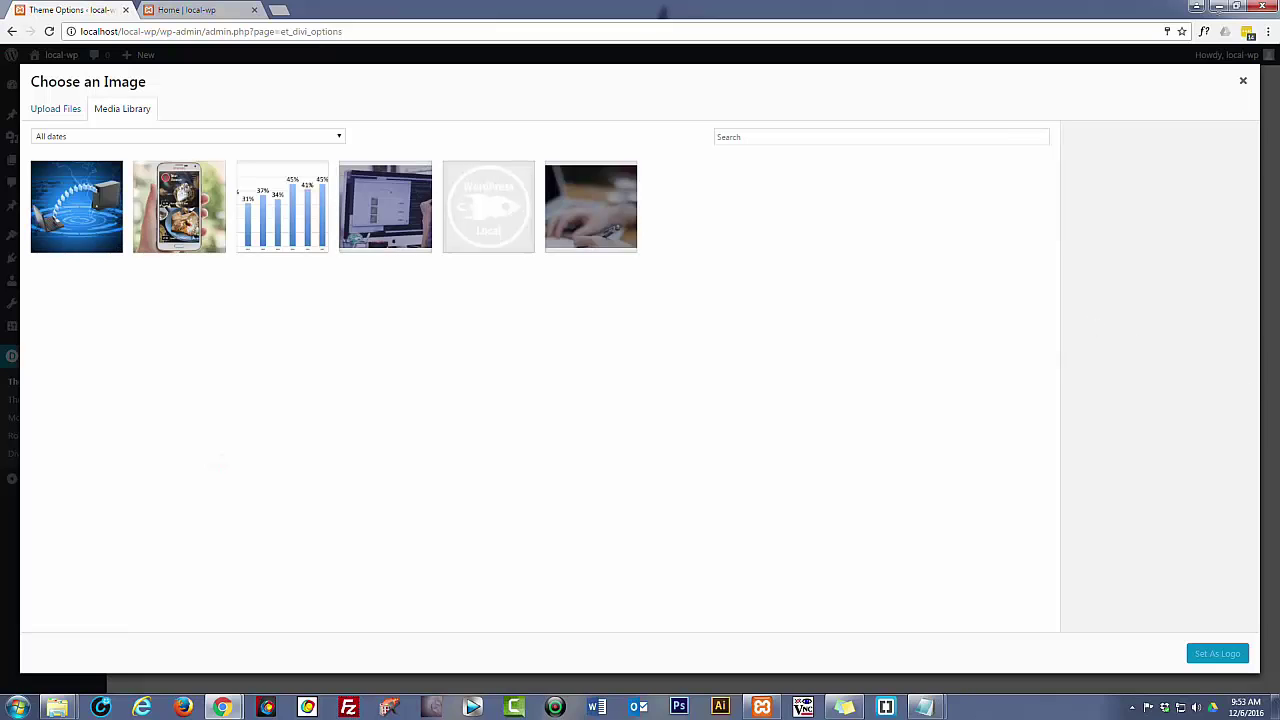
left_click_drag(897, 348, 672, 335)
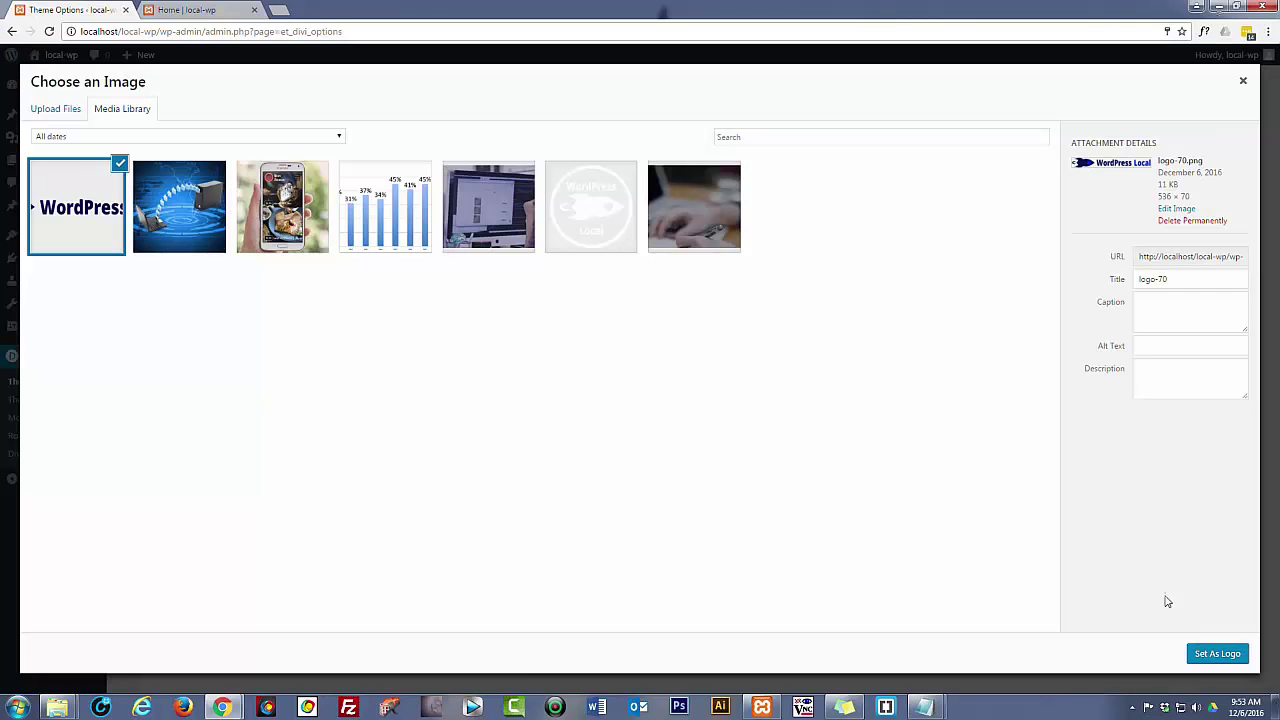
Use the chosen image as the logo, enable Back To Top Button and Smooth Scrolling, and save
left_click(1213, 657)
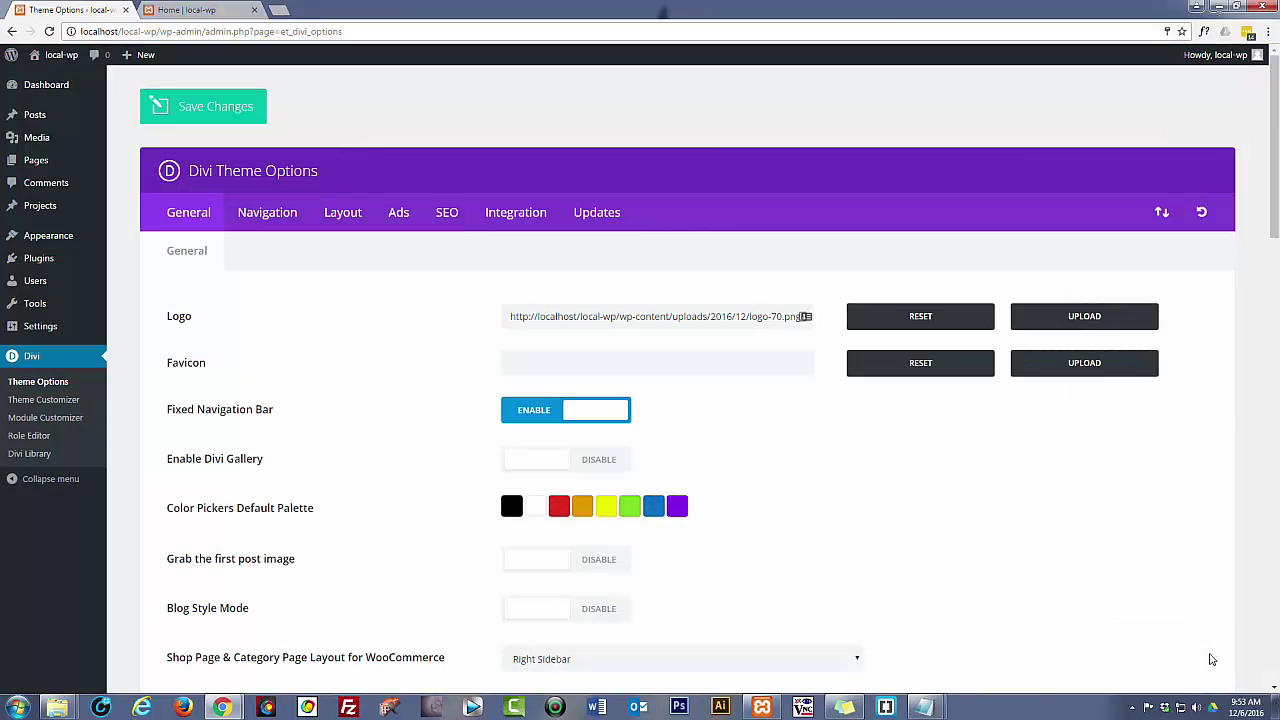
scroll(838, 542, "down", 2)
scroll(836, 542, "down", 3)
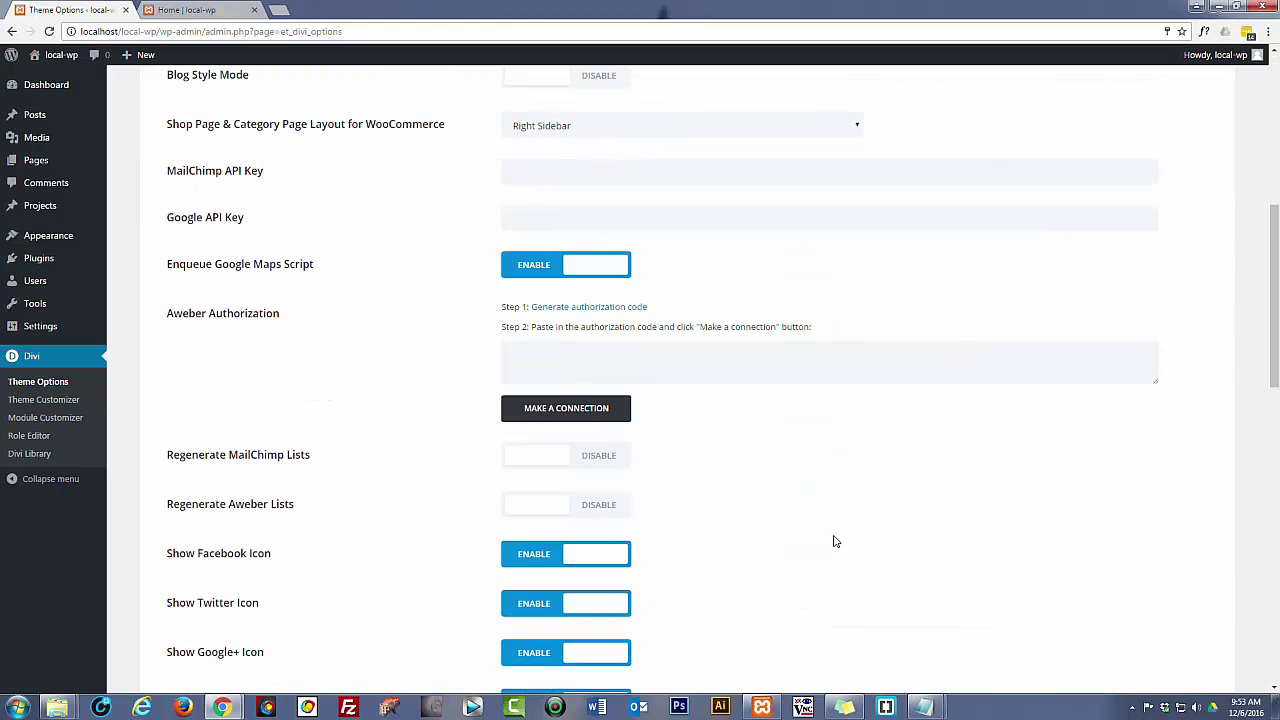
scroll(836, 542, "down", 1)
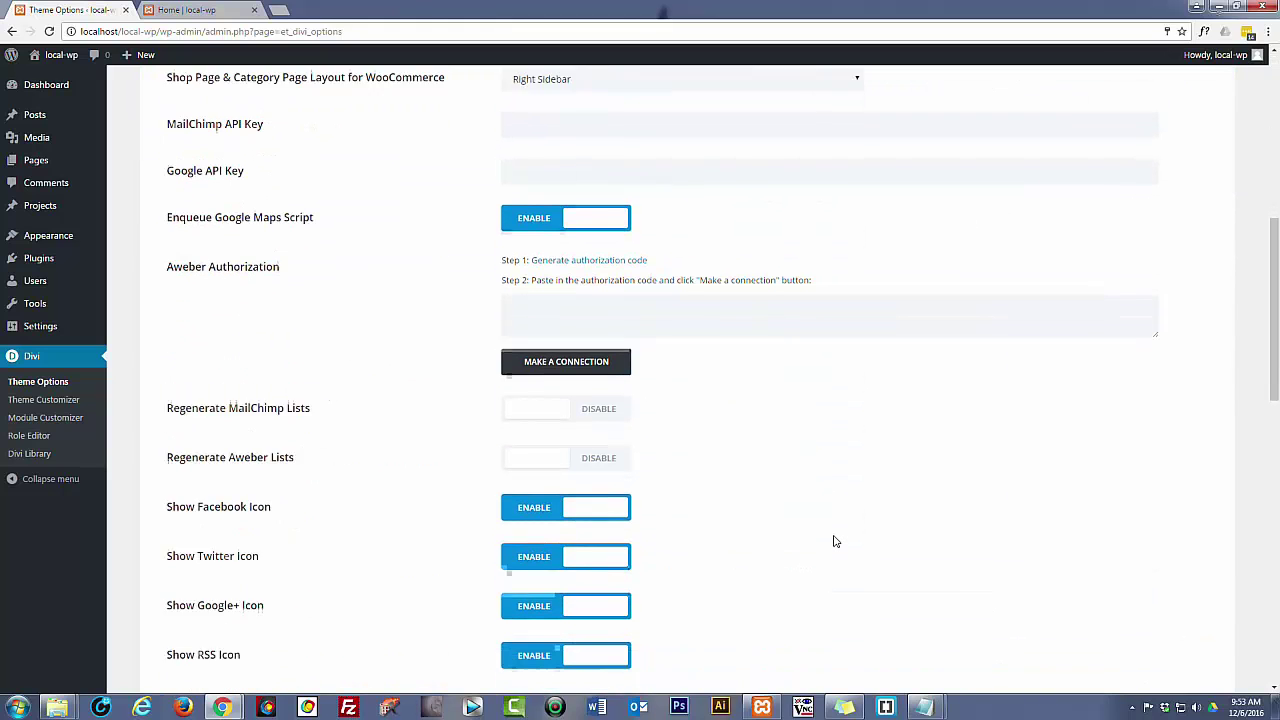
scroll(836, 541, "down", 3)
scroll(830, 541, "down", 4)
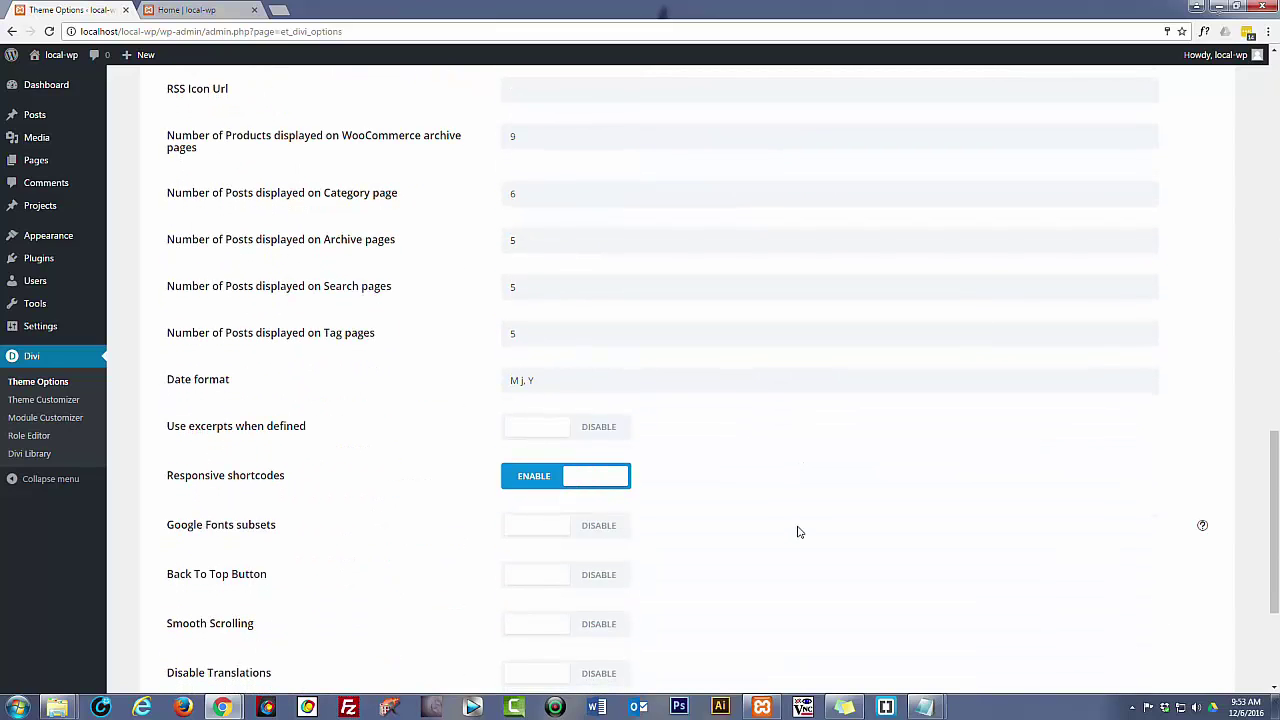
scroll(795, 530, "down", 1)
scroll(770, 526, "down", 2)
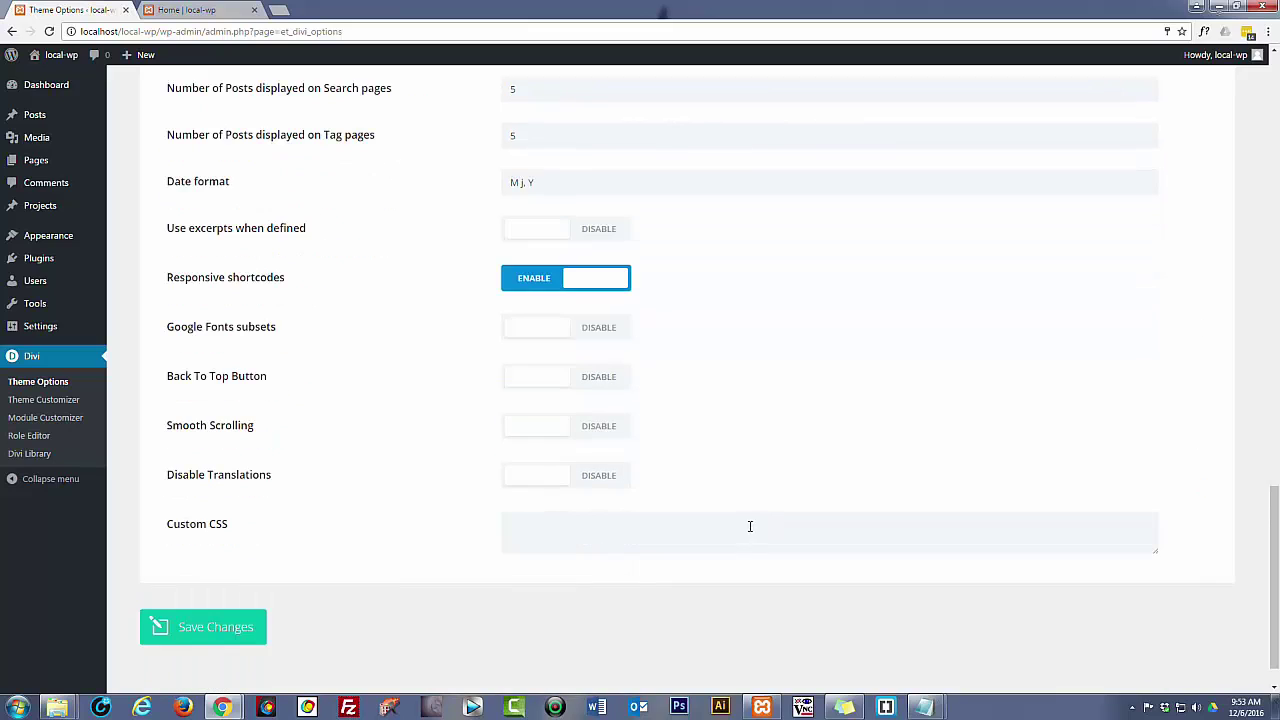
left_click(604, 381)
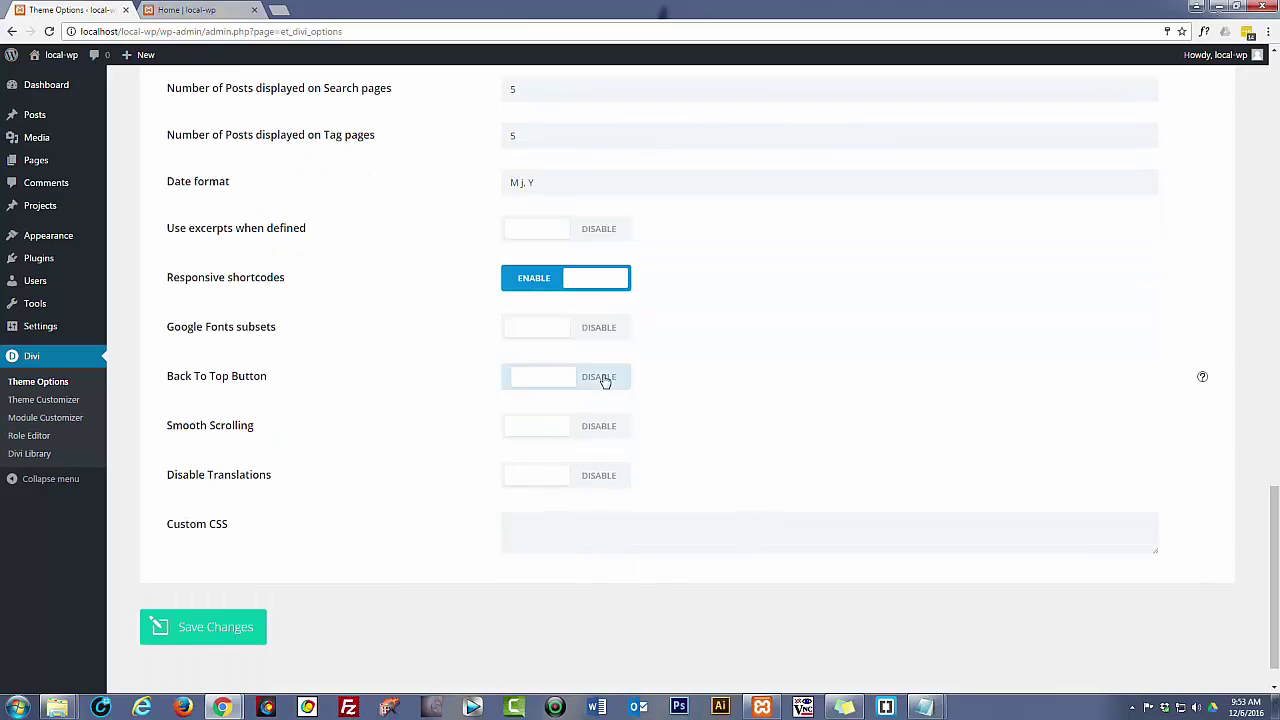
left_click(608, 432)
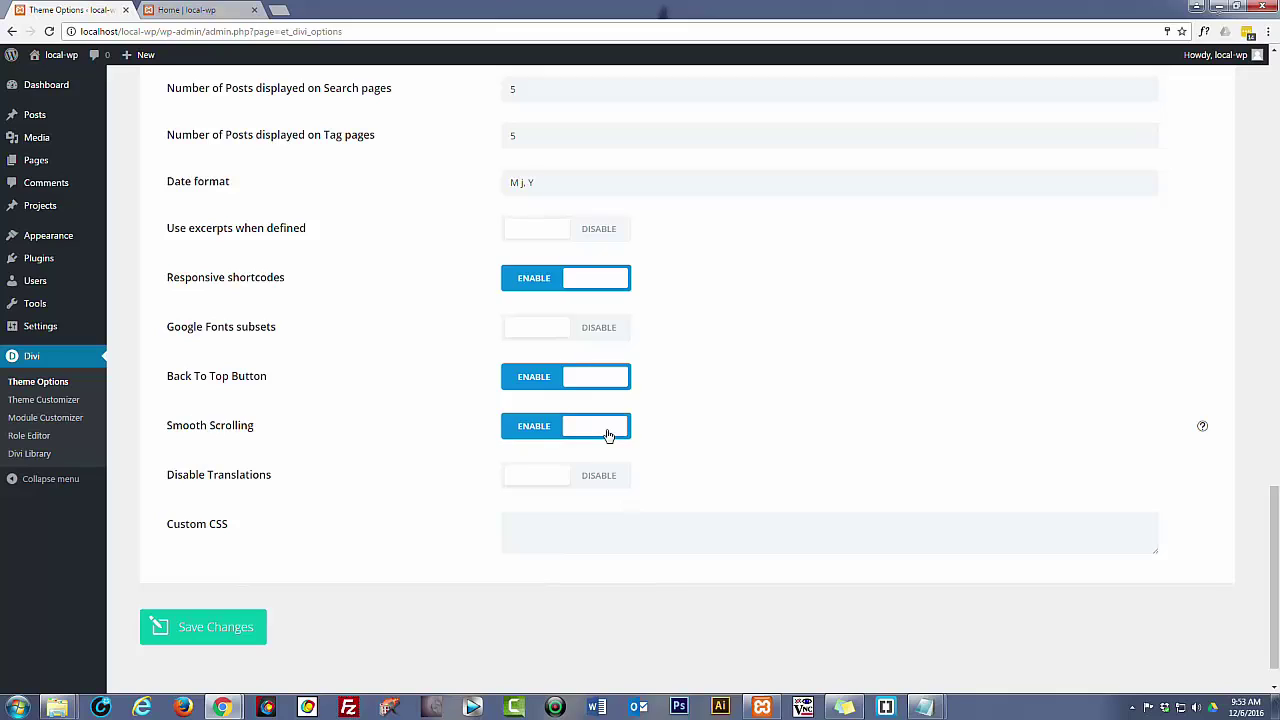
left_click(233, 637)
In the Theme Customizer, set the front page to a static page showing Home
left_click(38, 401)
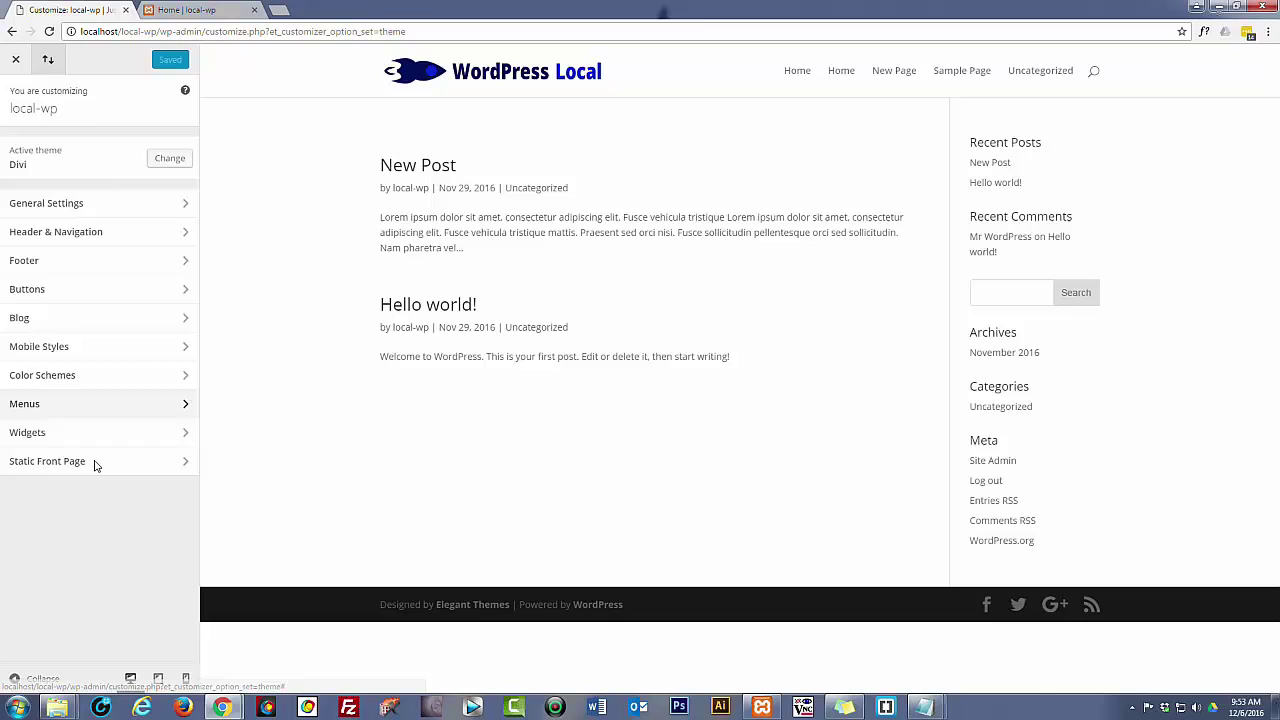
left_click(95, 463)
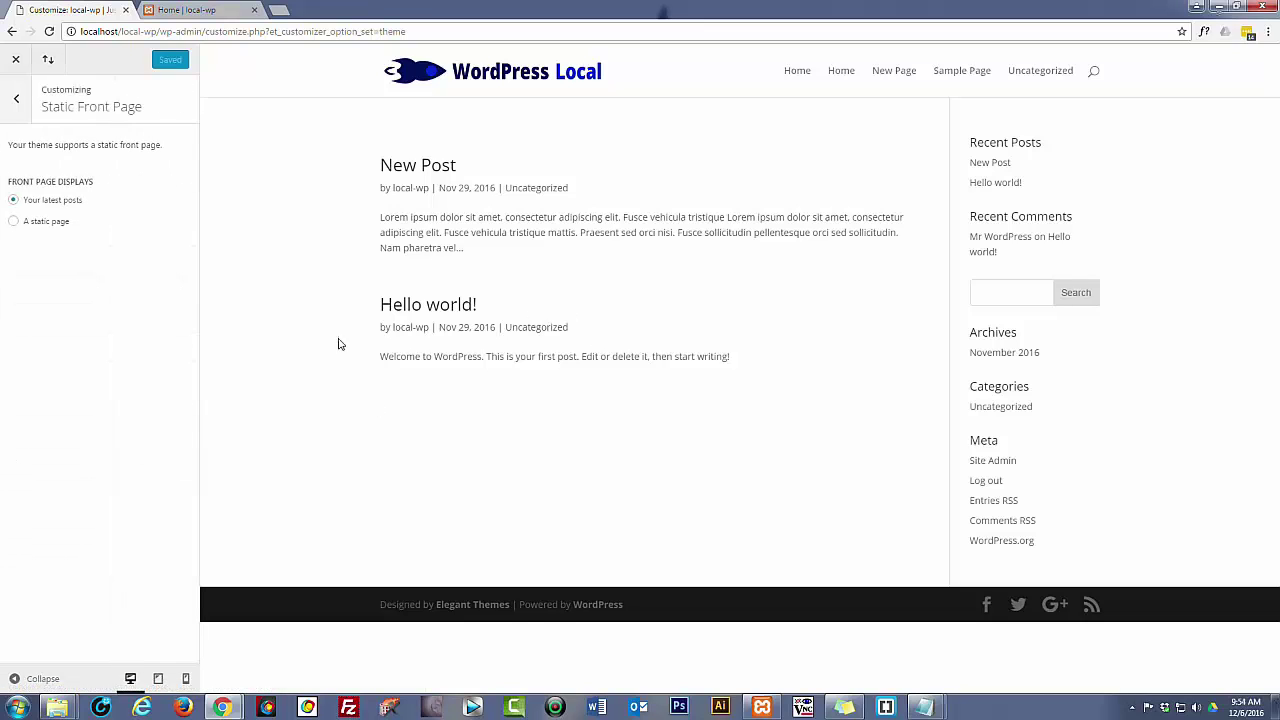
left_click(13, 221)
left_click(183, 280)
left_click(183, 280)
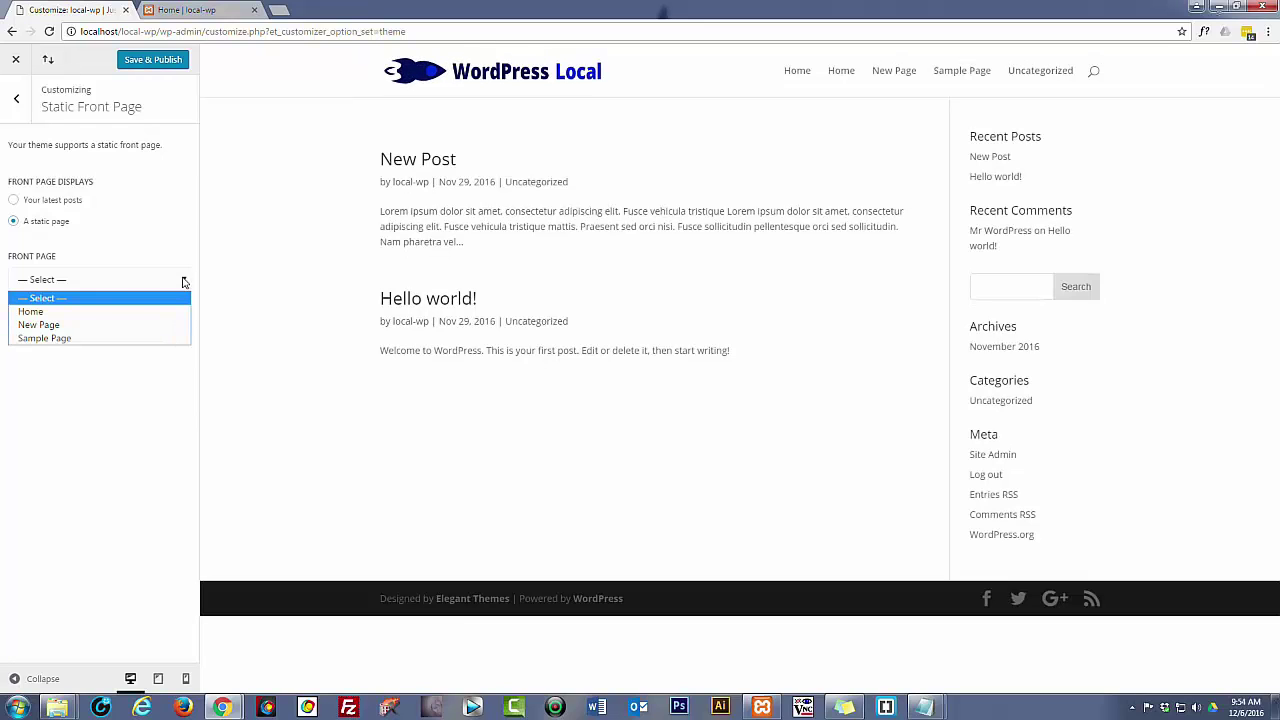
left_click(88, 316)
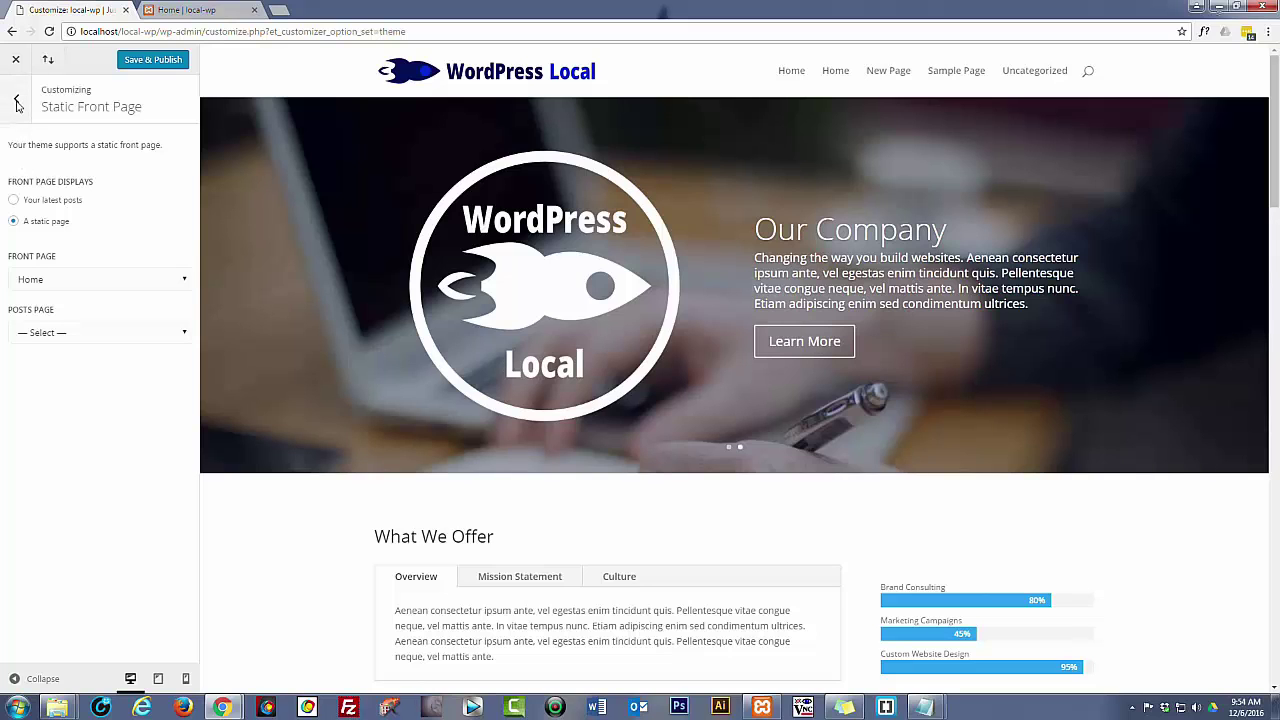
left_click(17, 105)
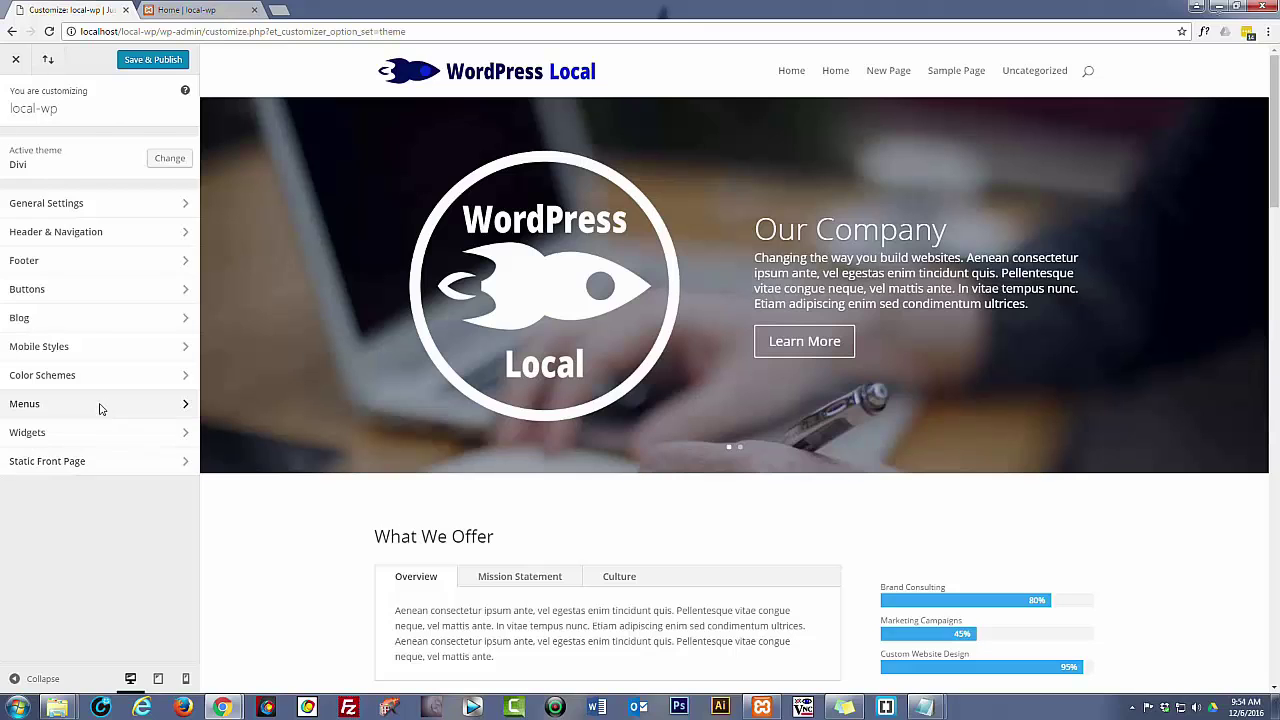
Assign the main menu to the Primary Menu location and publish the changes
left_click(100, 407)
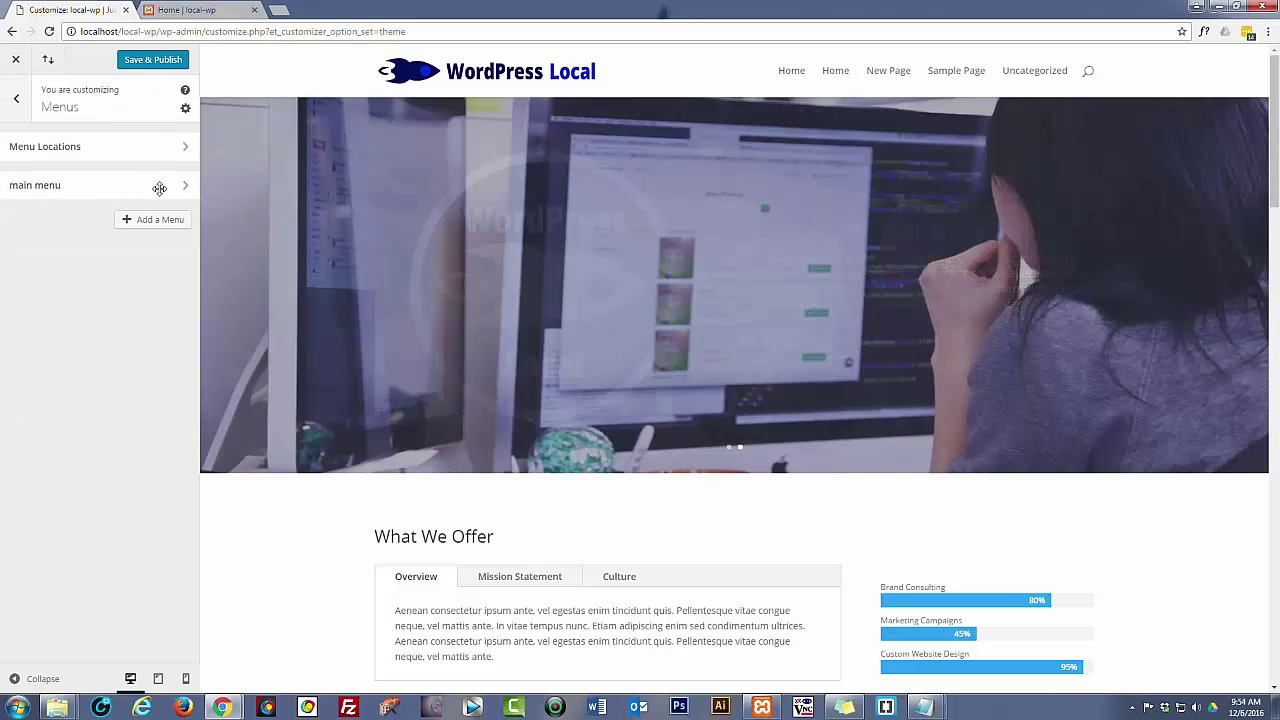
left_click(160, 187)
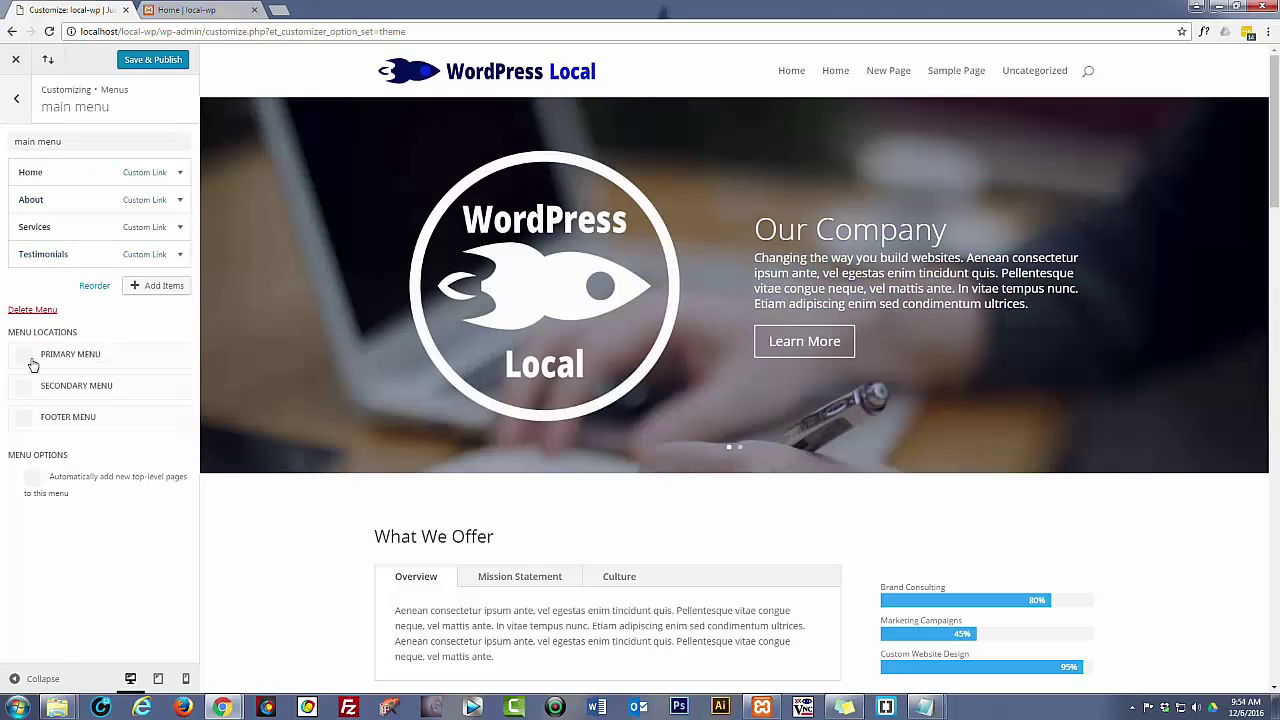
left_click(121, 357)
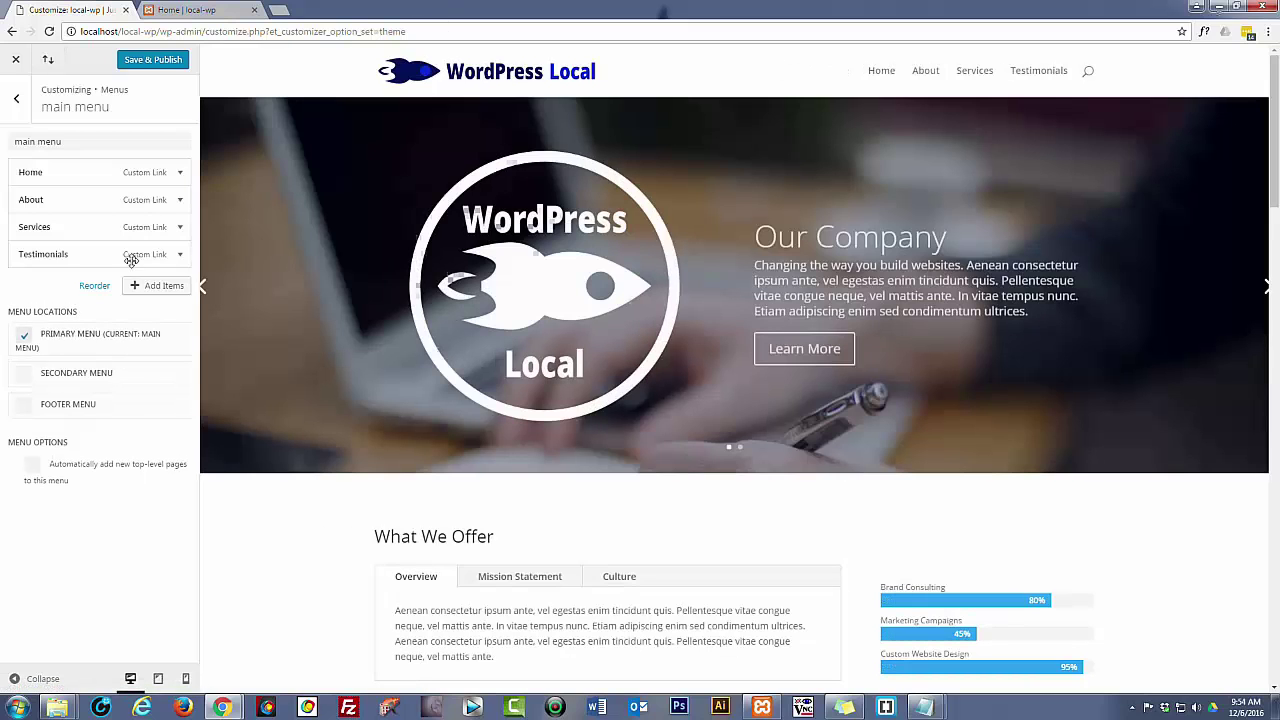
left_click(131, 66)
On the live site, test the About, Services and Testimonials menu links and the back-to-top arrow
left_click(42, 65)
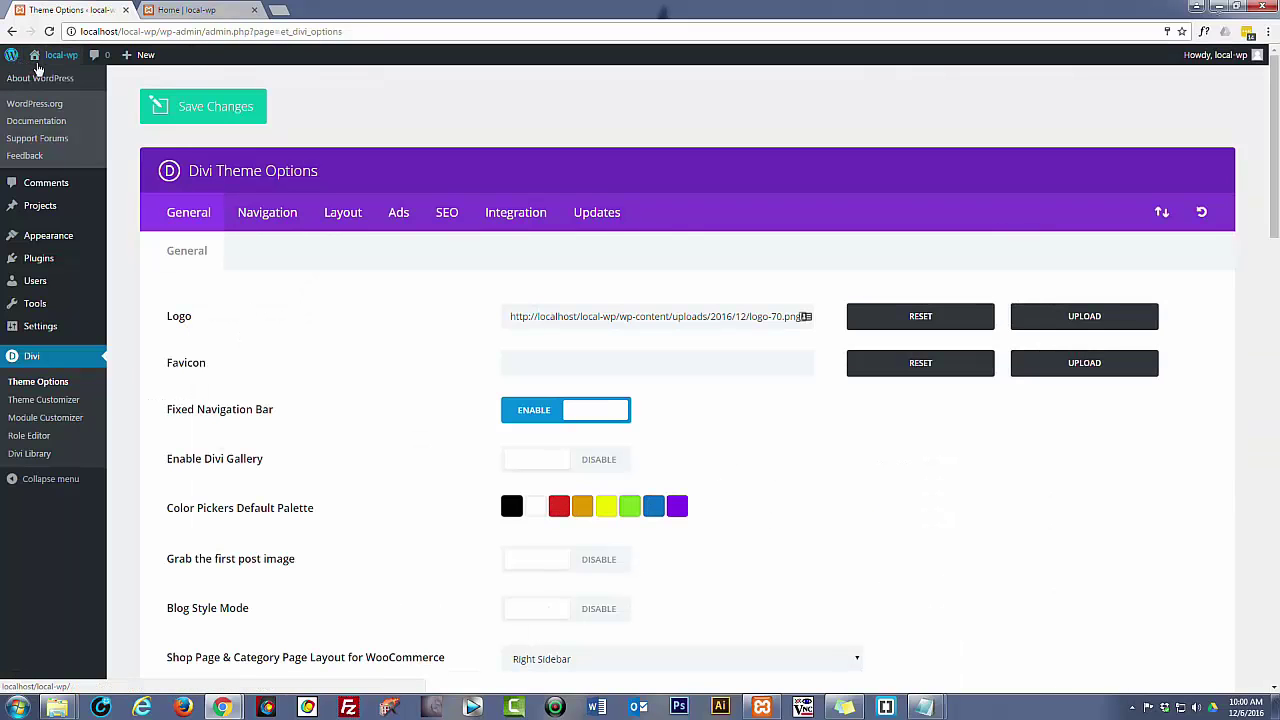
left_click(55, 83)
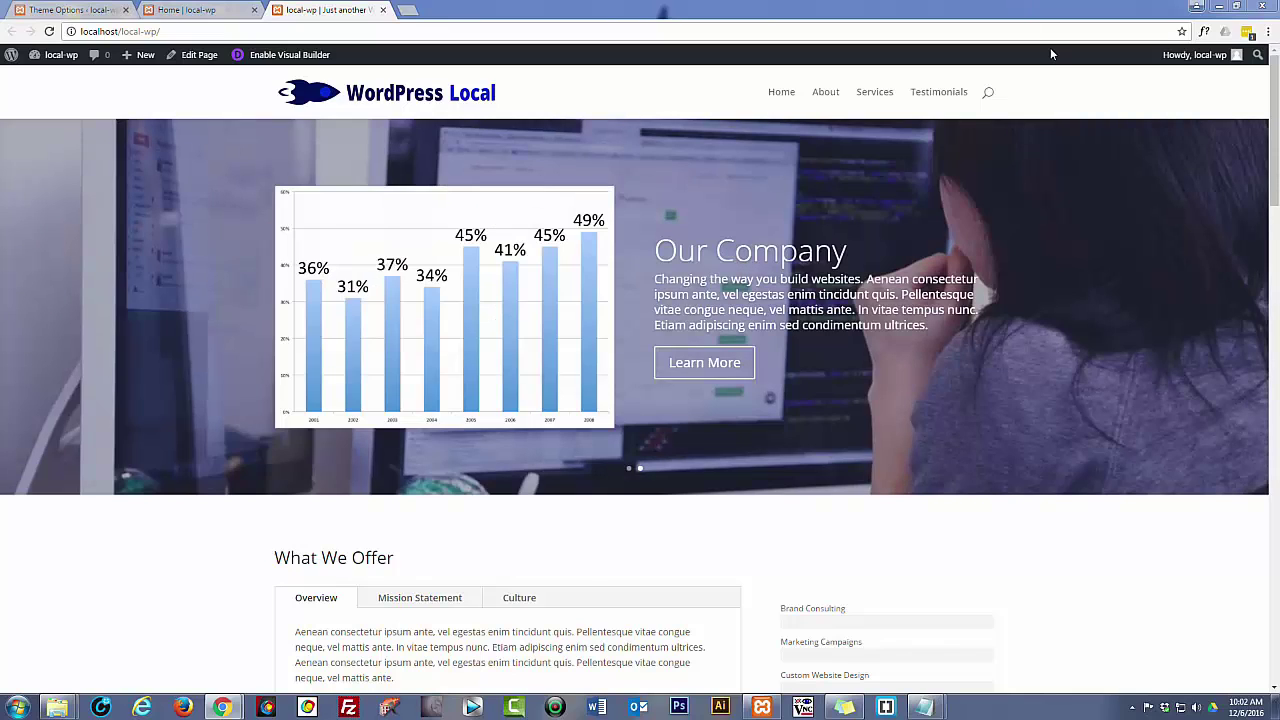
left_click(829, 96)
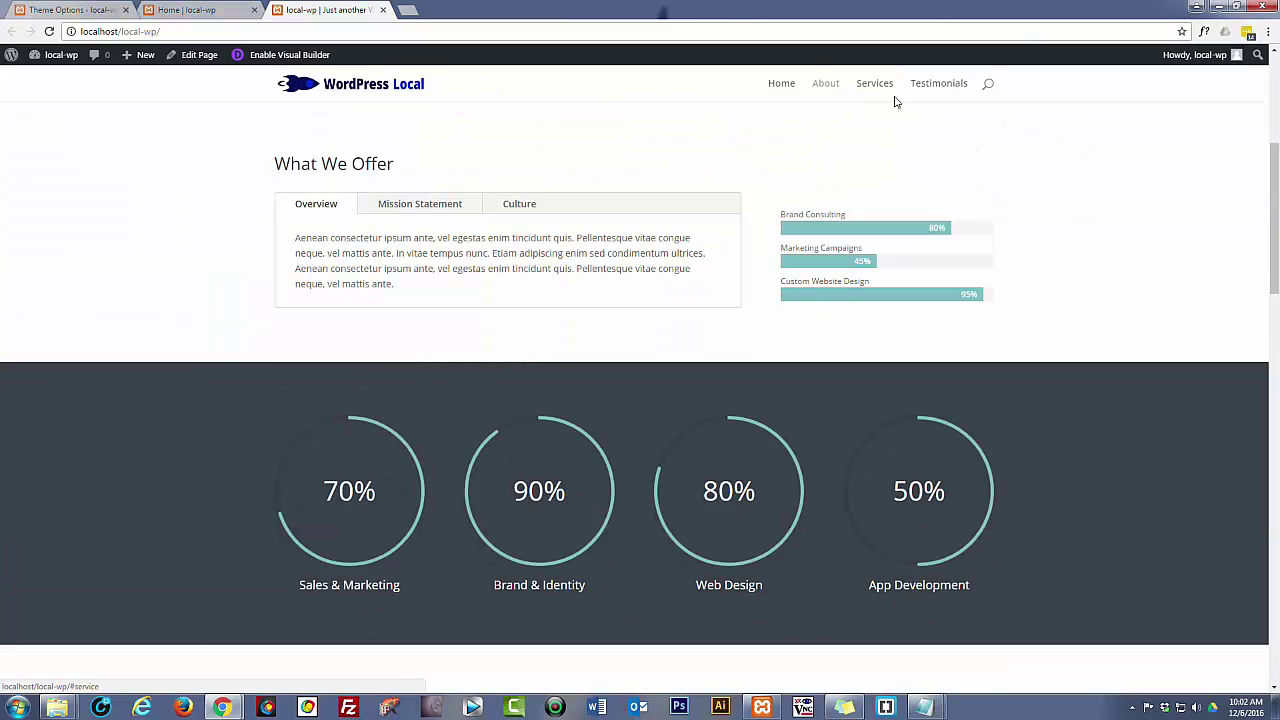
left_click(880, 90)
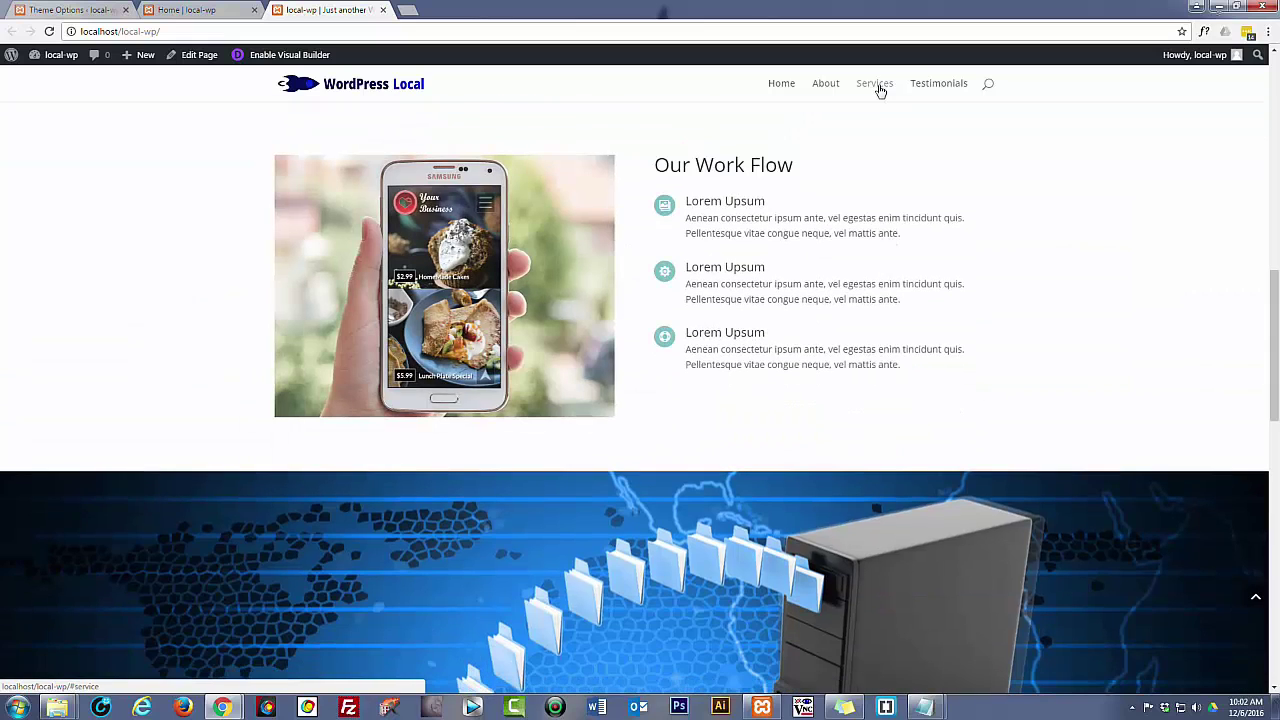
left_click(938, 90)
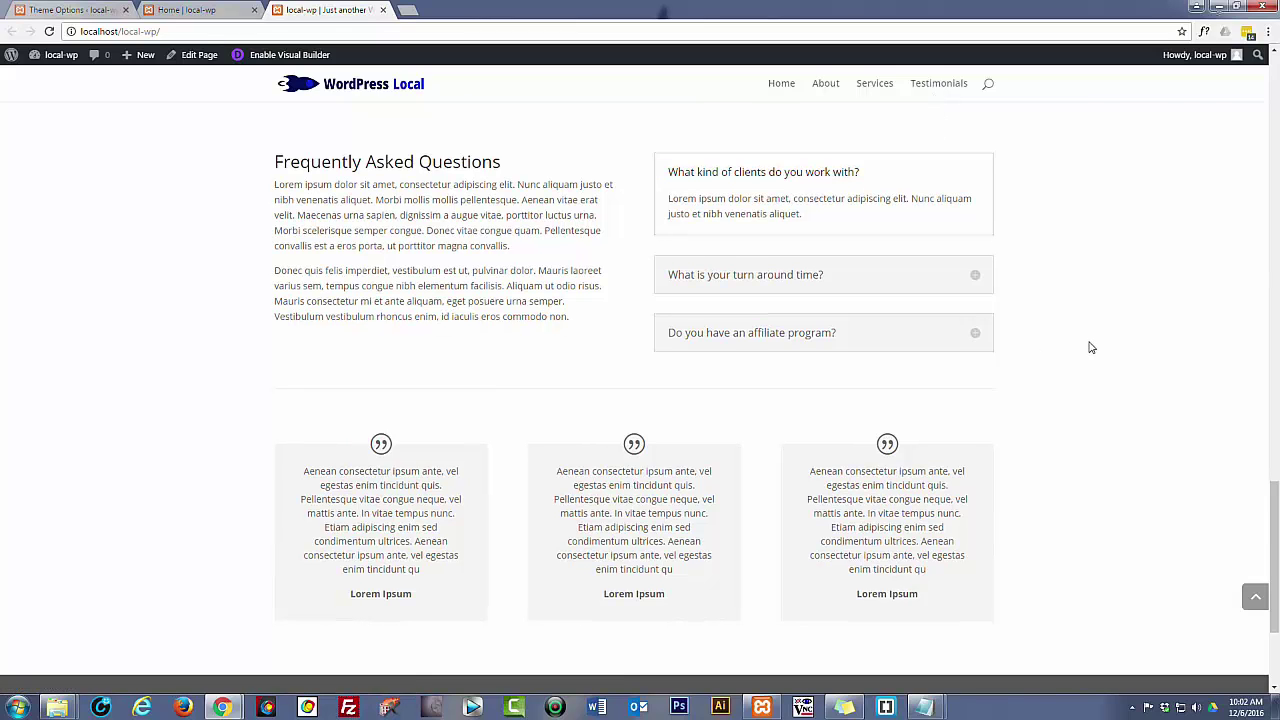
scroll(1091, 347, "down", 2)
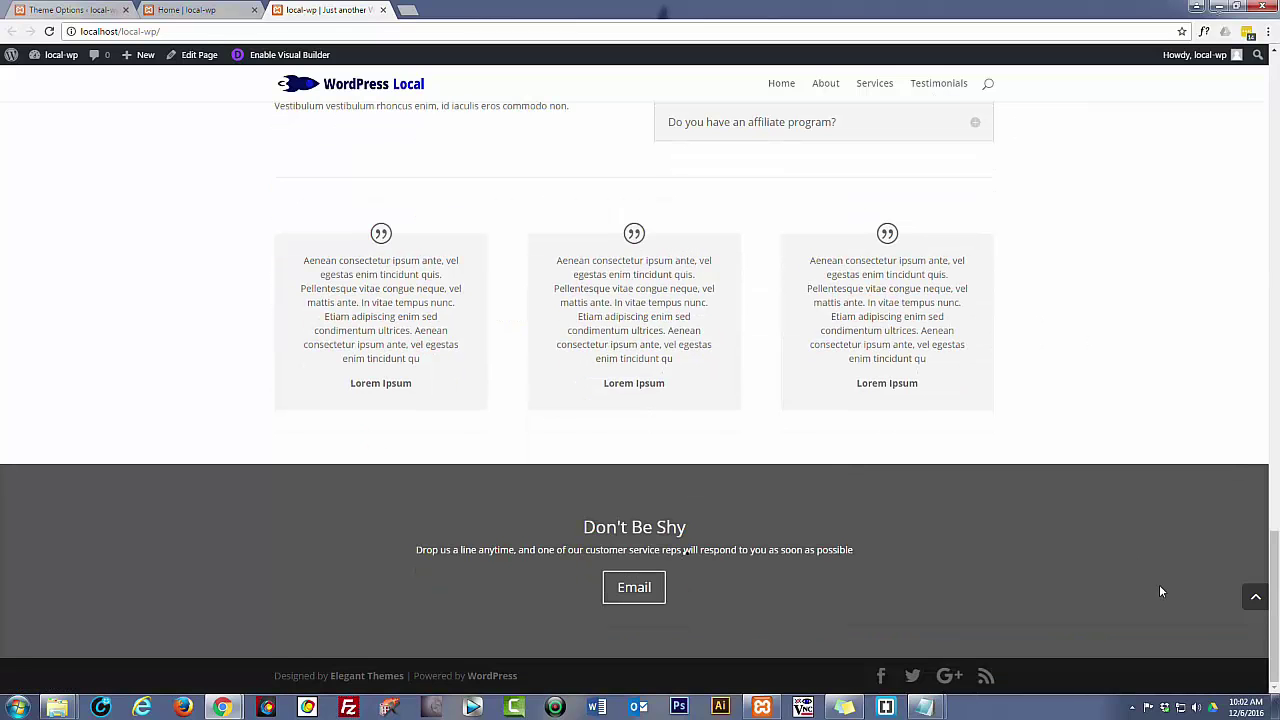
left_click(1257, 600)
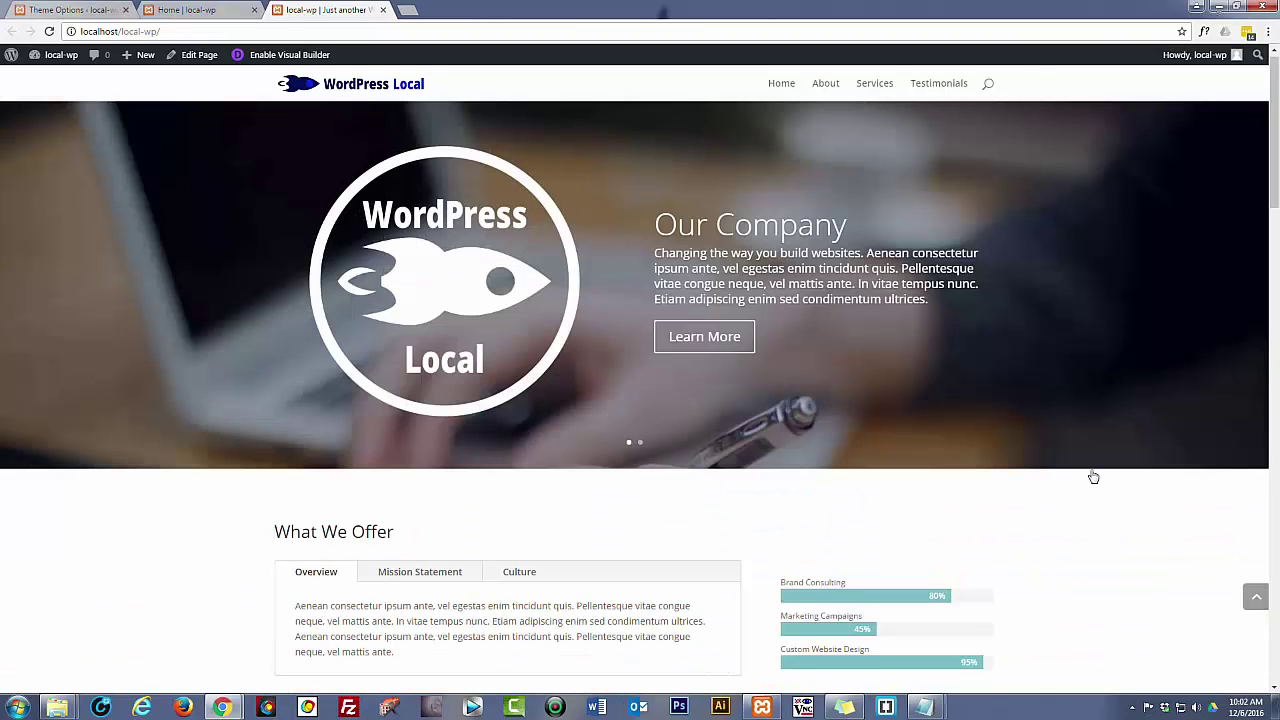